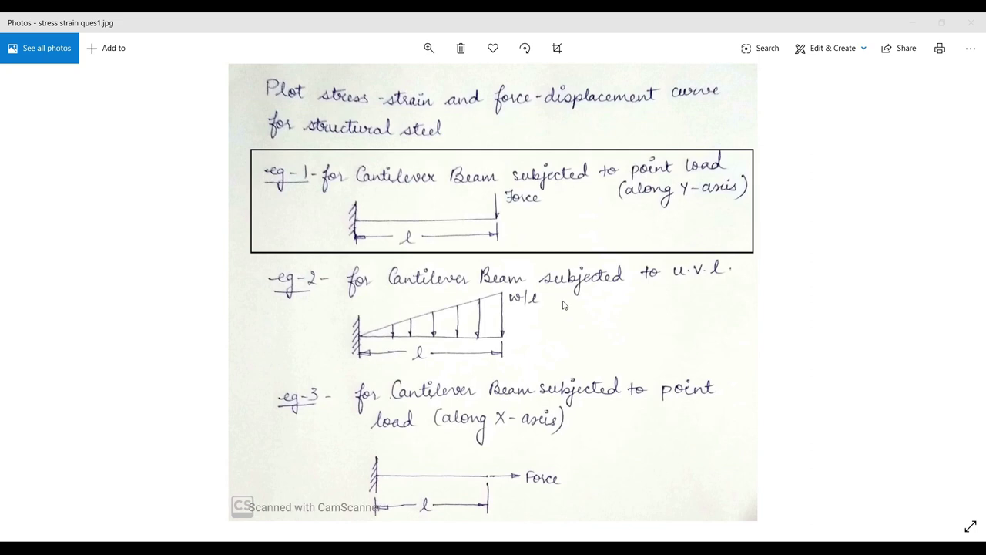
- Switch to the Stress_v_strain.png image in Photos and put it in drawing mode
{"action": "mouse_move", "coordinate": [542, 501]}
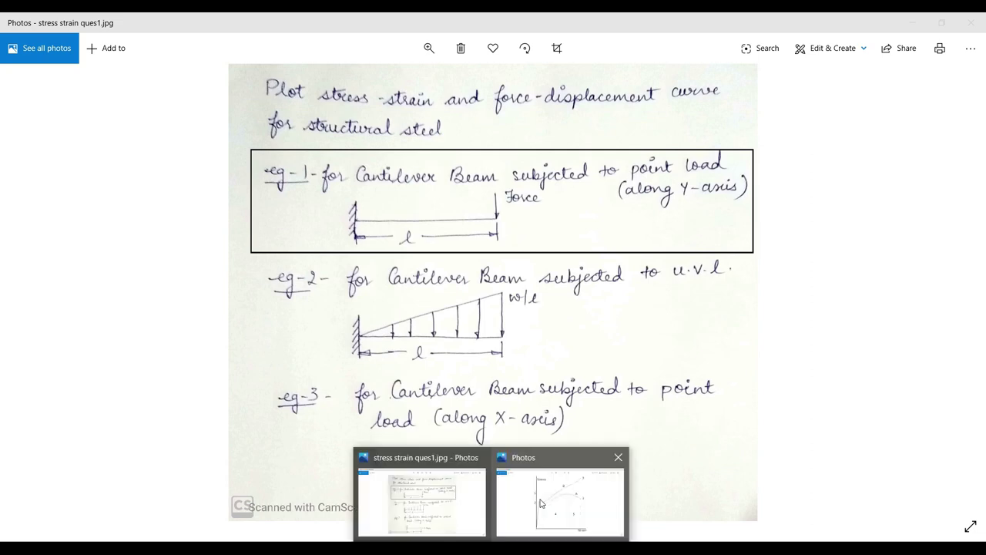
{"action": "left_click", "coordinate": [560, 508]}
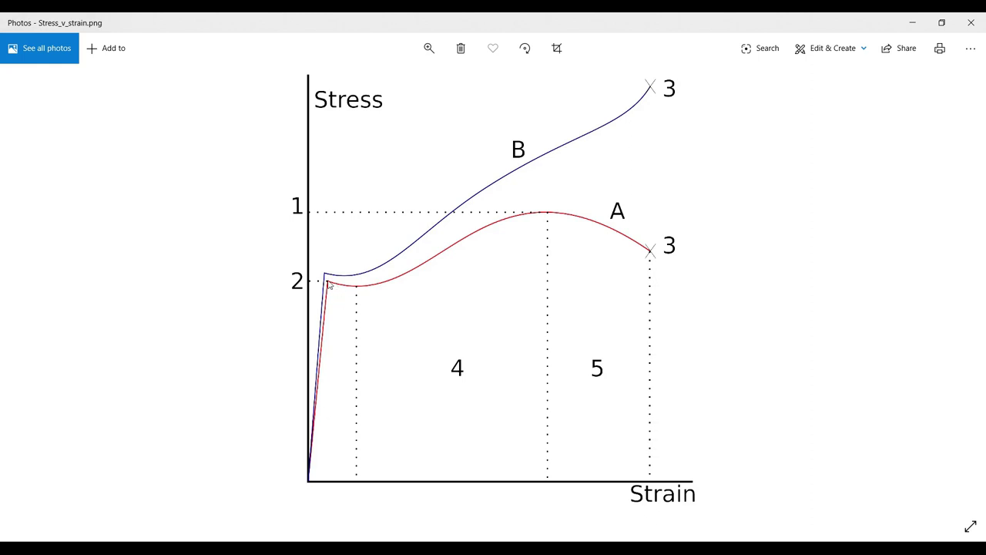
{"action": "left_click", "coordinate": [862, 63]}
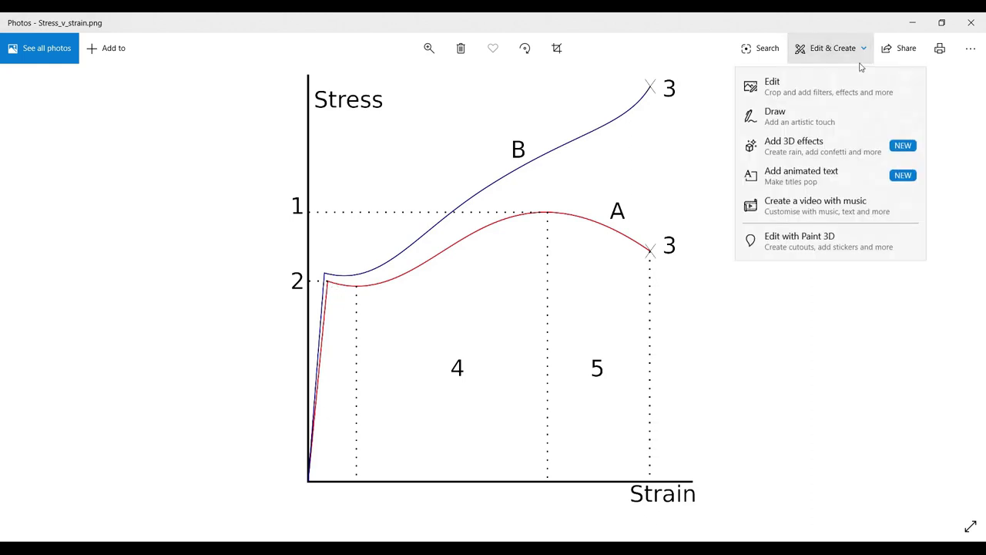
{"action": "left_click", "coordinate": [839, 123]}
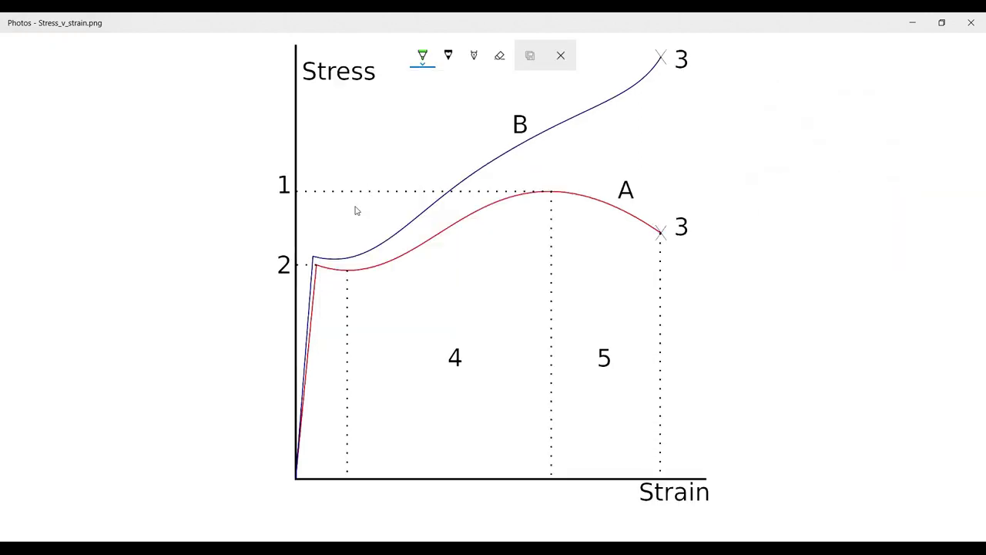
- Draw a vertical line through the yield point, label the ranges E and P below the strain axis, and mark the origin o
{"action": "mouse_move", "coordinate": [314, 244]}
{"action": "left_mouse_down"}
{"action": "mouse_move", "coordinate": [318, 514]}
{"action": "mouse_move", "coordinate": [297, 515]}
{"action": "mouse_move", "coordinate": [296, 498]}
{"action": "mouse_move", "coordinate": [348, 498]}
{"action": "left_mouse_up"}
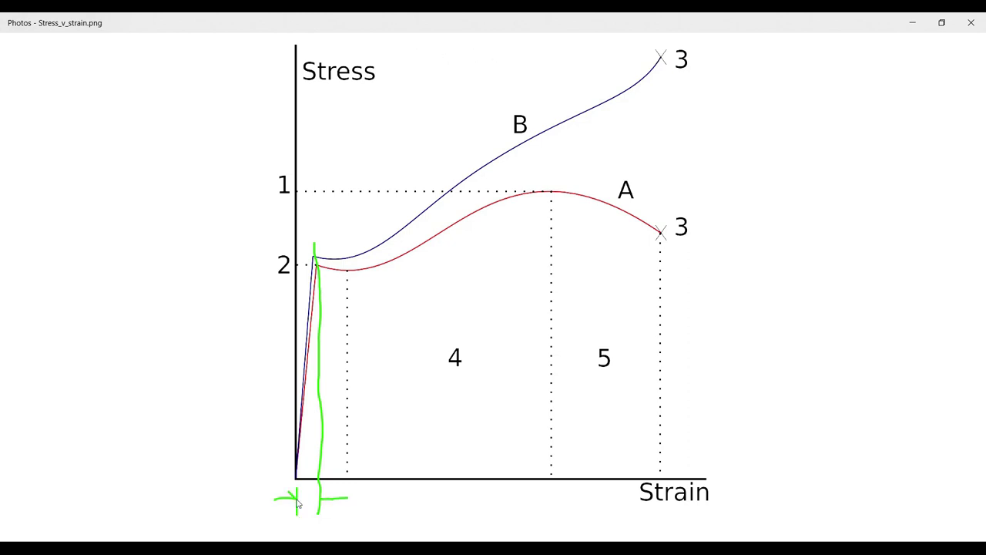
{"action": "mouse_move", "coordinate": [337, 490]}
{"action": "left_mouse_down"}
{"action": "mouse_move", "coordinate": [322, 499]}
{"action": "mouse_move", "coordinate": [335, 513]}
{"action": "mouse_move", "coordinate": [303, 522]}
{"action": "left_mouse_up"}
{"action": "left_click_drag", "start_coordinate": [303, 513], "coordinate": [311, 512]}
{"action": "left_click_drag", "start_coordinate": [303, 519], "coordinate": [313, 518]}
{"action": "mouse_move", "coordinate": [327, 498]}
{"action": "left_mouse_down"}
{"action": "mouse_move", "coordinate": [496, 521]}
{"action": "mouse_move", "coordinate": [498, 495]}
{"action": "mouse_move", "coordinate": [497, 518]}
{"action": "mouse_move", "coordinate": [668, 520]}
{"action": "left_mouse_up"}
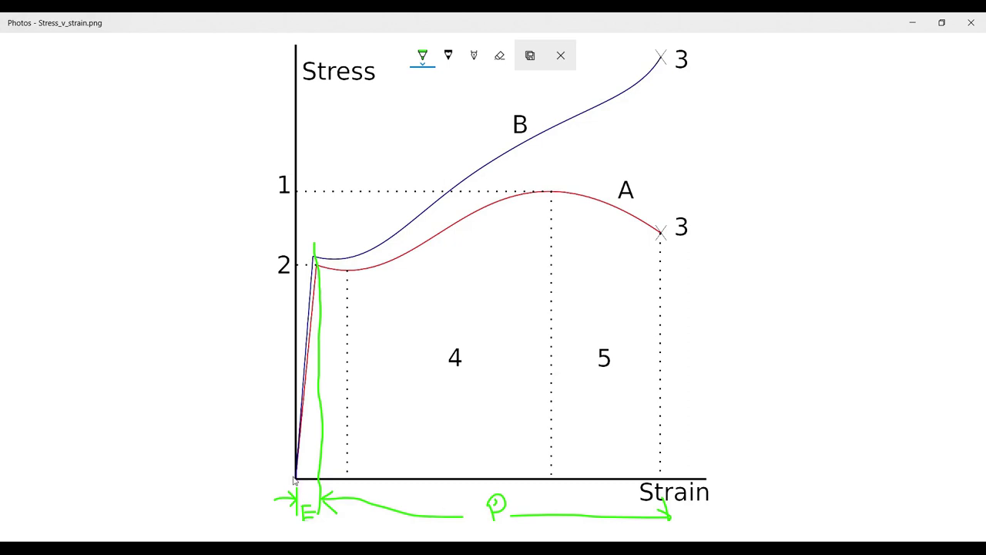
{"action": "left_click_drag", "start_coordinate": [294, 480], "coordinate": [285, 480]}
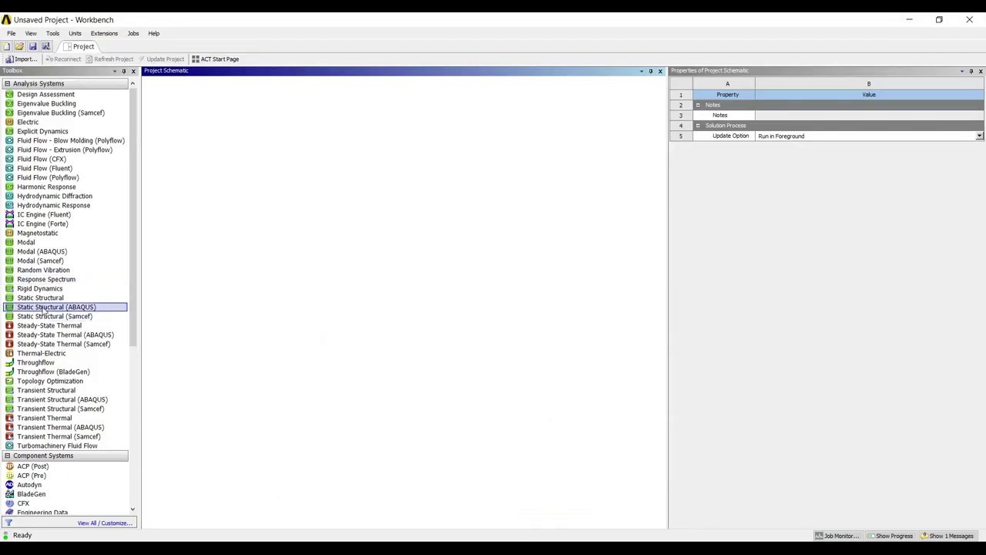
- Add a Static Structural analysis system named eg-1 to the Workbench project schematic
{"action": "left_click_drag", "start_coordinate": [40, 297], "coordinate": [231, 246]}
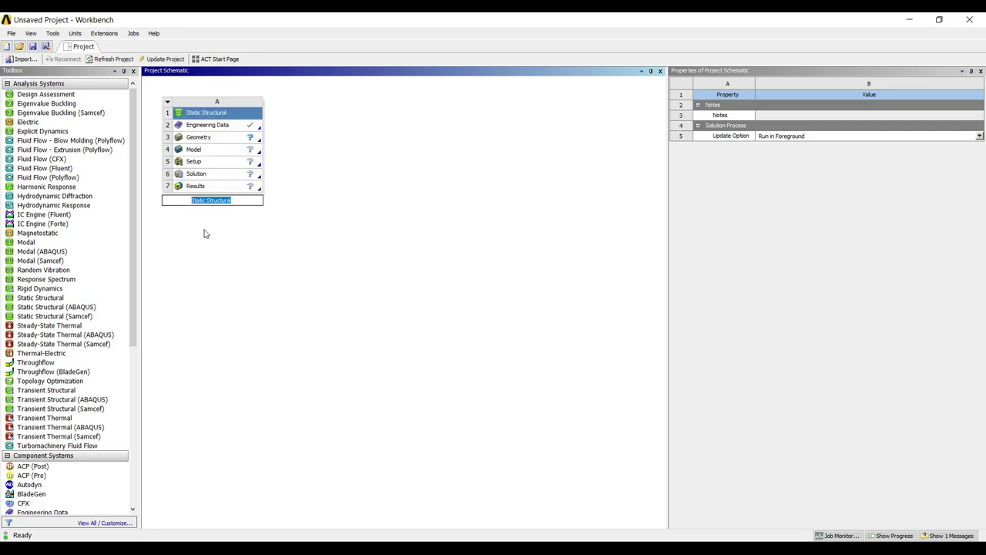
{"action": "type", "text": "eg-1"}
{"action": "left_click", "coordinate": [213, 135]}
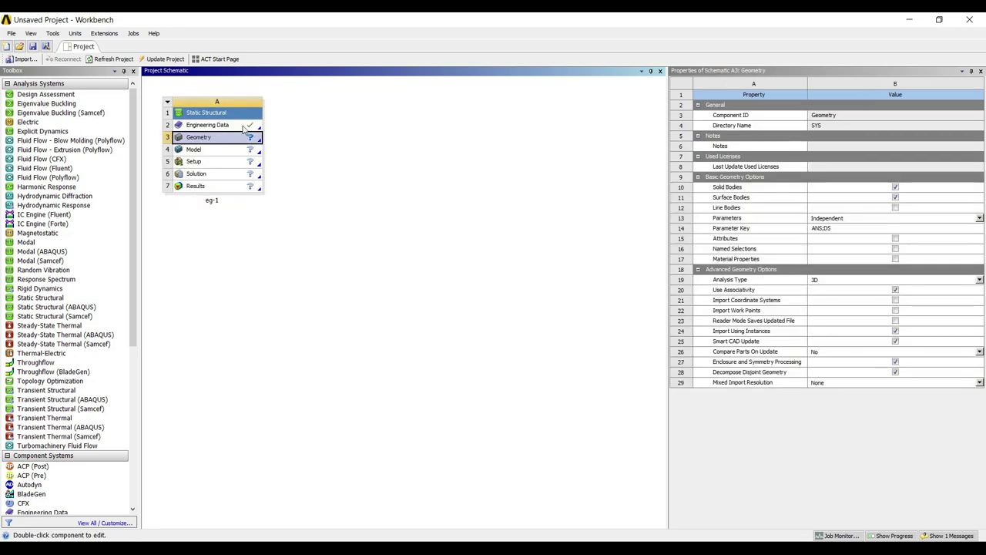
- Open the Engineering Data of eg-1 and set the Young's Modulus unit of Structural Steel to MPa
{"action": "double_click", "coordinate": [213, 126]}
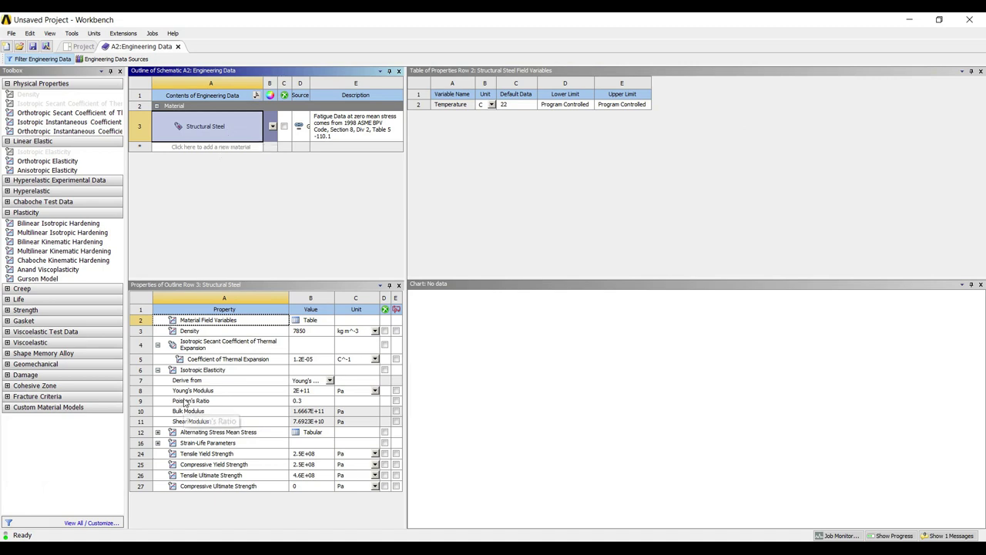
{"action": "left_click", "coordinate": [376, 390]}
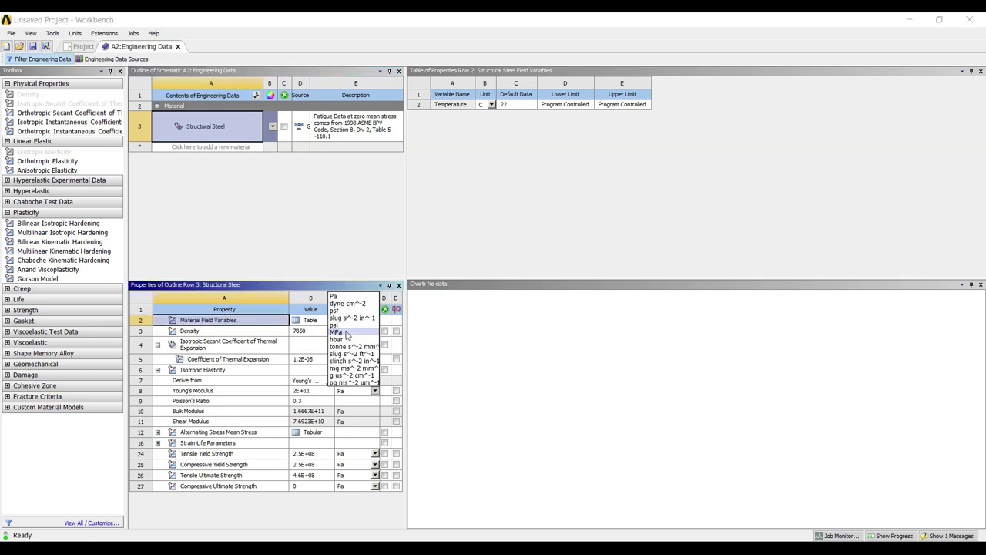
{"action": "left_click", "coordinate": [341, 390]}
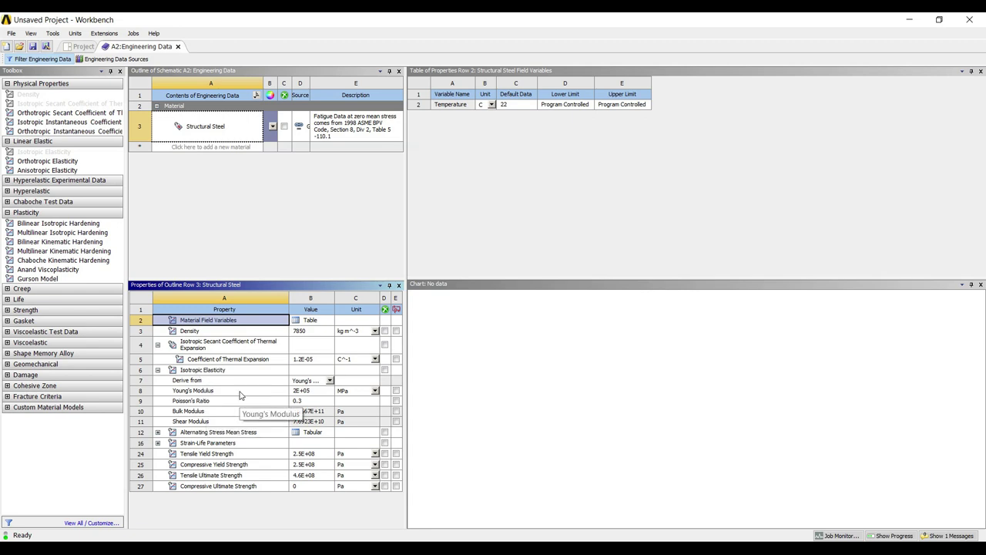
- Compare the yield point and plastic range on the annotated stress-strain image with the plasticity models in Engineering Data
{"action": "key", "text": "alt+Tab"}
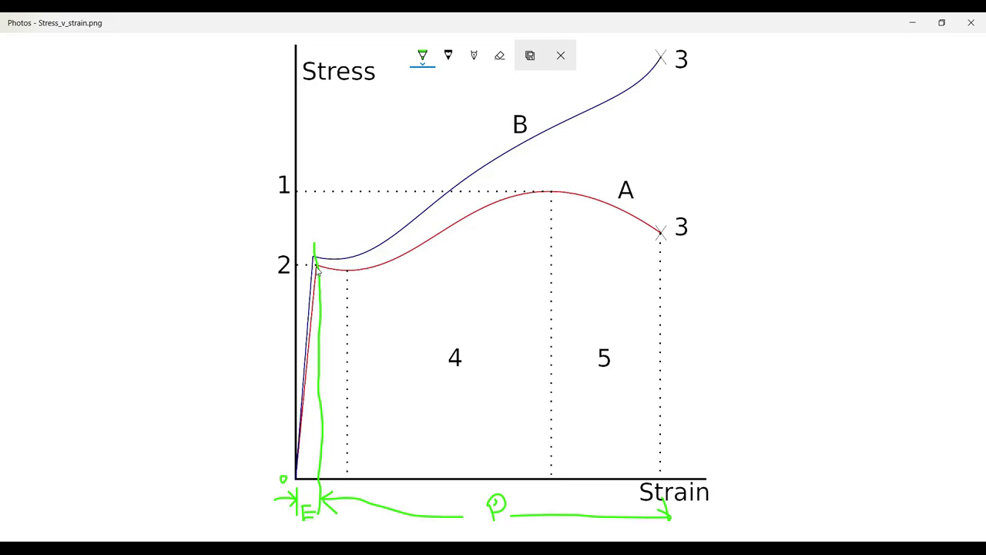
{"action": "key", "text": "alt+Tab"}
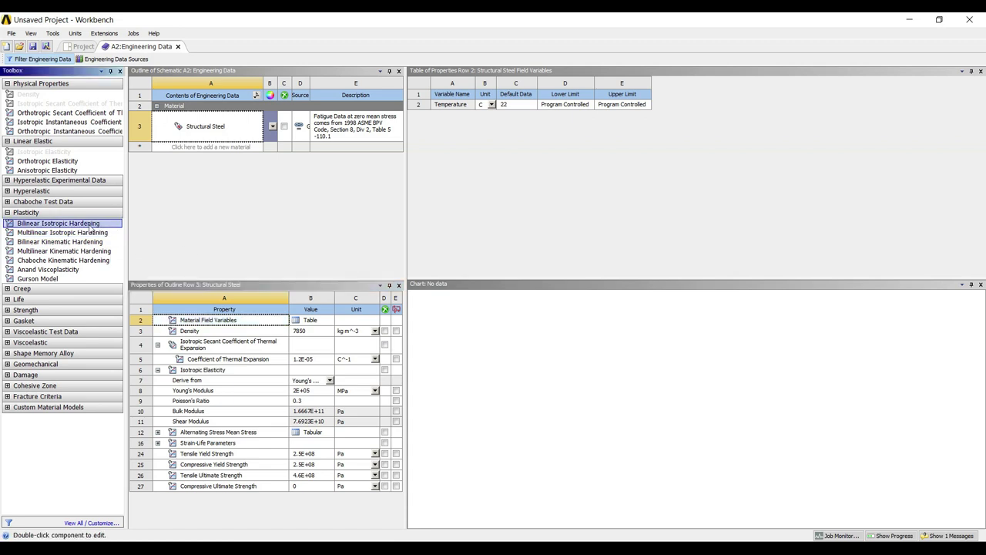
{"action": "key", "text": "alt+Tab"}
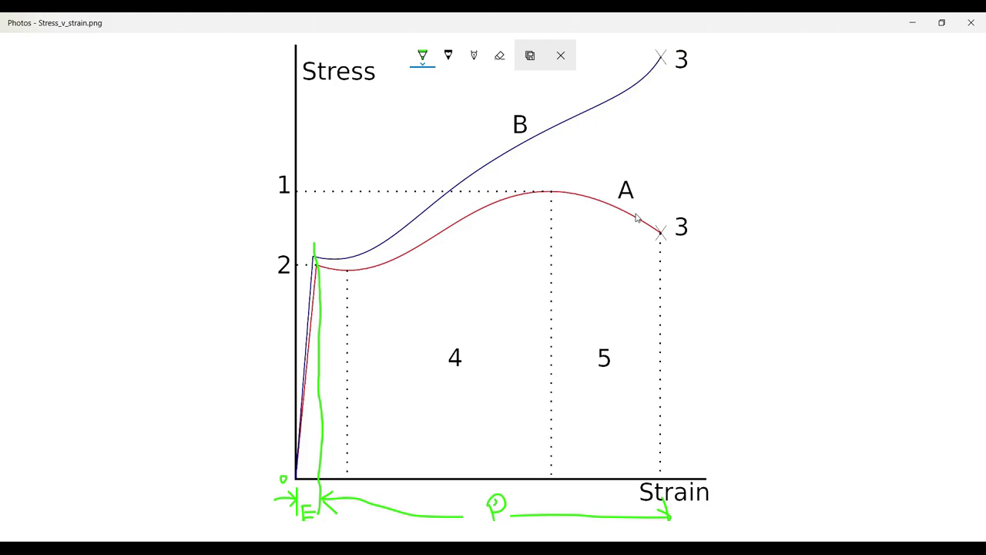
{"action": "key", "text": "alt+Tab"}
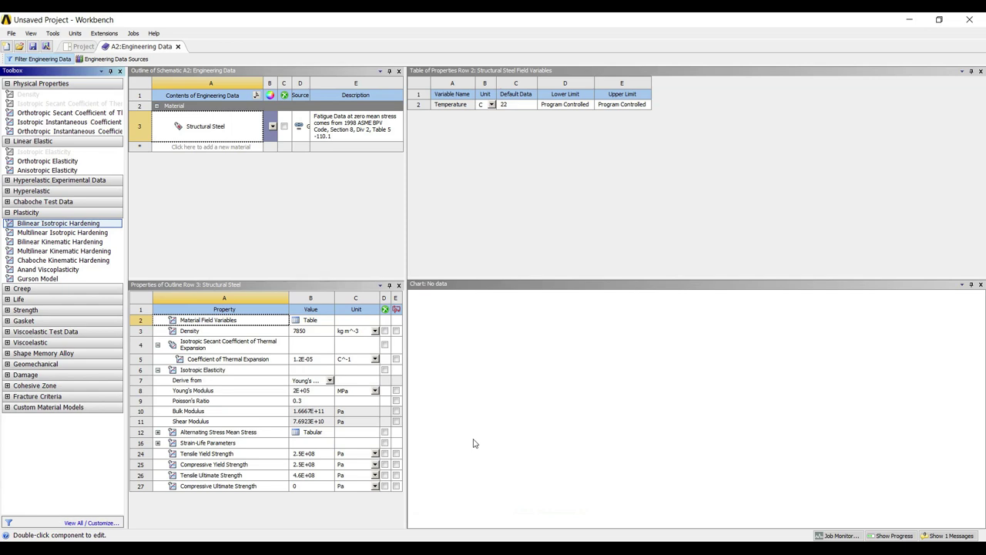
- Add Structural Steel NL from General Non-linear Materials to the engineering data and turn off the engineering data filter
{"action": "left_click", "coordinate": [115, 60]}
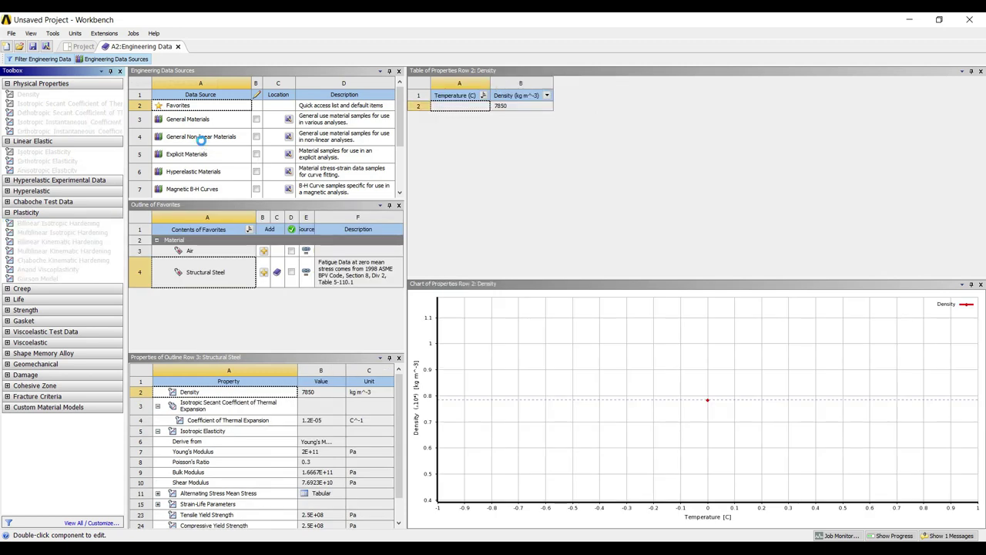
{"action": "left_click", "coordinate": [199, 131]}
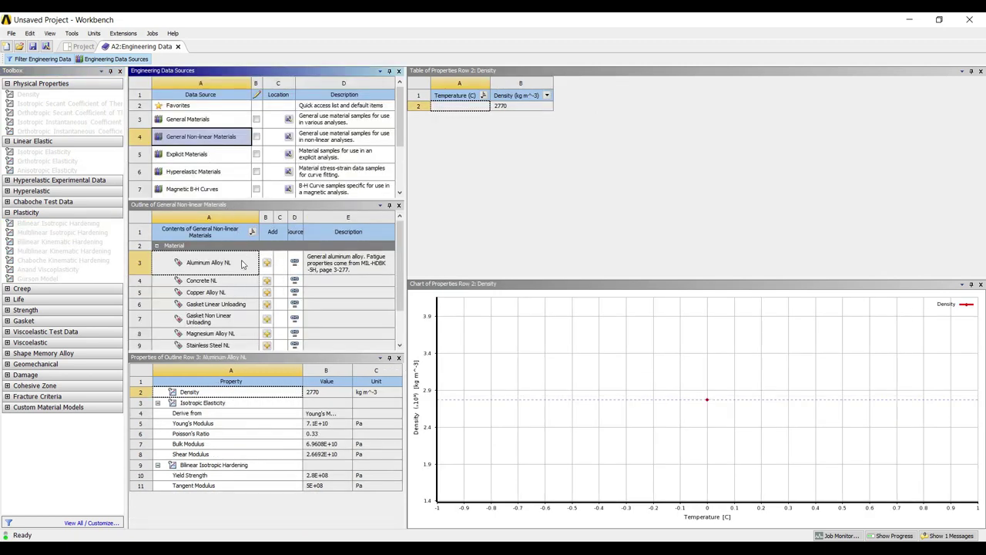
{"action": "scroll", "coordinate": [241, 264], "scroll_direction": "down", "scroll_amount": 2}
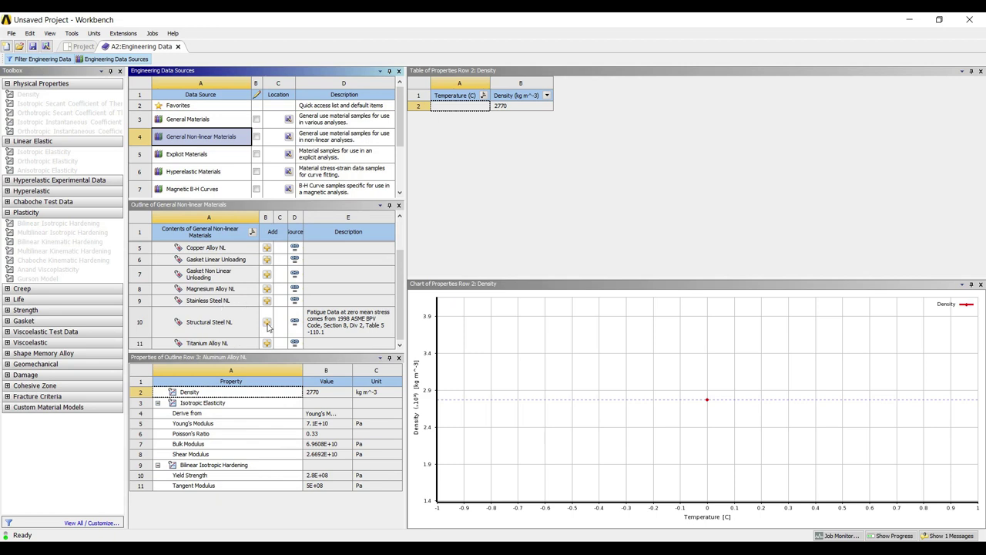
{"action": "scroll", "coordinate": [301, 325], "scroll_direction": "up", "scroll_amount": 2}
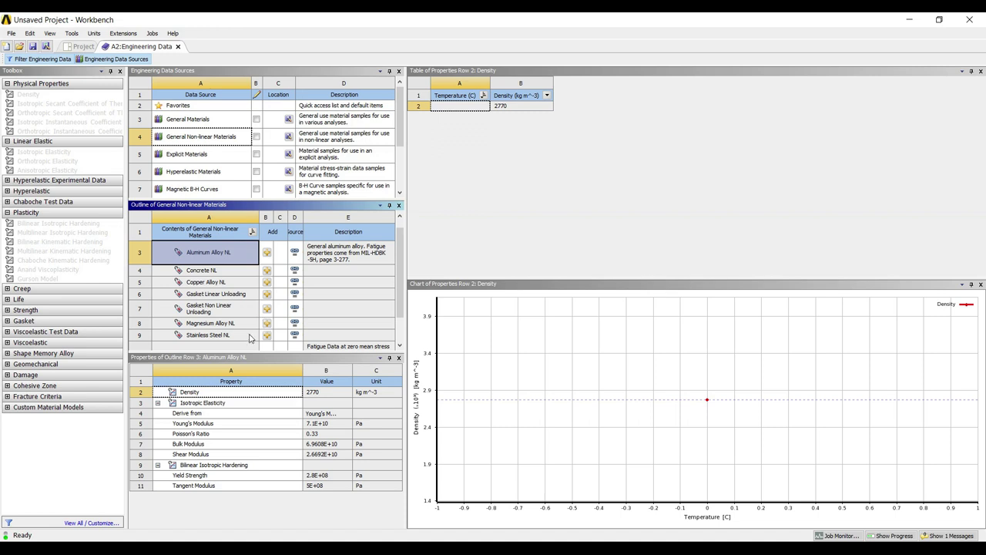
{"action": "scroll", "coordinate": [249, 338], "scroll_direction": "down", "scroll_amount": 2}
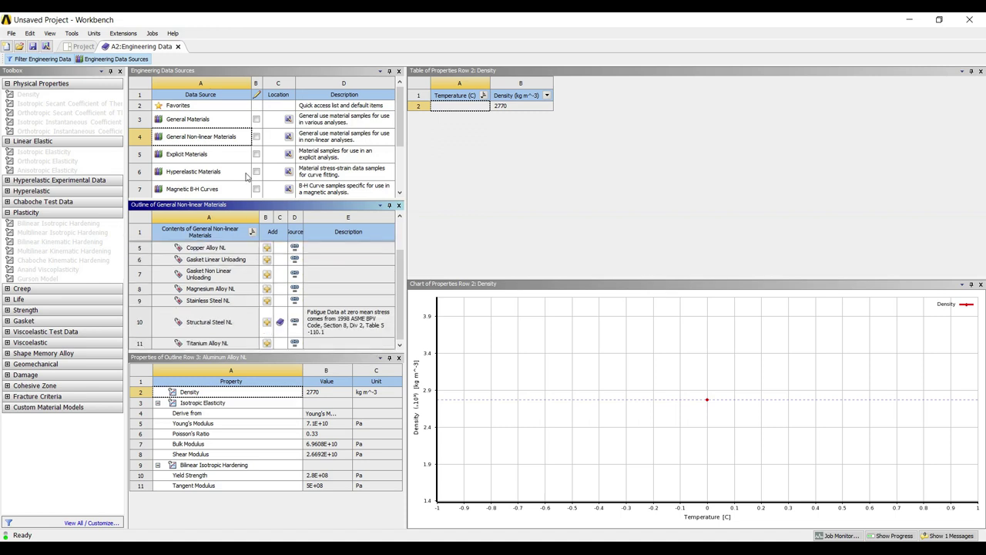
{"action": "left_click", "coordinate": [34, 59]}
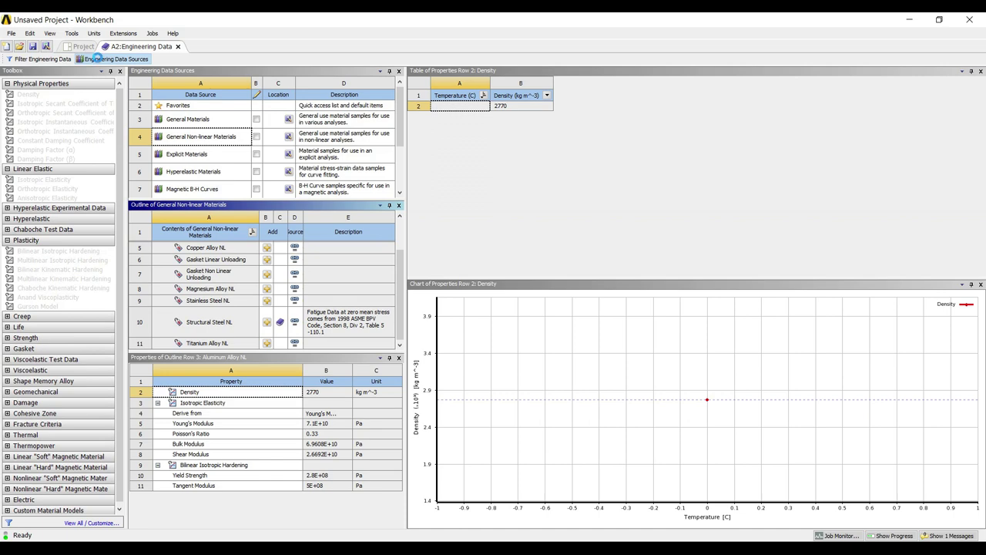
{"action": "left_click", "coordinate": [94, 59]}
- Set the units of Yield Strength and Tangent Modulus of Structural Steel NL to MPa
{"action": "left_click", "coordinate": [226, 163]}
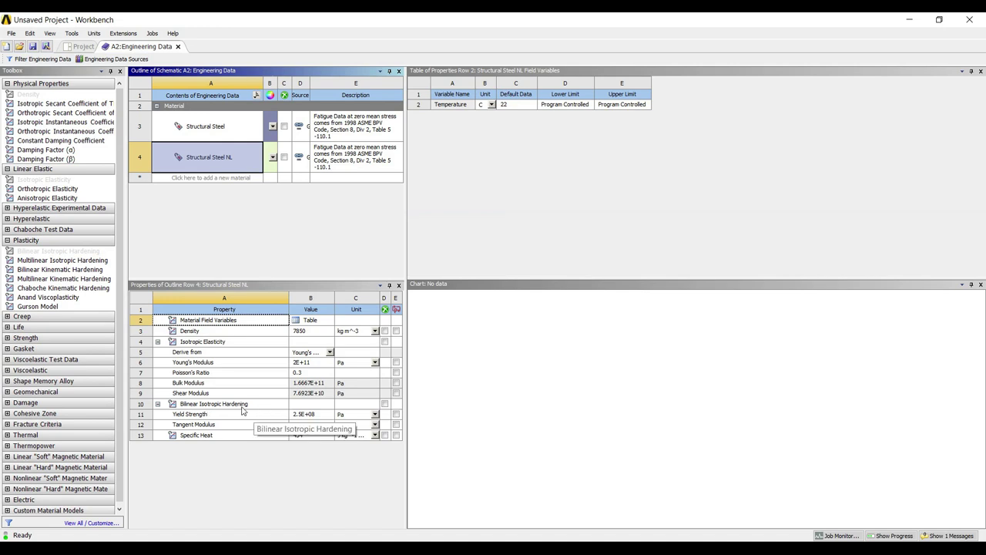
{"action": "left_click", "coordinate": [343, 416]}
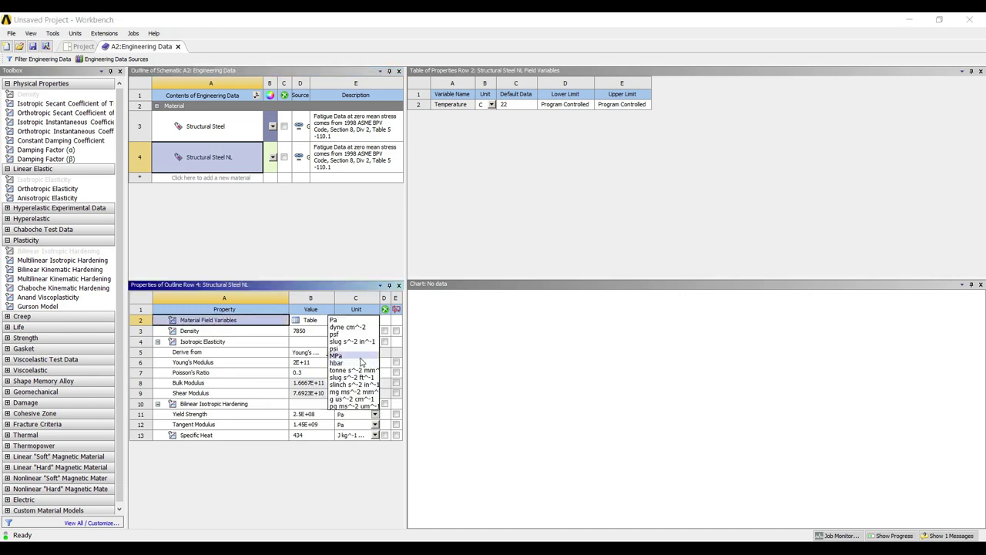
{"action": "left_click", "coordinate": [351, 361]}
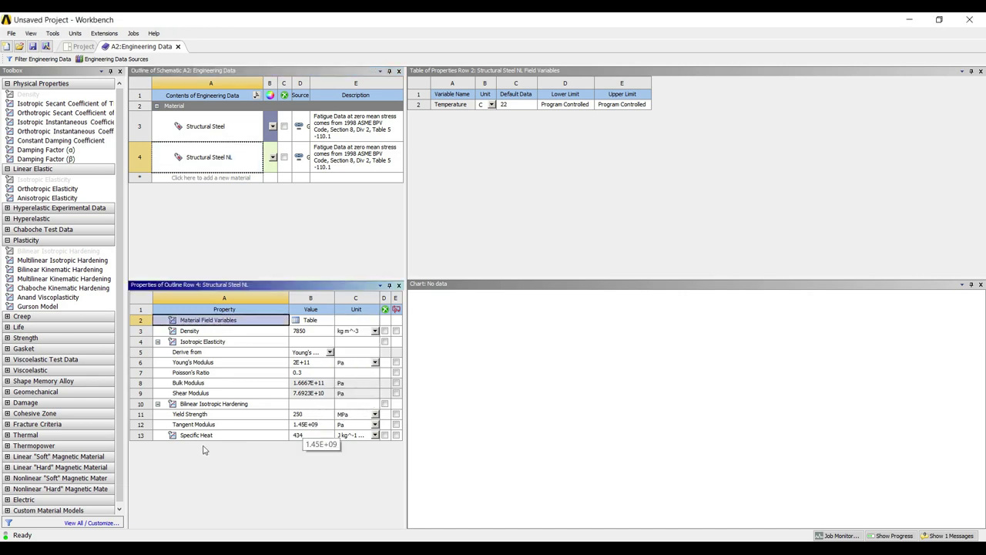
{"action": "left_click", "coordinate": [345, 436]}
{"action": "left_click", "coordinate": [341, 371]}
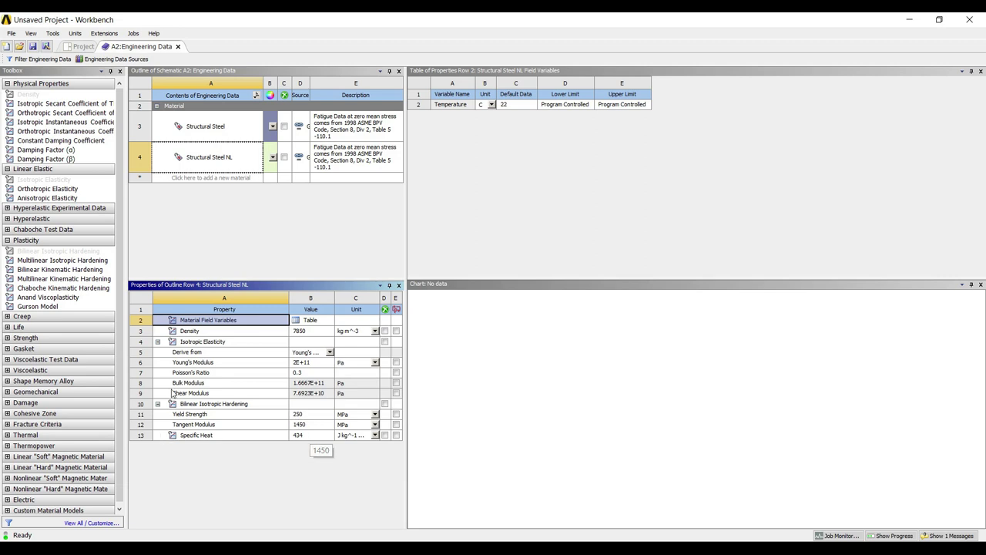
- Refresh the project and create a new DesignModeler geometry for the eg-1 system
{"action": "left_click", "coordinate": [77, 46]}
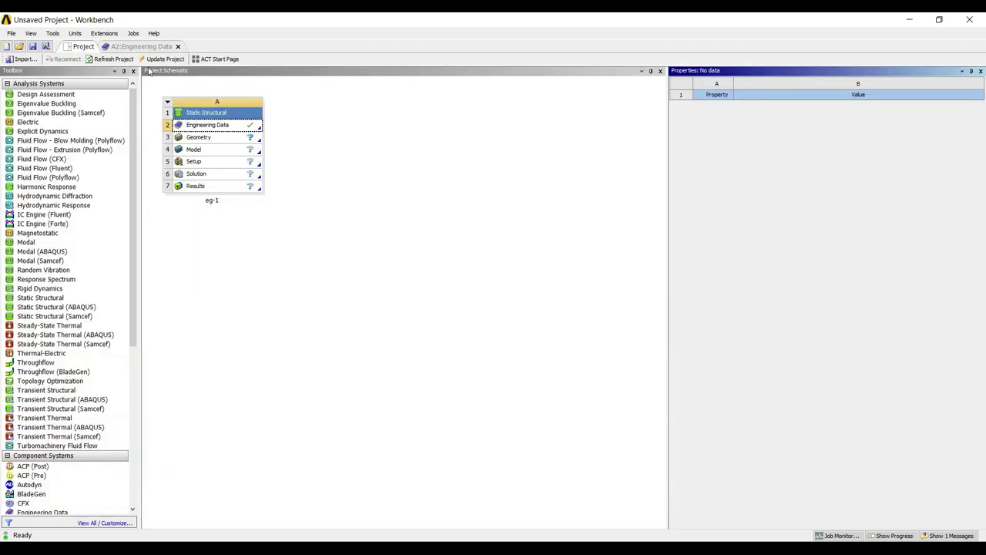
{"action": "left_click", "coordinate": [121, 61]}
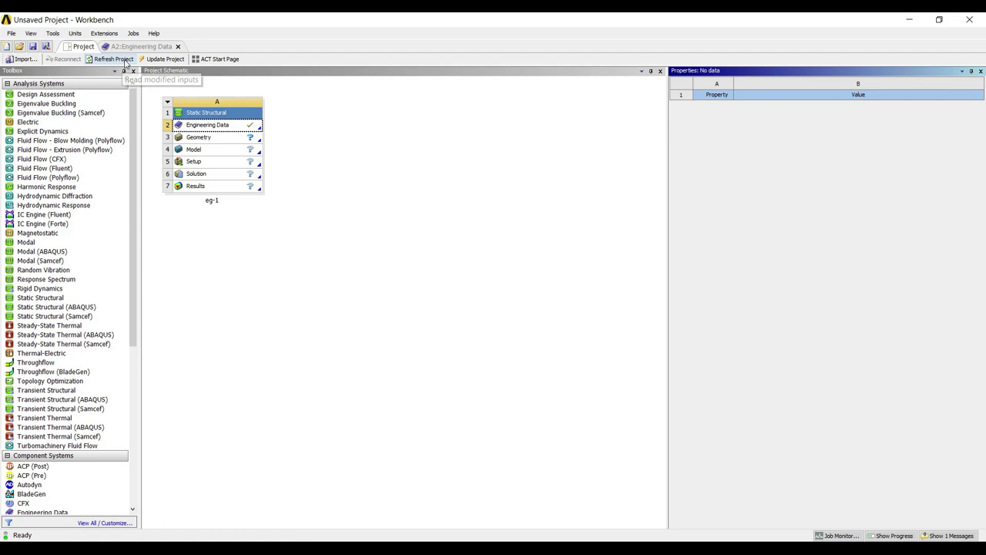
{"action": "left_click", "coordinate": [220, 140]}
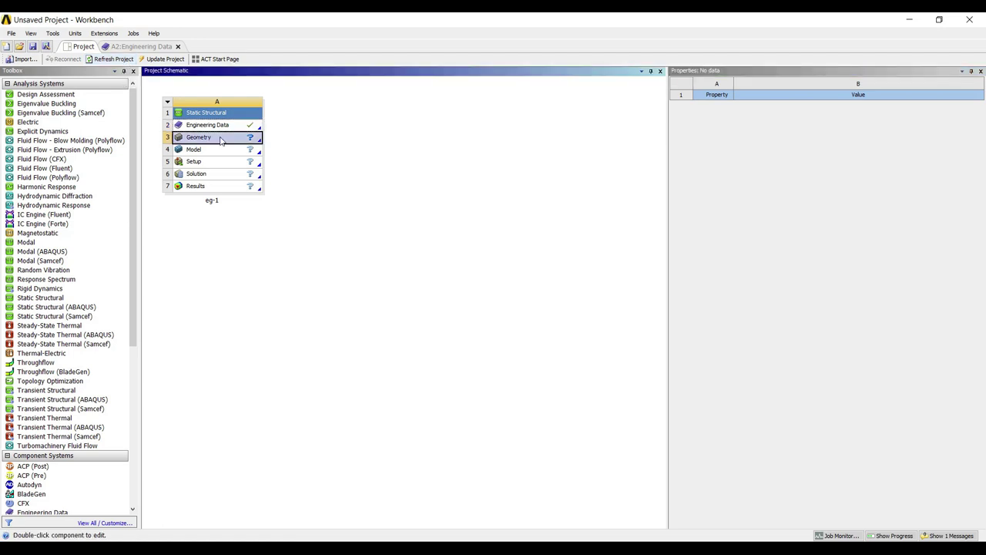
{"action": "right_click", "coordinate": [221, 141]}
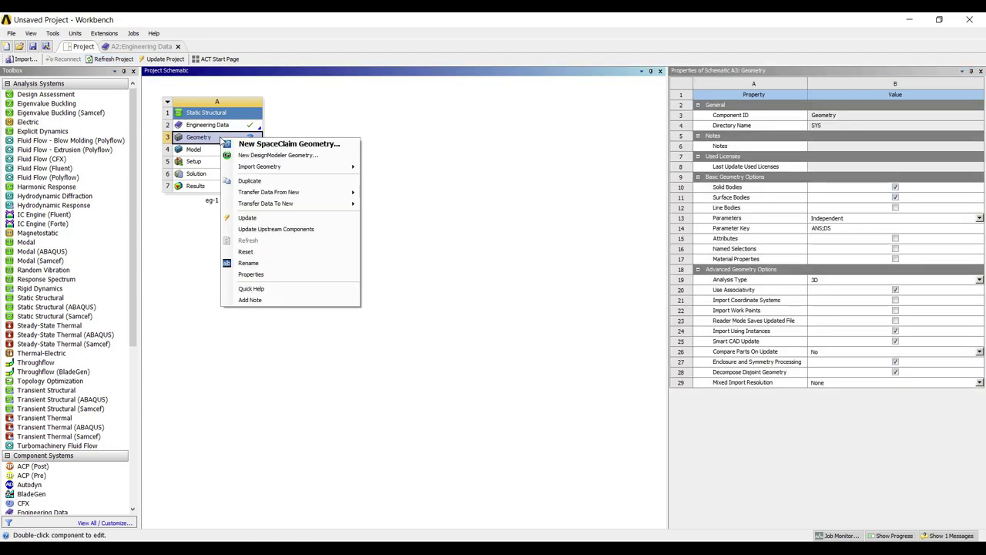
{"action": "left_click", "coordinate": [241, 155]}
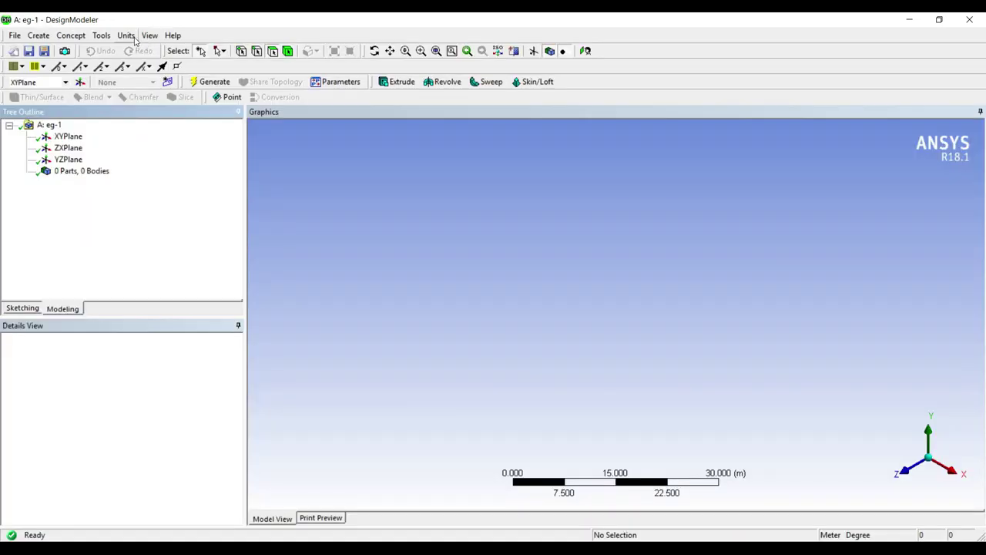
- Set the model units to millimetres and sketch a rectangle enclosing the origin on the XYPlane
{"action": "left_click", "coordinate": [126, 35]}
{"action": "left_click", "coordinate": [154, 77]}
{"action": "left_click", "coordinate": [68, 136]}
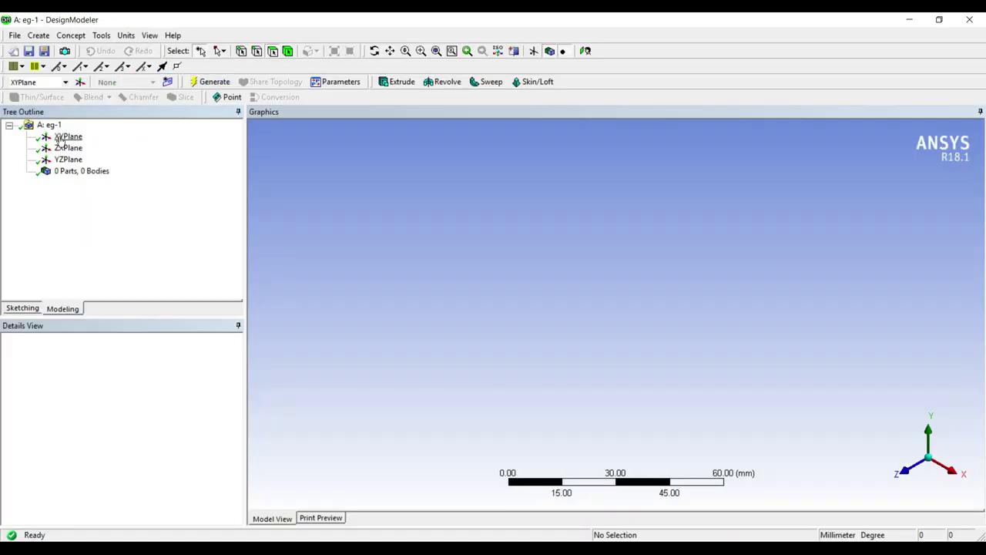
{"action": "left_click", "coordinate": [22, 308]}
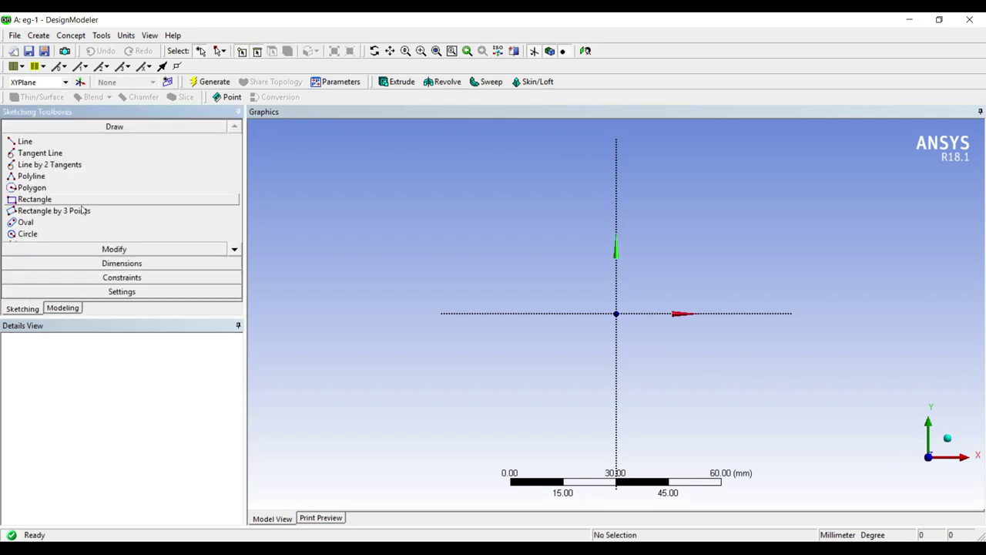
{"action": "left_click", "coordinate": [77, 199]}
{"action": "left_click", "coordinate": [568, 330]}
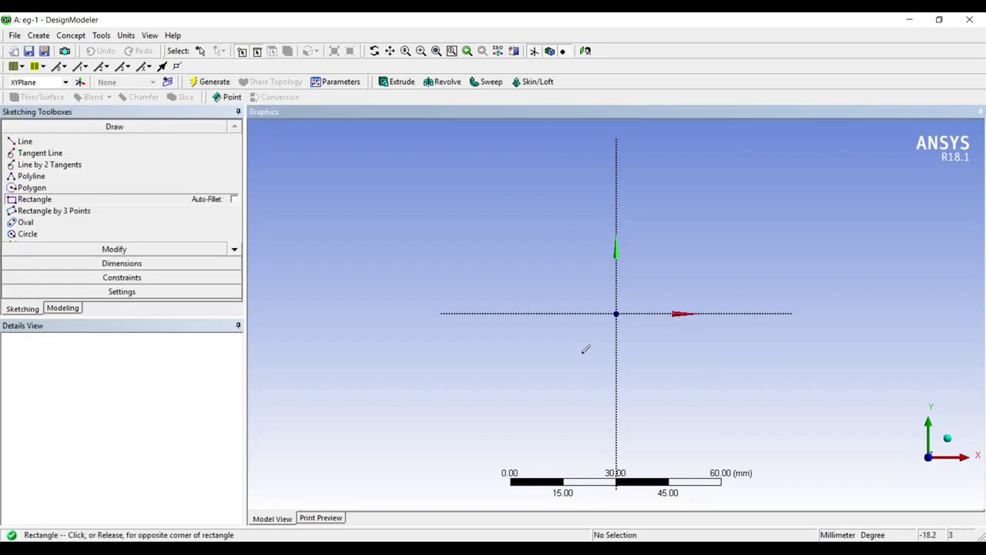
{"action": "left_click", "coordinate": [706, 373]}
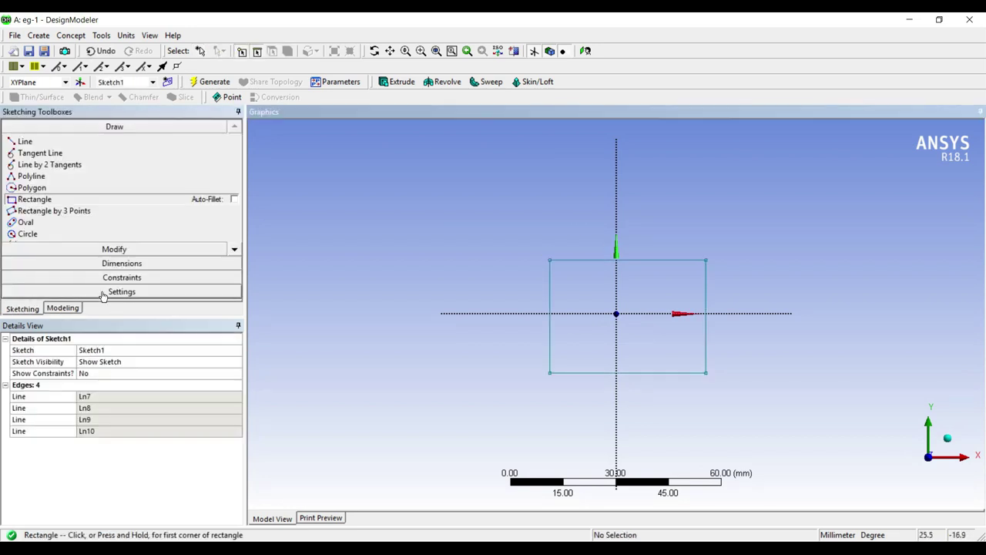
- Dimension the horizontal width and vertical height of the rectangle on the XYPlane
{"action": "left_click", "coordinate": [135, 263]}
{"action": "left_click", "coordinate": [632, 259]}
{"action": "left_click", "coordinate": [644, 231]}
{"action": "left_click", "coordinate": [549, 305]}
{"action": "left_click", "coordinate": [508, 300]}
- Set the rectangle's horizontal dimension to 35 mm and its vertical dimension to 30 mm
{"action": "left_click", "coordinate": [138, 396]}
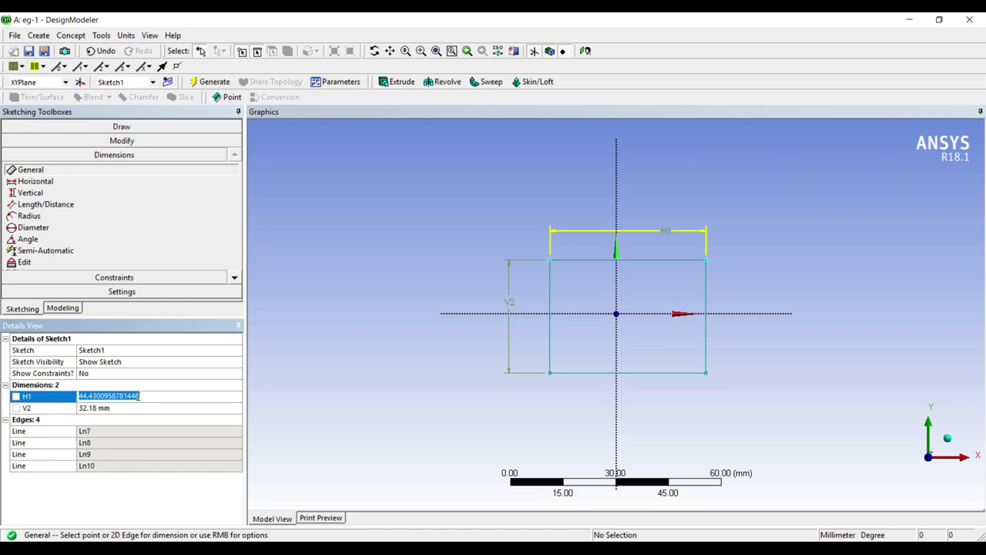
{"action": "type", "text": "35"}
{"action": "key", "text": "Return"}
{"action": "left_click", "coordinate": [136, 408]}
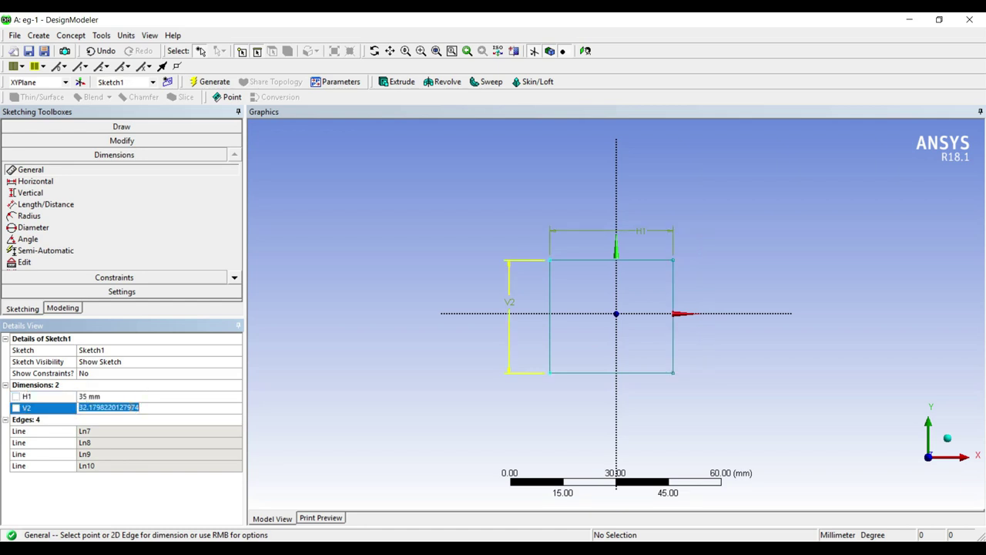
{"action": "type", "text": "30"}
{"action": "key", "text": "Return"}
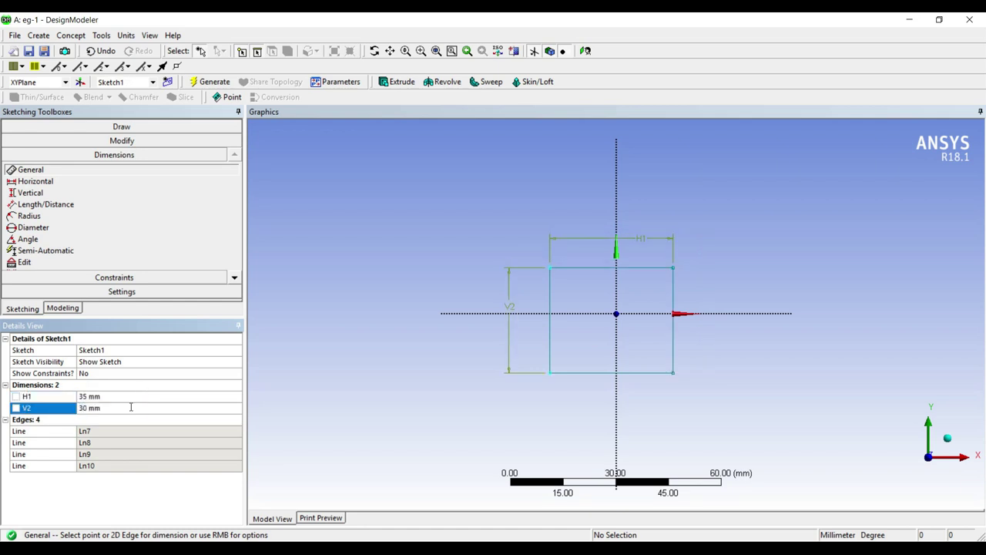
- Extrude the rectangle sketch 400 mm in the normal direction and generate the beam body
{"action": "left_click", "coordinate": [396, 81]}
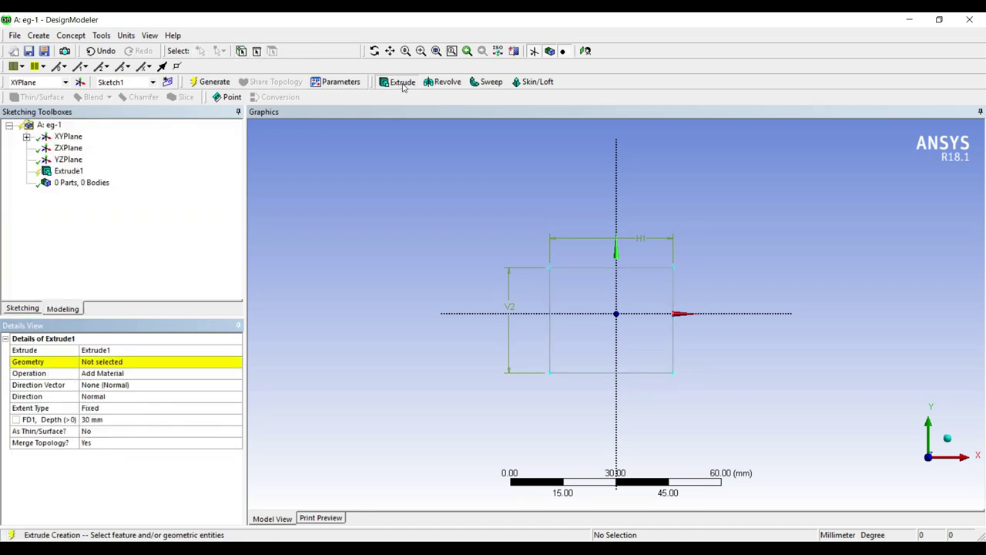
{"action": "left_click_drag", "start_coordinate": [629, 283], "coordinate": [678, 285]}
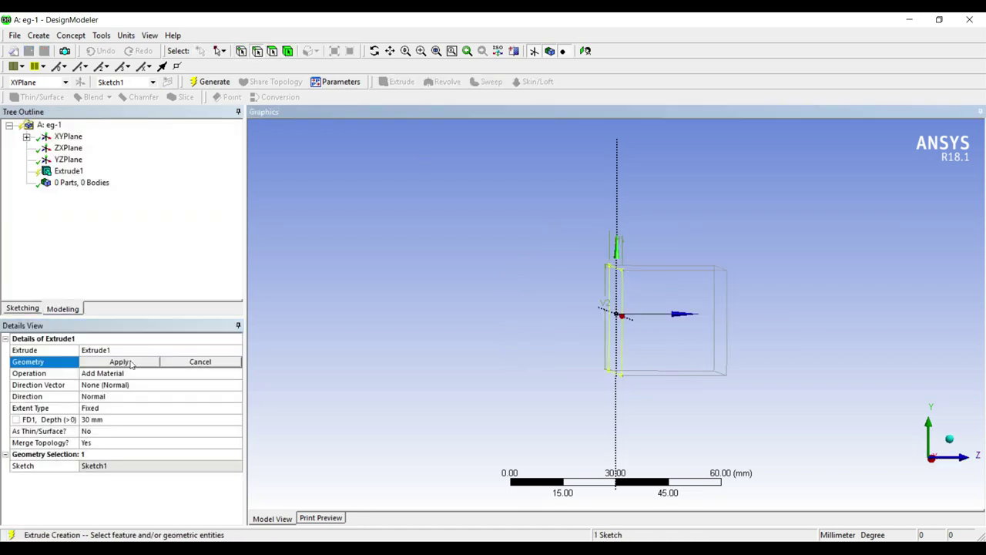
{"action": "left_click", "coordinate": [119, 362]}
{"action": "left_click", "coordinate": [105, 419]}
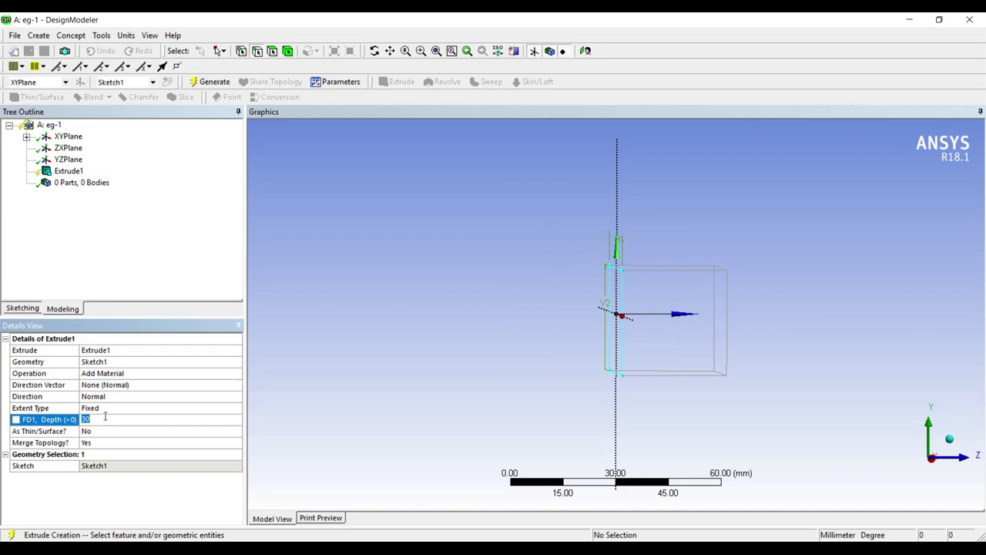
{"action": "type", "text": "400"}
{"action": "key", "text": "Return"}
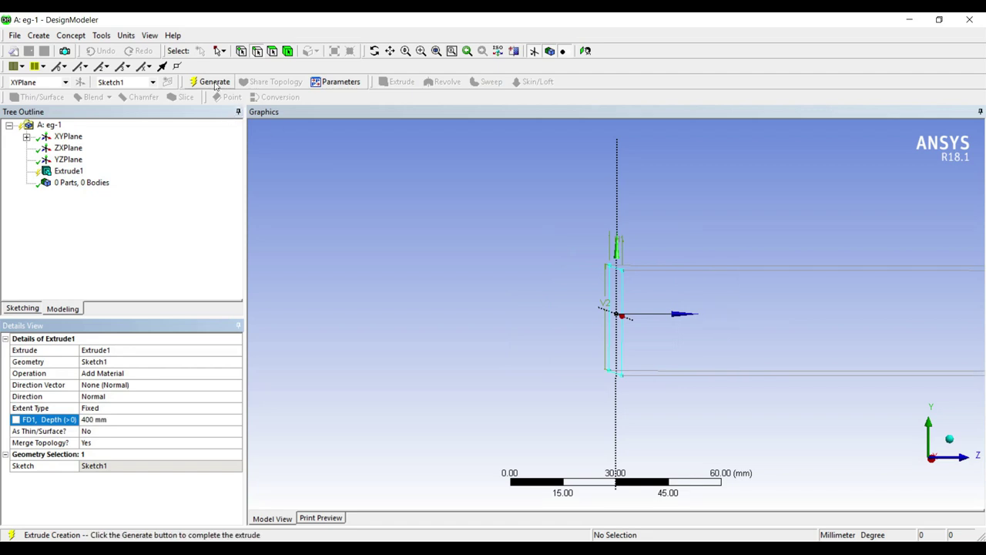
{"action": "key", "text": "F5"}
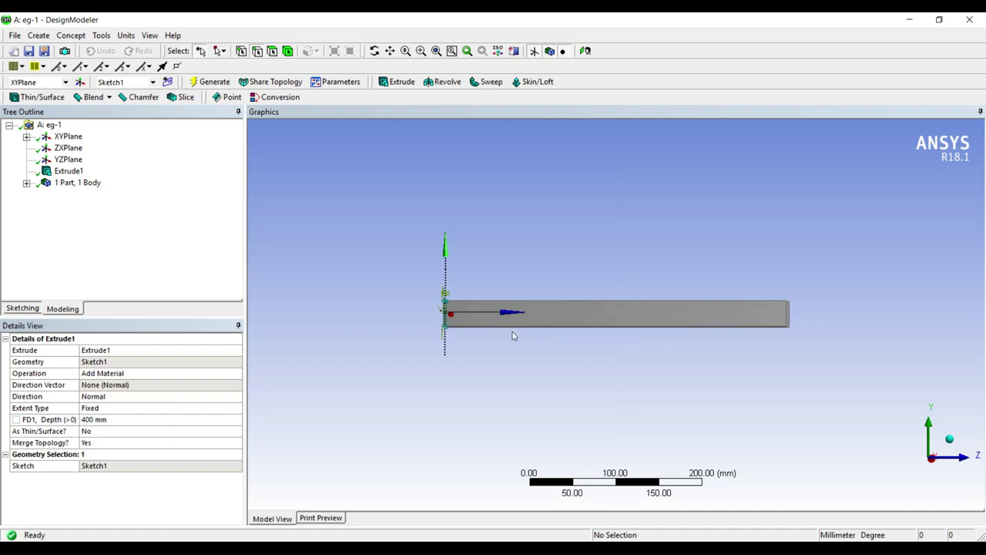
{"action": "middle_click_drag", "start_coordinate": [513, 335], "coordinate": [639, 337]}
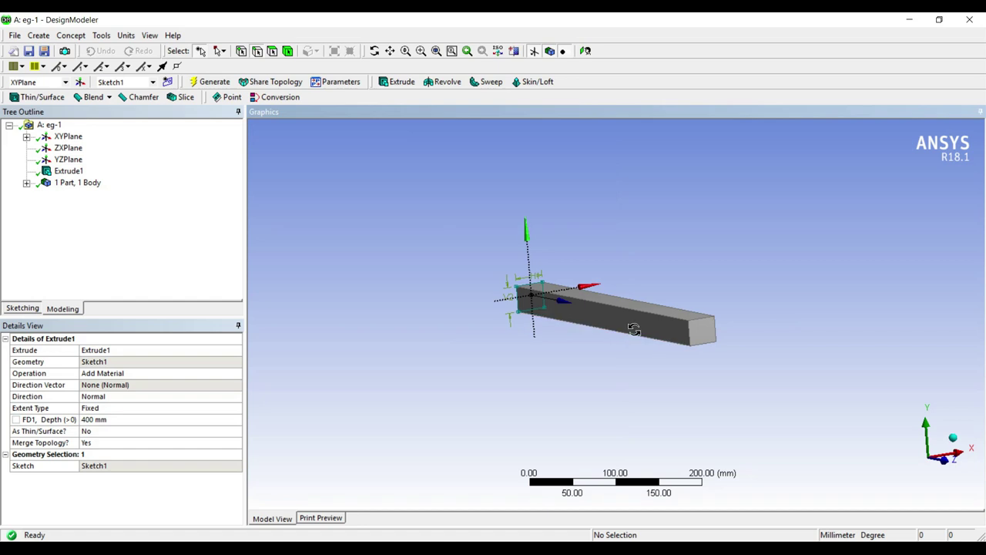
{"action": "middle_click_drag", "start_coordinate": [631, 326], "coordinate": [723, 315]}
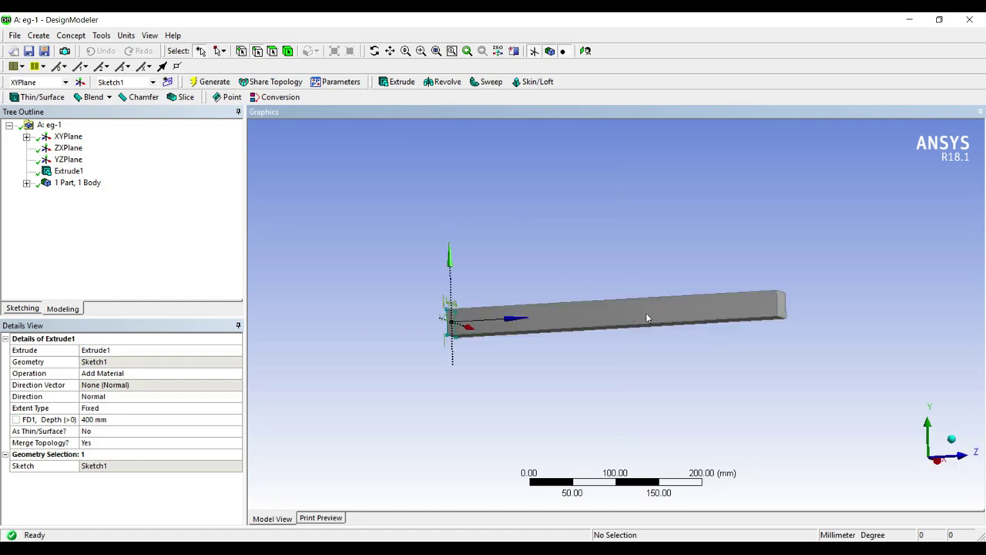
- Switch to Workbench, open the eg-1 model in Mechanical and assign Structural Steel NL to the solid body
{"action": "key", "text": "alt+Tab"}
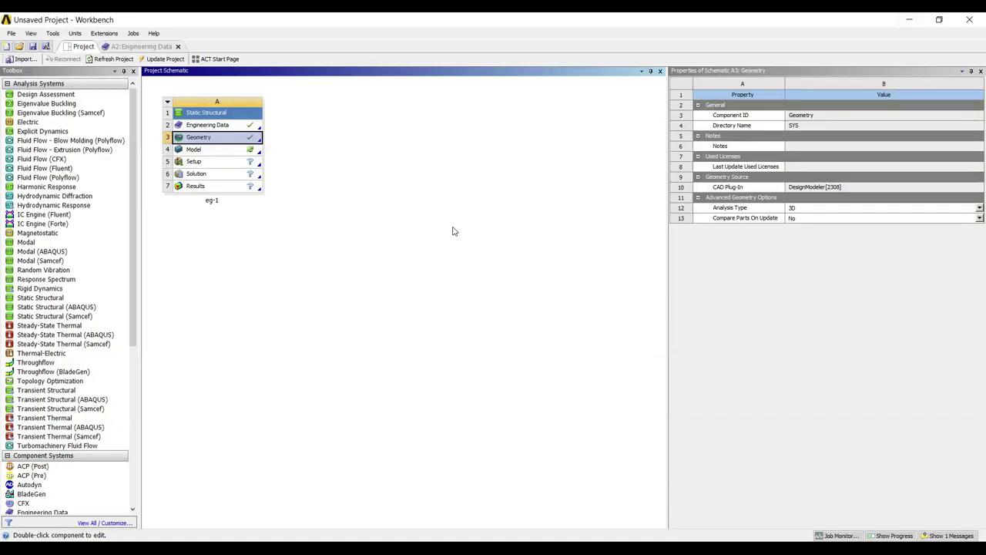
{"action": "double_click", "coordinate": [240, 154]}
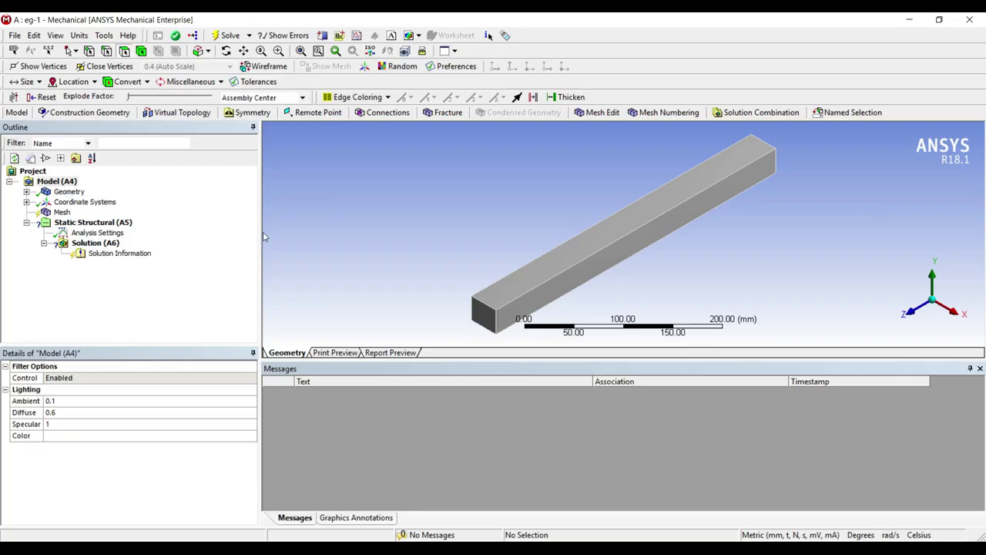
{"action": "left_click", "coordinate": [26, 192]}
{"action": "left_click", "coordinate": [78, 201]}
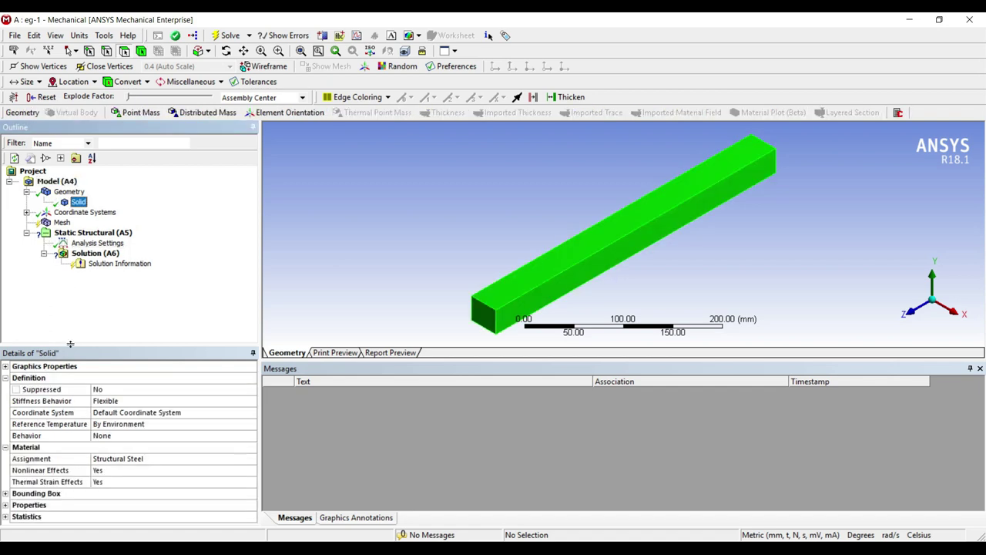
{"action": "left_click", "coordinate": [138, 460]}
{"action": "left_click", "coordinate": [251, 459]}
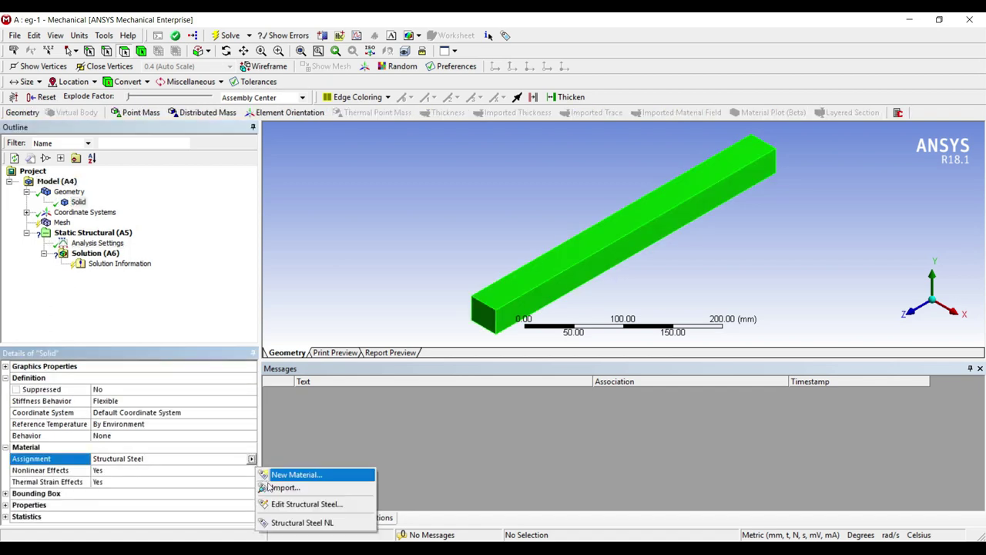
{"action": "left_click", "coordinate": [292, 523]}
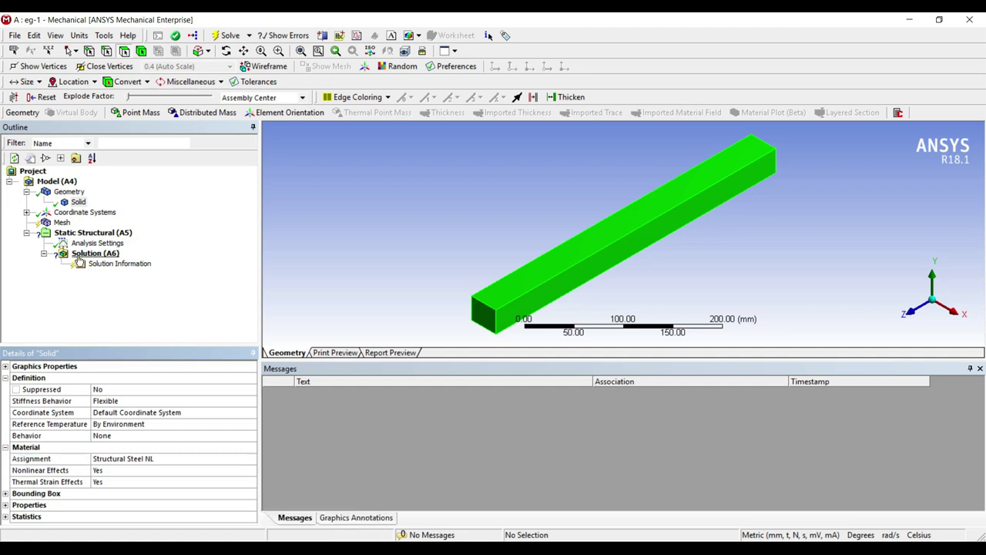
- Change the relevance center in the mesh sizing settings and generate the beam's mesh
{"action": "left_click", "coordinate": [61, 224]}
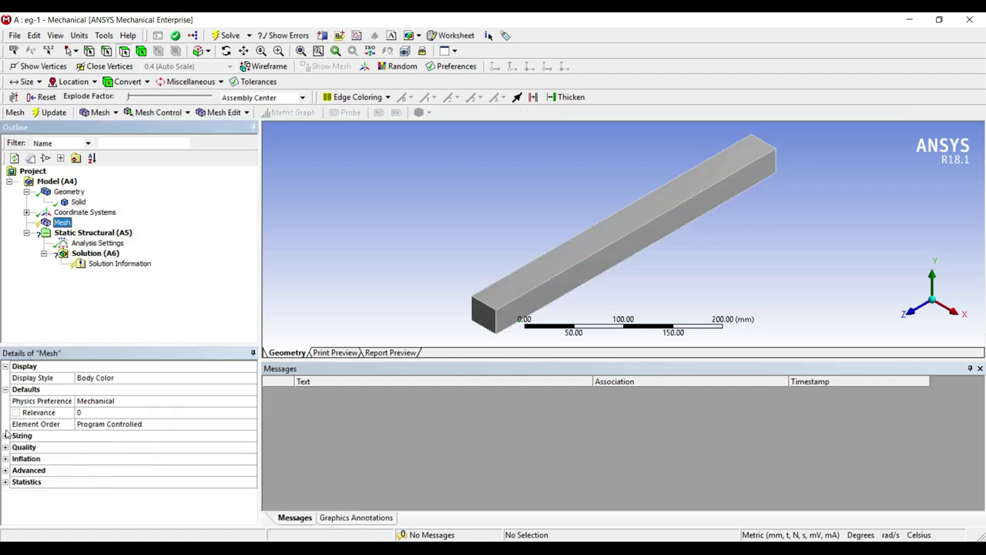
{"action": "left_click", "coordinate": [6, 435]}
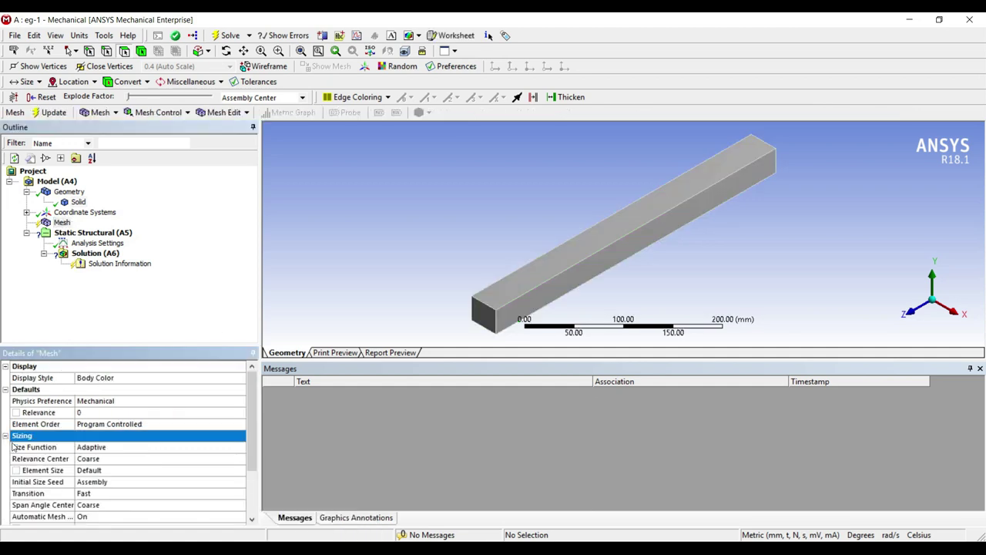
{"action": "left_click", "coordinate": [139, 459]}
{"action": "left_click", "coordinate": [147, 491]}
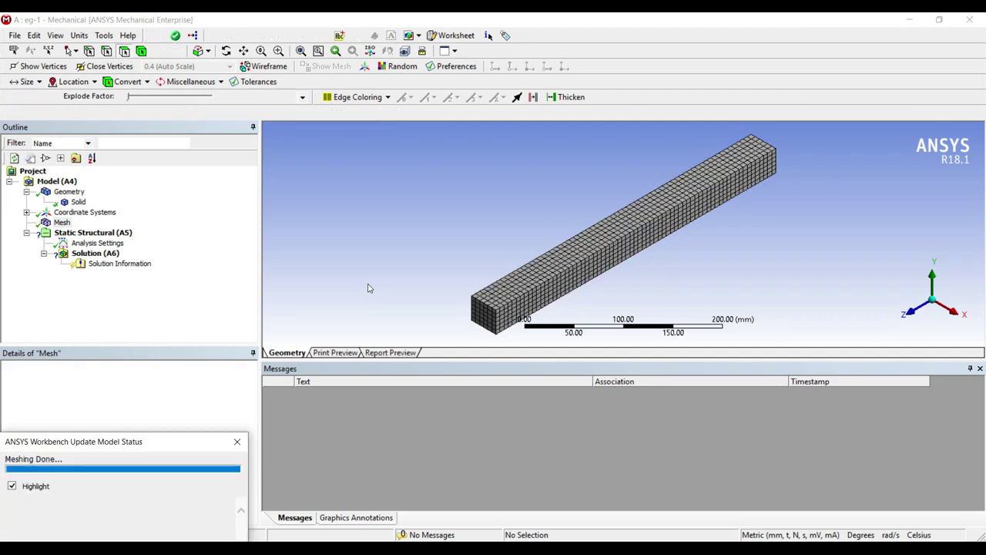
- Add a fixed support to the beam's end face opposite the free end
{"action": "left_click", "coordinate": [92, 234]}
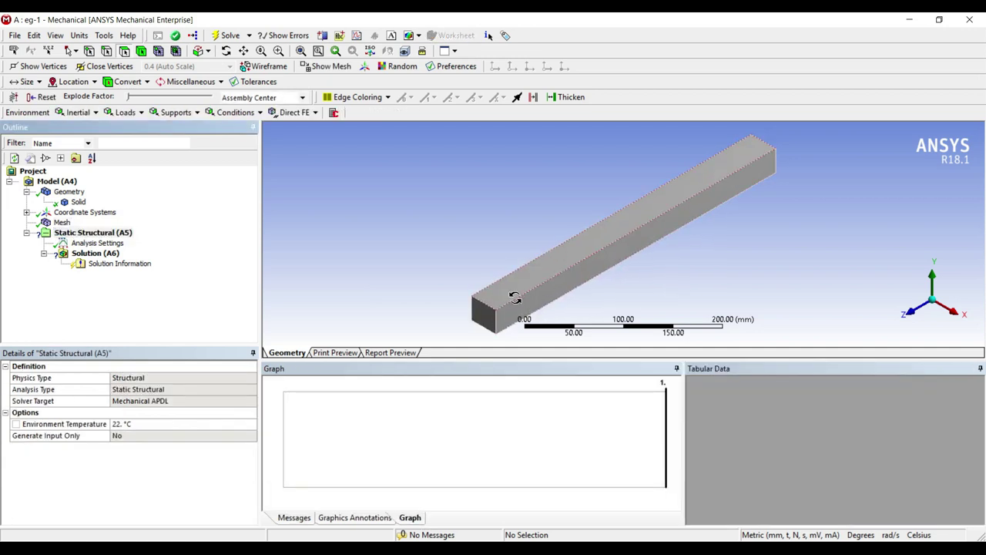
{"action": "middle_click_drag", "start_coordinate": [515, 298], "coordinate": [601, 262]}
{"action": "left_click", "coordinate": [476, 231]}
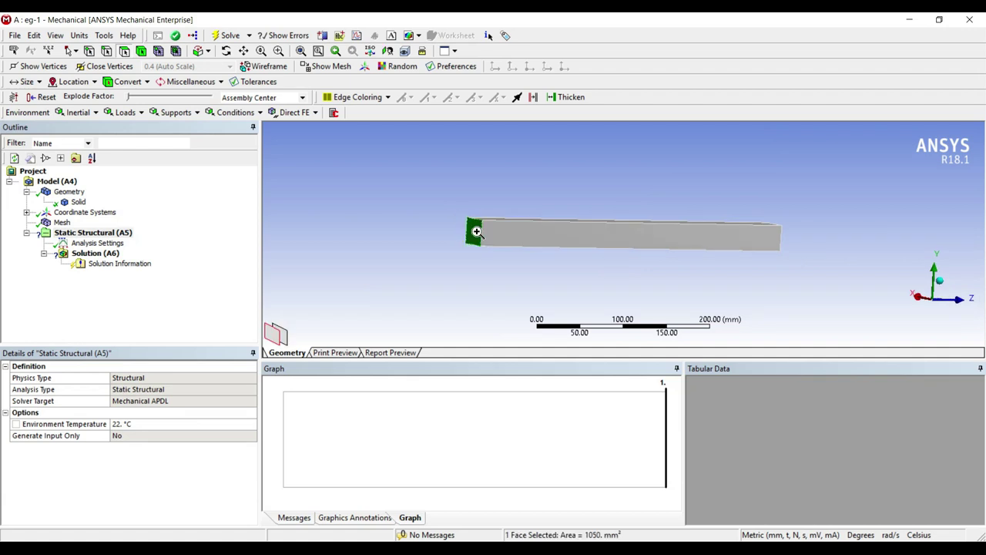
{"action": "right_click", "coordinate": [475, 234]}
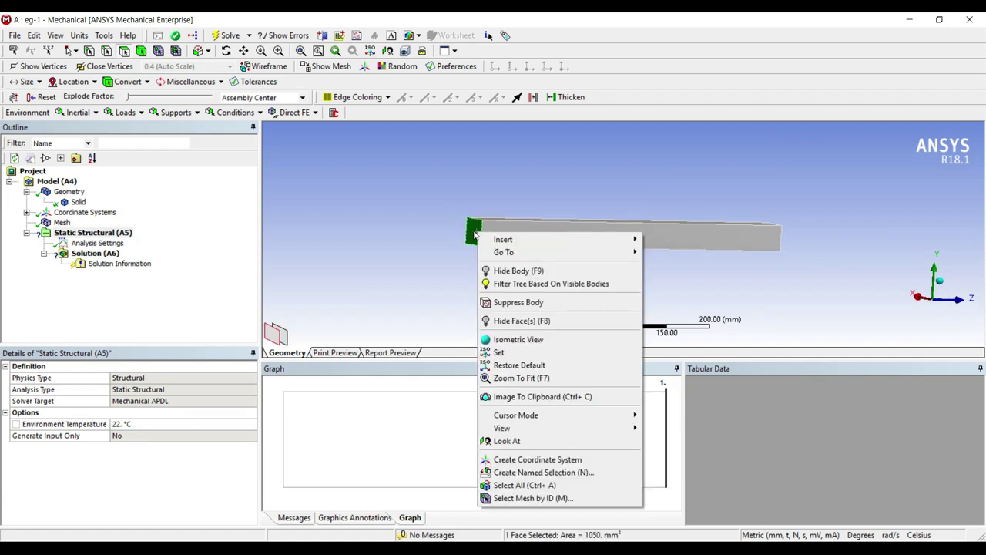
{"action": "mouse_move", "coordinate": [539, 239]}
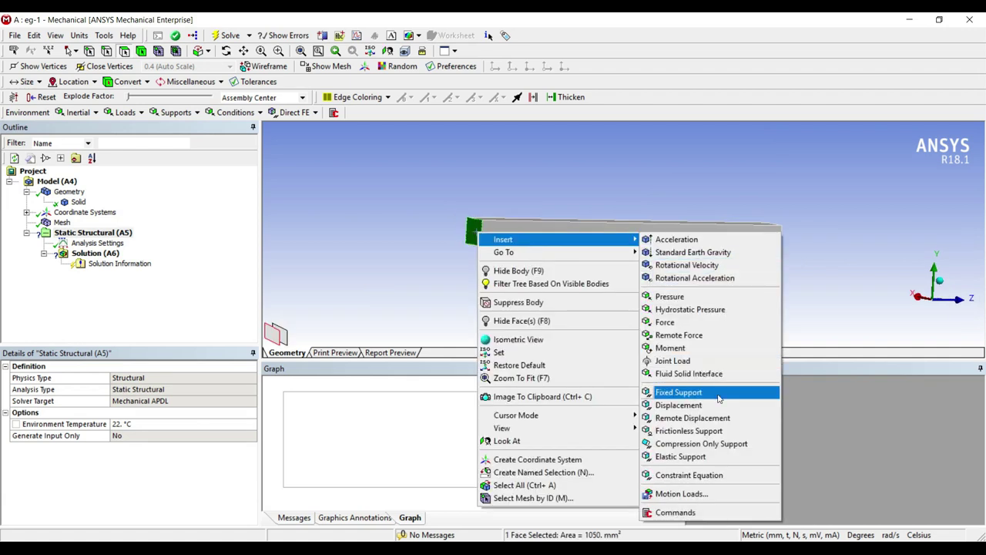
{"action": "left_click", "coordinate": [678, 393]}
- Add a force load on the 35 mm upper edge at the beam's free end
{"action": "middle_click_drag", "start_coordinate": [652, 234], "coordinate": [546, 235]}
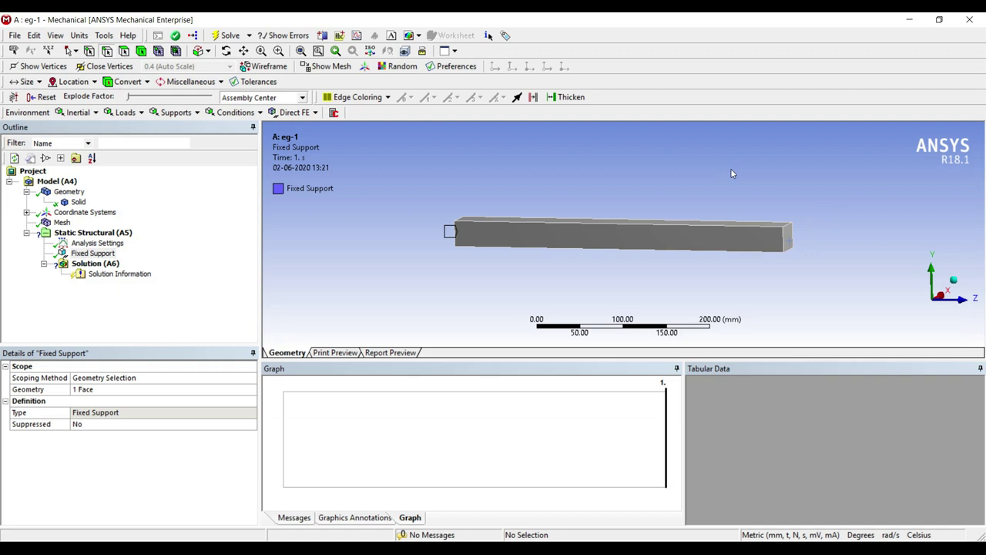
{"action": "left_click", "coordinate": [778, 222]}
{"action": "left_click", "coordinate": [789, 222]}
{"action": "right_click", "coordinate": [789, 222]}
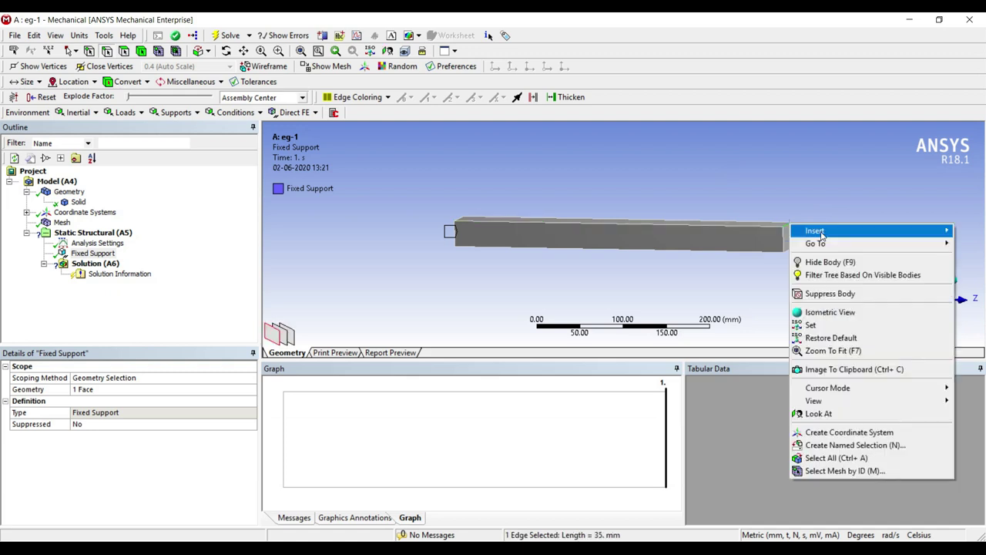
{"action": "mouse_move", "coordinate": [801, 230]}
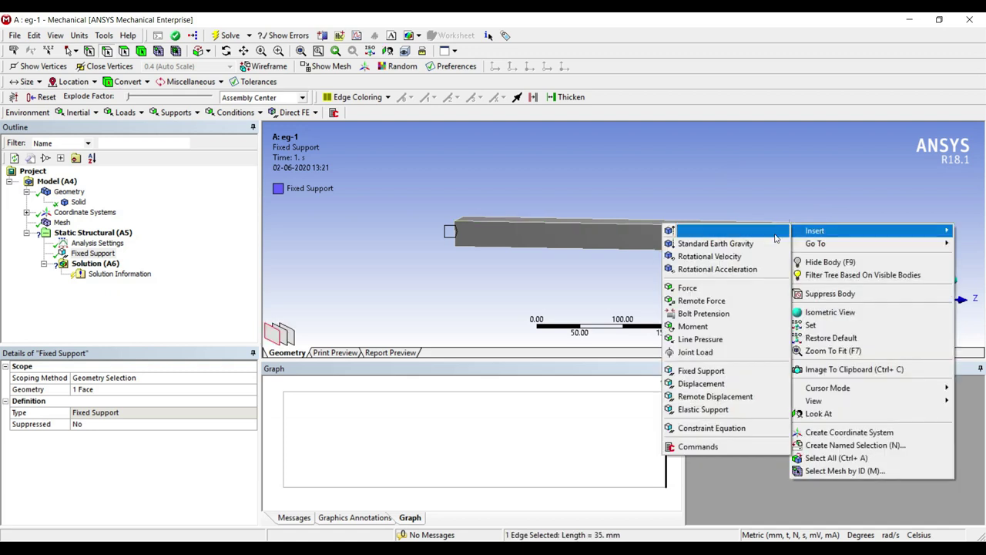
{"action": "left_click", "coordinate": [713, 287]}
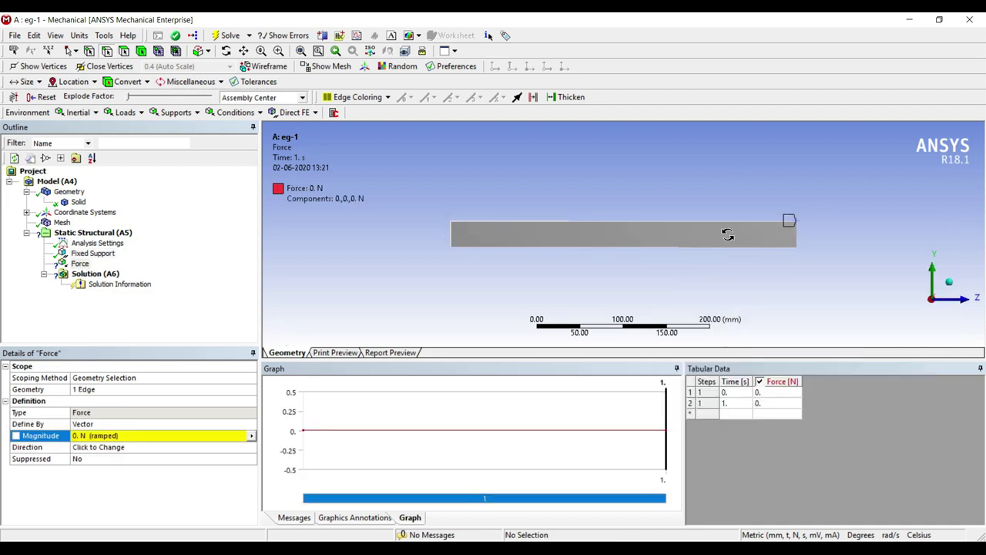
- Define the edge force by components and set its Y Component to -7000 N
{"action": "left_click", "coordinate": [217, 424]}
{"action": "left_click", "coordinate": [154, 446]}
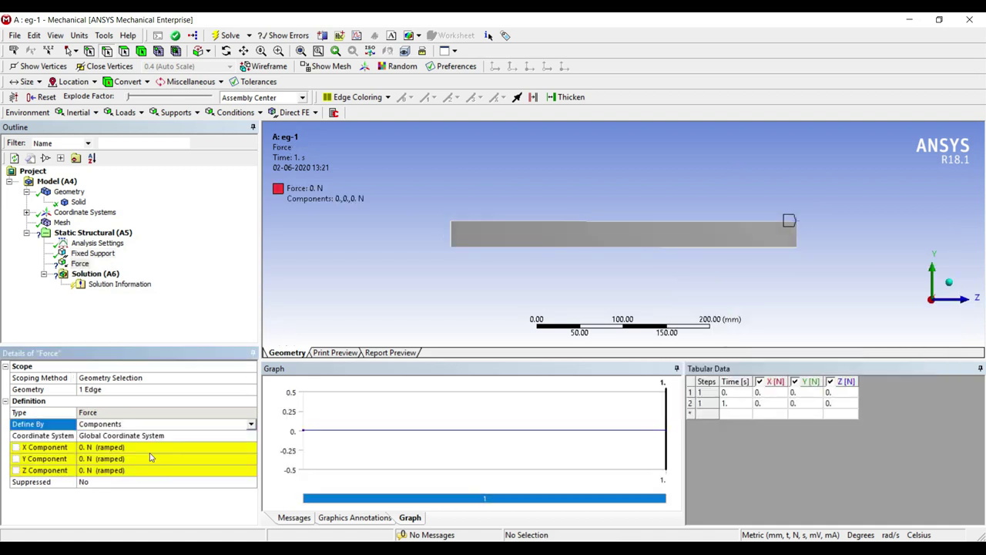
{"action": "left_click", "coordinate": [115, 460]}
{"action": "type", "text": "-"}
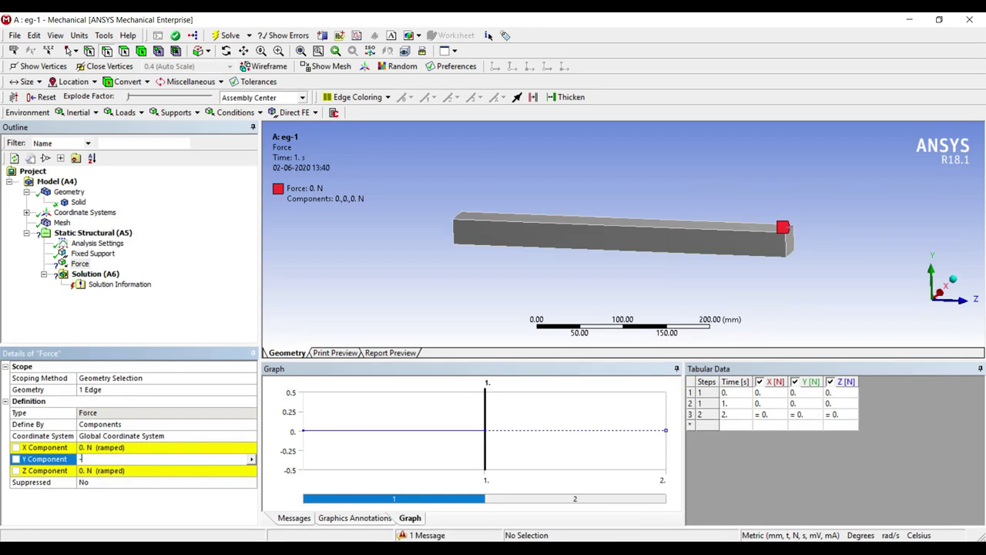
{"action": "type", "text": "7000"}
{"action": "key", "text": "Return"}
- Set the number of steps in the analysis settings to 2 and turn auto time stepping on
{"action": "left_click", "coordinate": [99, 244]}
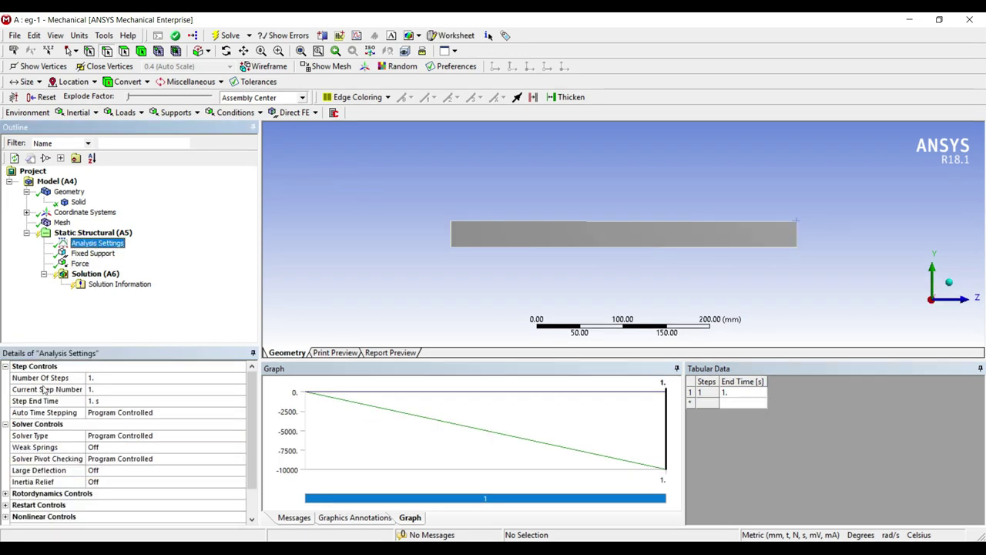
{"action": "left_click", "coordinate": [98, 379]}
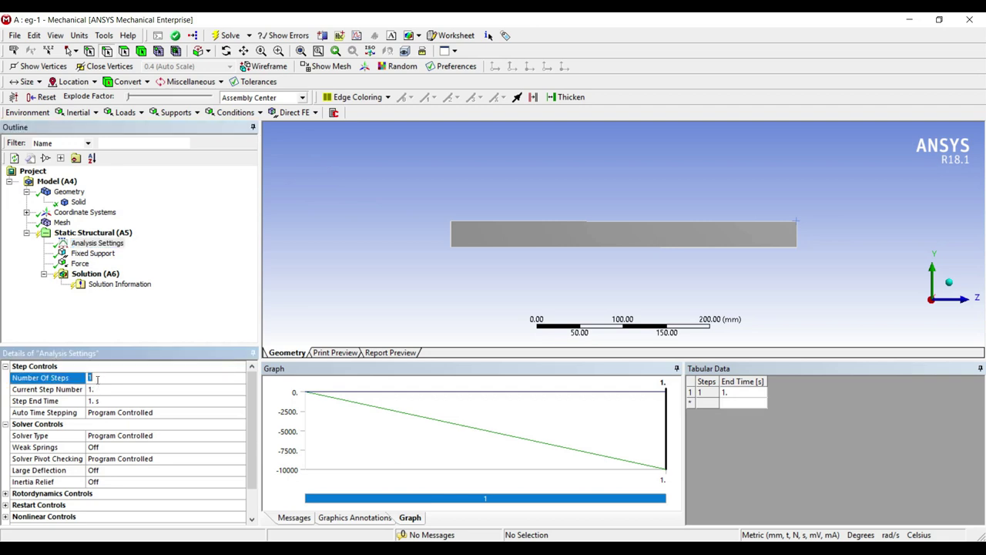
{"action": "type", "text": "2"}
{"action": "key", "text": "Return"}
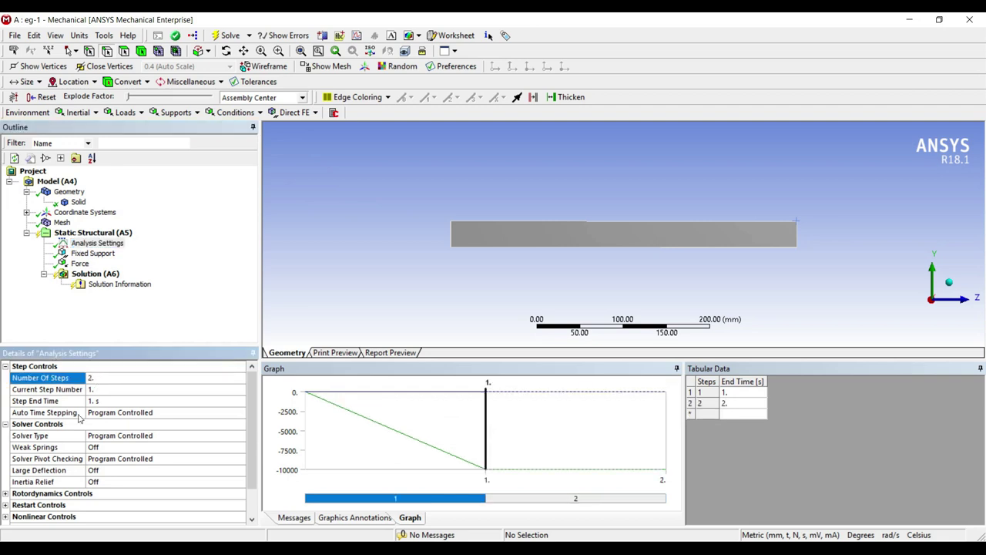
{"action": "left_click", "coordinate": [127, 414]}
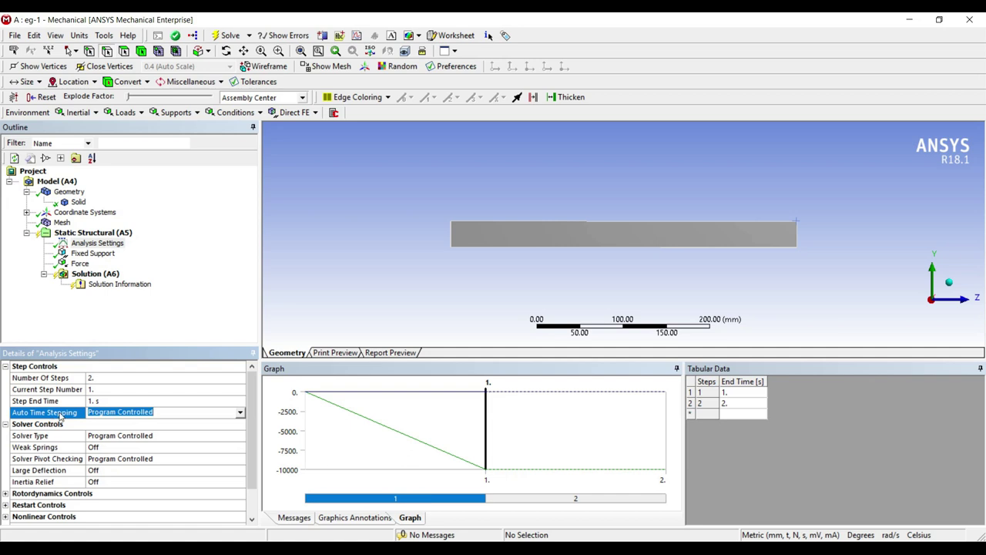
{"action": "left_click", "coordinate": [240, 413]}
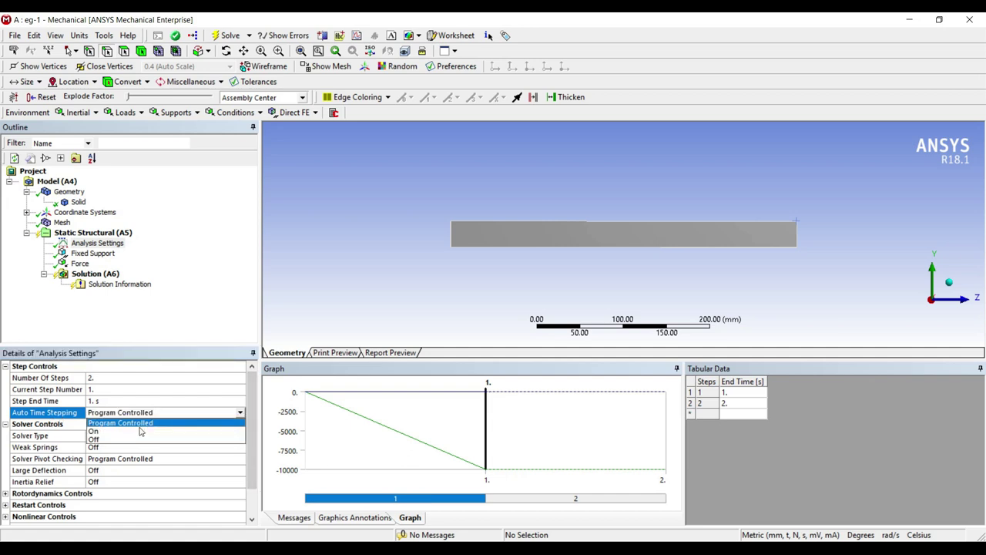
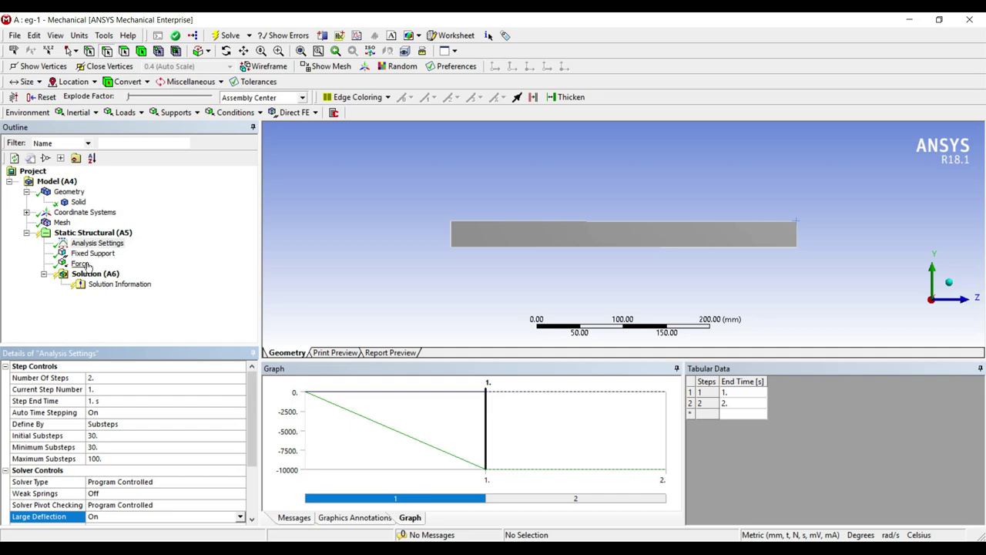
- Set the edge force's Y component to 0 N at the 2 s end time of step 2
{"action": "left_click", "coordinate": [81, 263]}
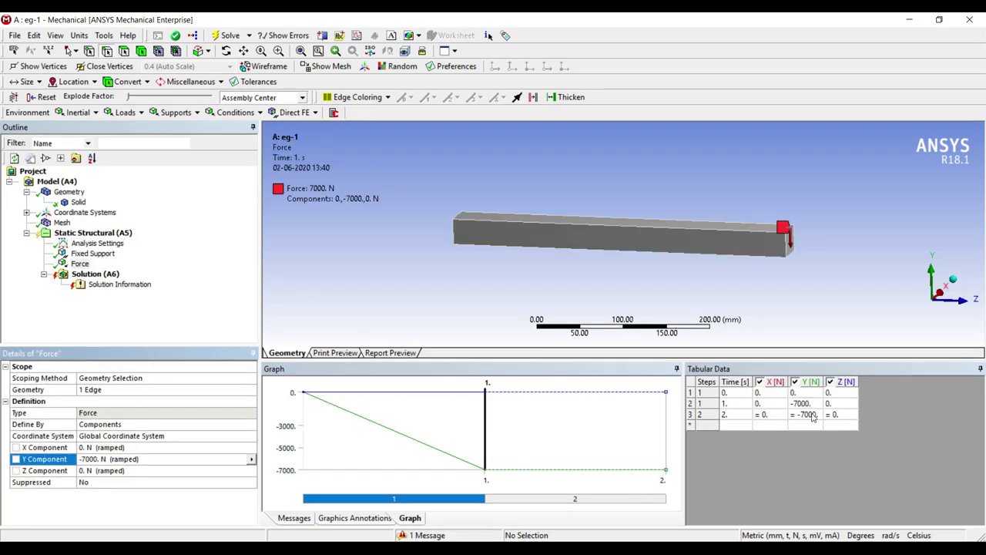
{"action": "left_click", "coordinate": [807, 414]}
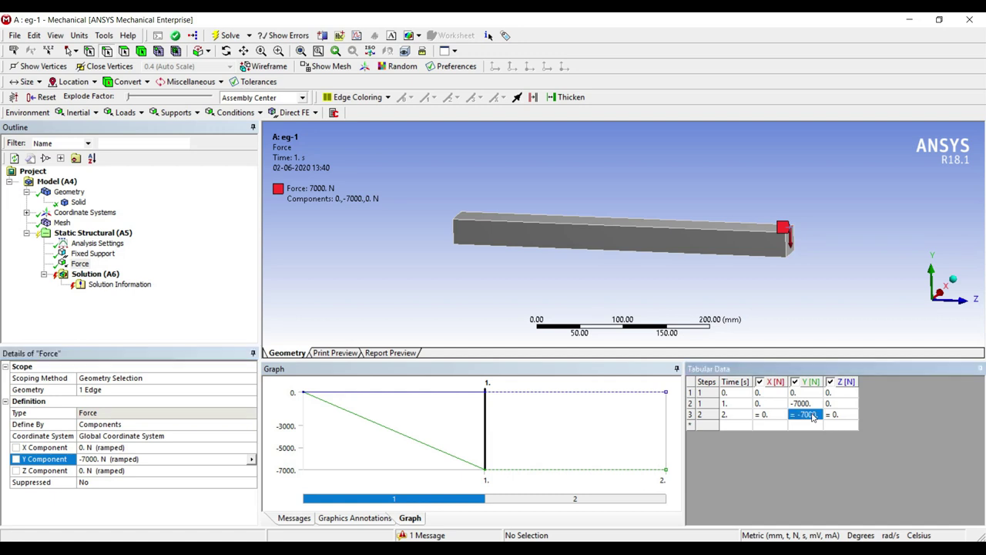
{"action": "type", "text": "0"}
{"action": "key", "text": "Tab"}
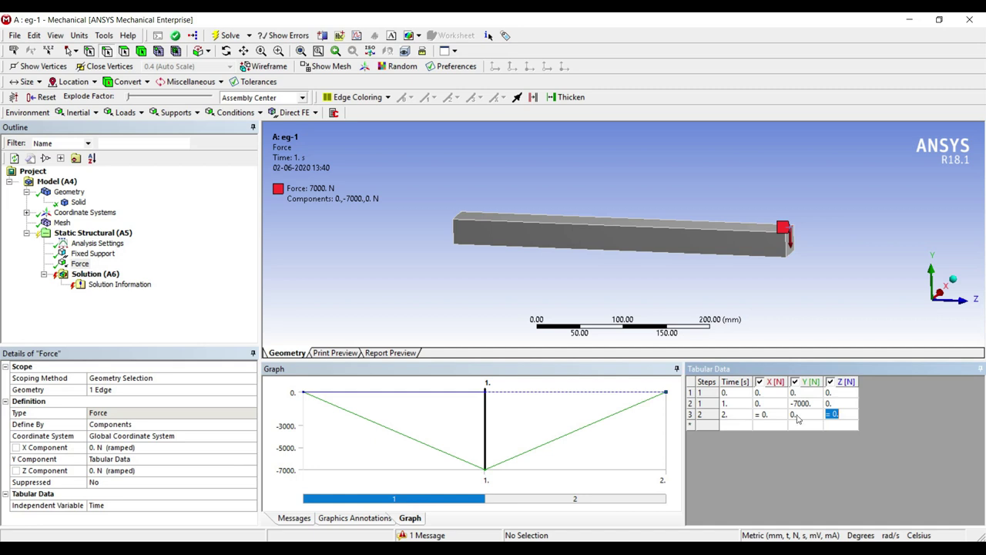
- Solve the static structural analysis and show the Force Convergence output in the solution information
{"action": "left_click", "coordinate": [100, 275]}
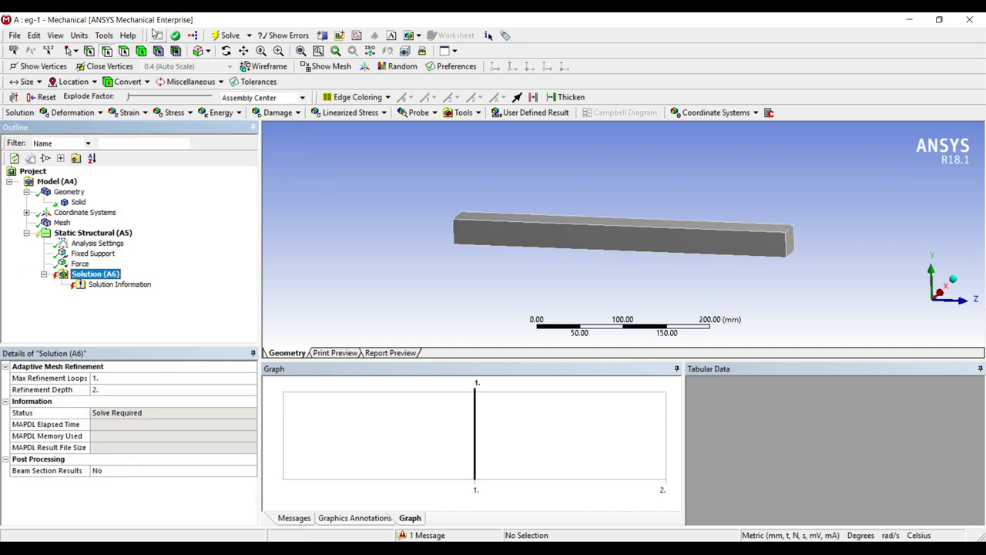
{"action": "left_click", "coordinate": [228, 35]}
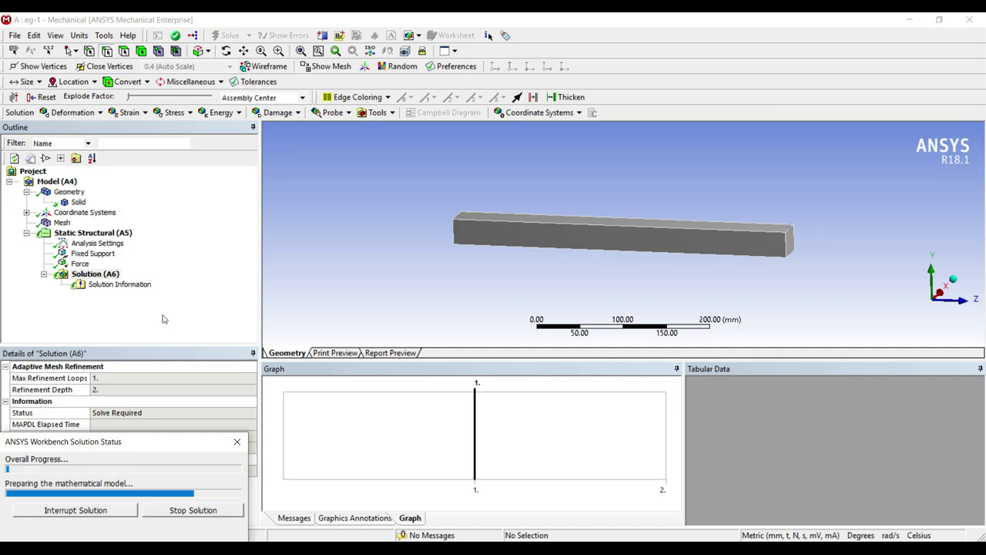
{"action": "left_click", "coordinate": [120, 283]}
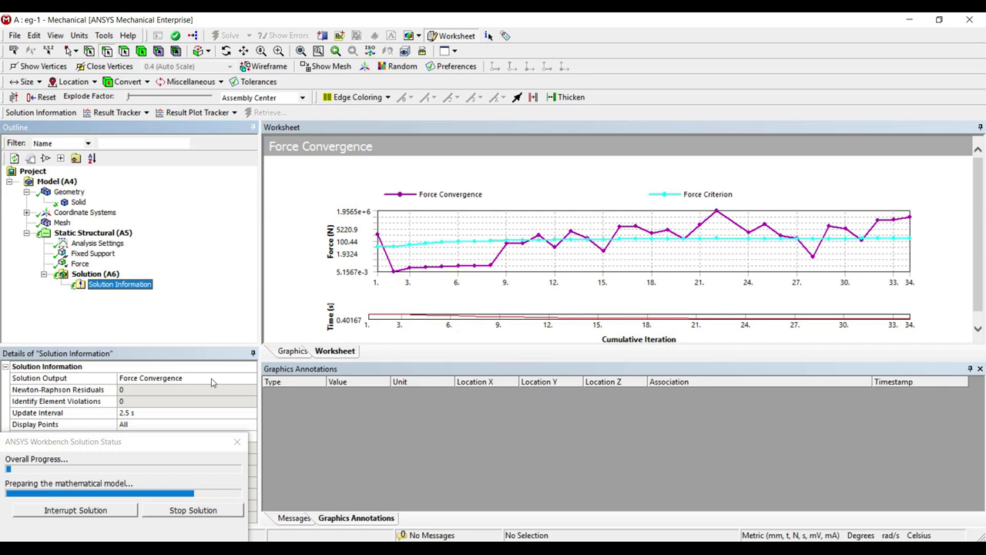
{"action": "left_click", "coordinate": [212, 381]}
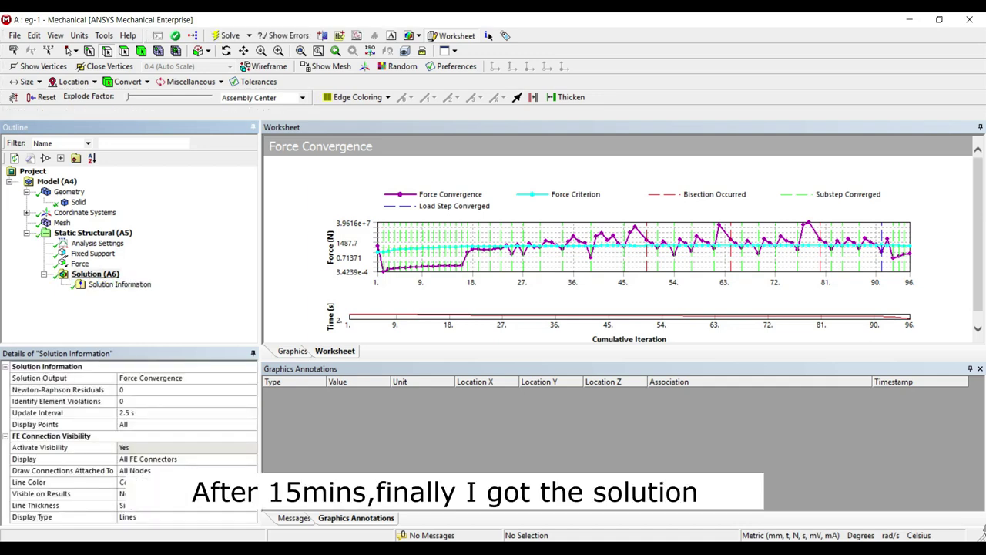
- Add an Equivalent (von-Mises) stress result to the solution
{"action": "left_click", "coordinate": [114, 276]}
{"action": "right_click", "coordinate": [117, 275]}
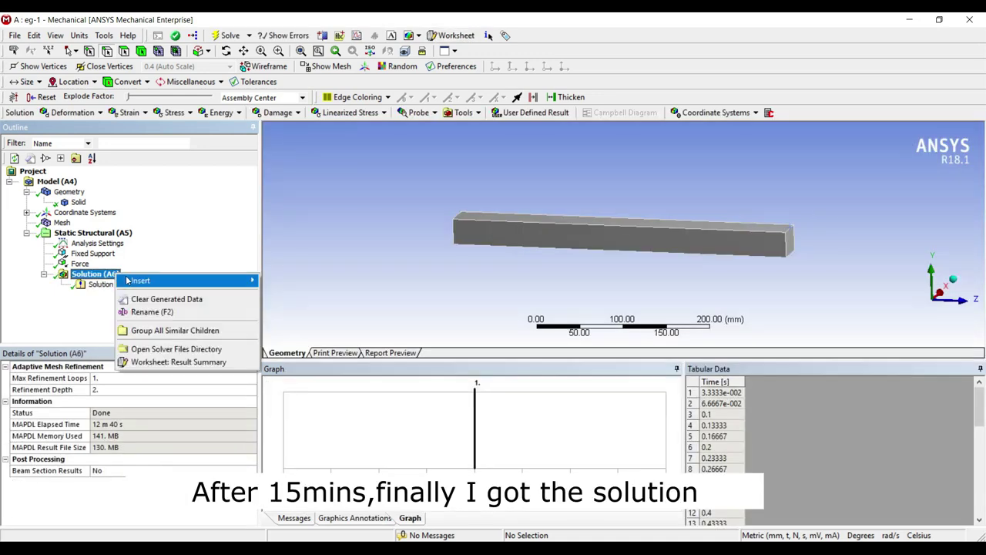
{"action": "mouse_move", "coordinate": [135, 281]}
{"action": "mouse_move", "coordinate": [304, 319]}
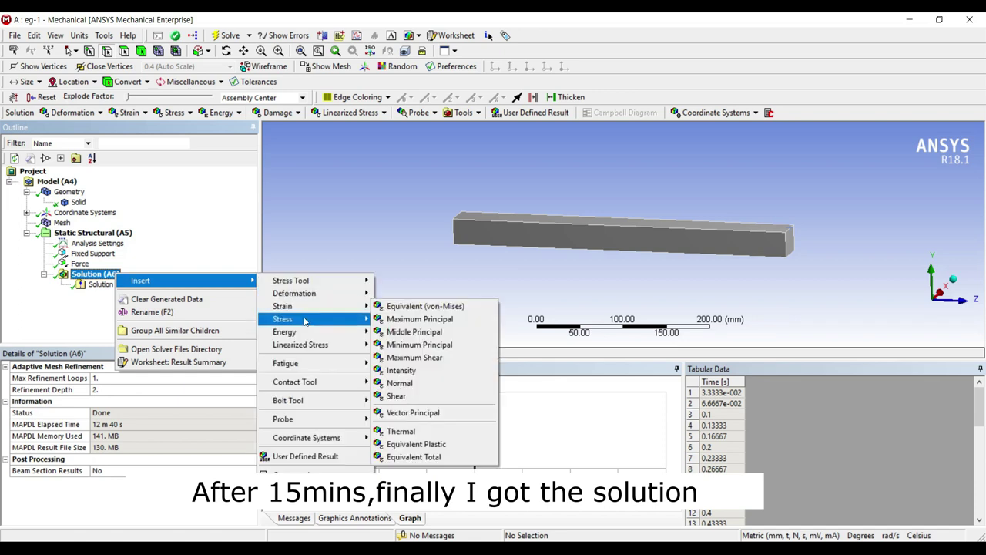
{"action": "key", "text": "Escape"}
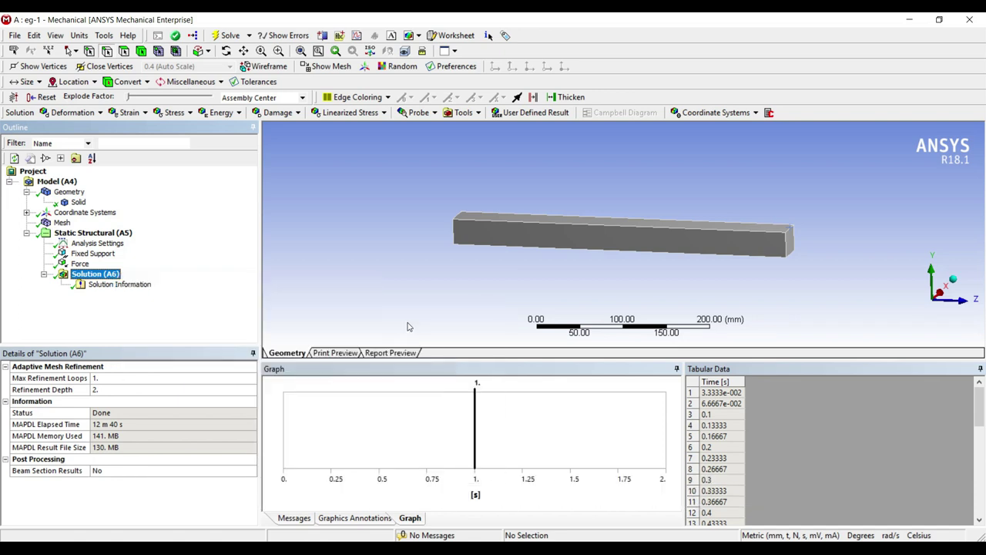
- Add an Equivalent Total strain result to the solution
{"action": "left_click", "coordinate": [112, 276]}
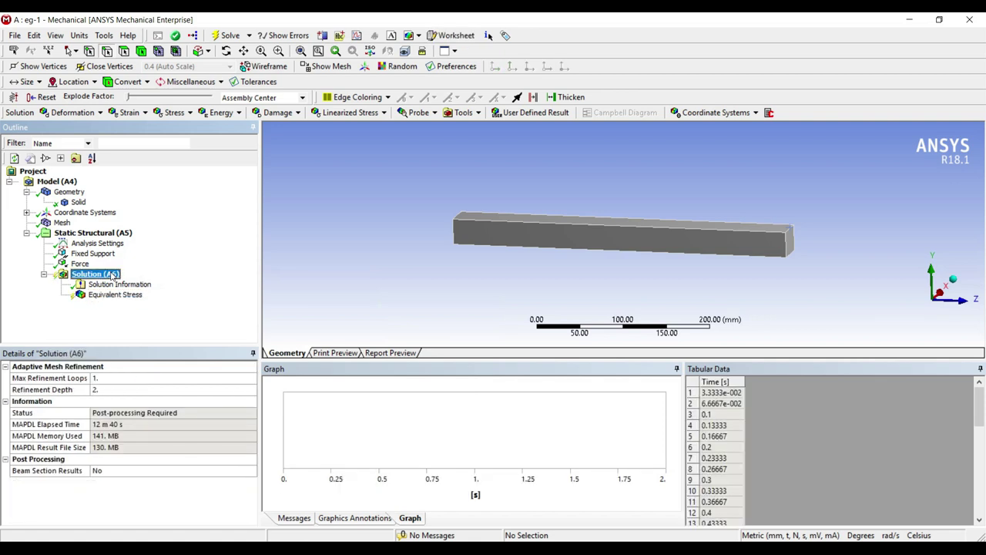
{"action": "right_click", "coordinate": [112, 276]}
{"action": "mouse_move", "coordinate": [154, 280]}
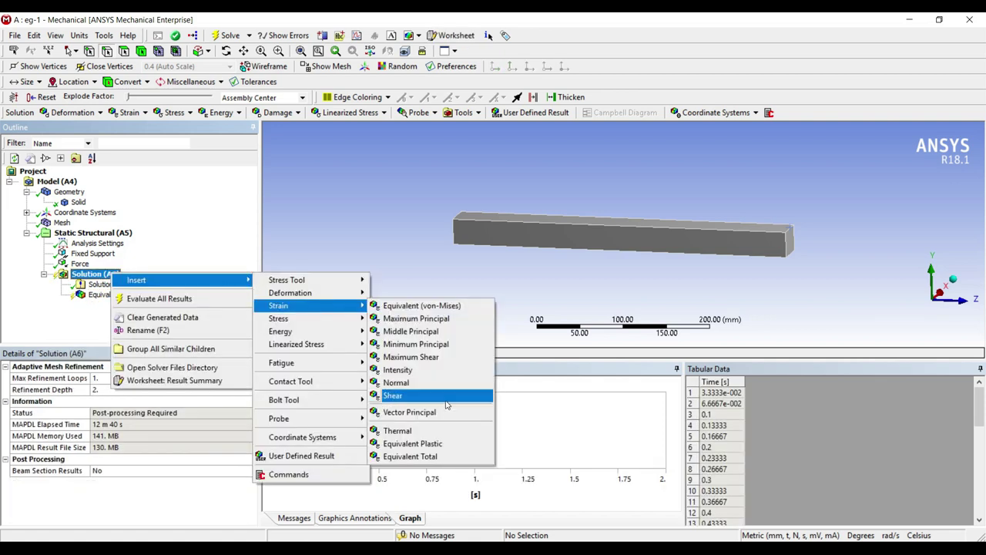
{"action": "left_click", "coordinate": [447, 456]}
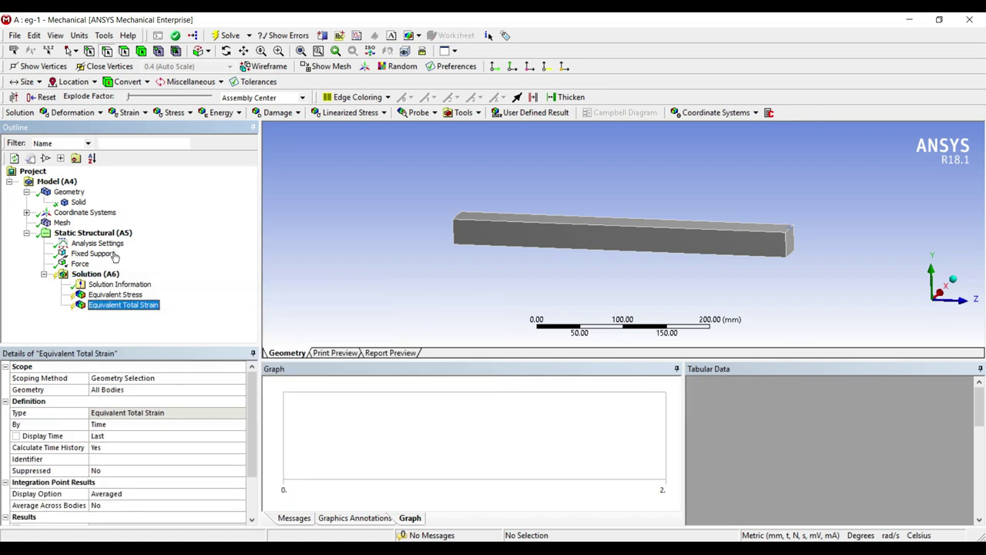
- Add a Total Deformation result to the solution and evaluate all results
{"action": "right_click", "coordinate": [106, 275]}
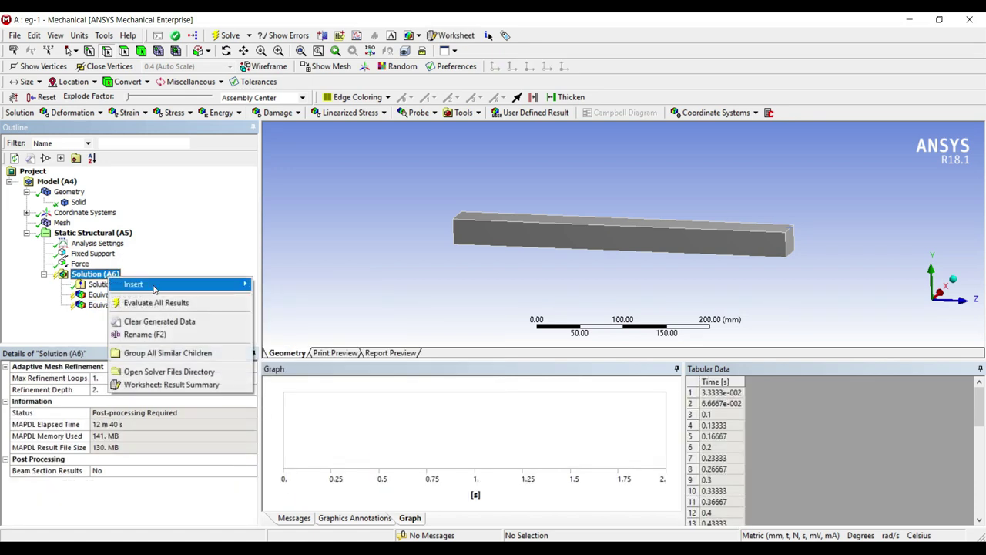
{"action": "mouse_move", "coordinate": [185, 284]}
{"action": "mouse_move", "coordinate": [316, 300]}
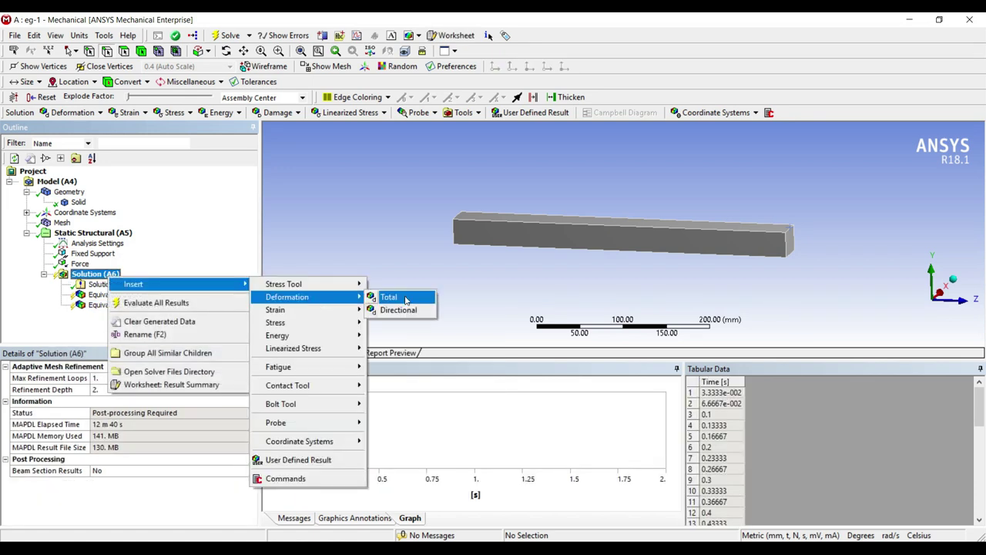
{"action": "left_click", "coordinate": [406, 299]}
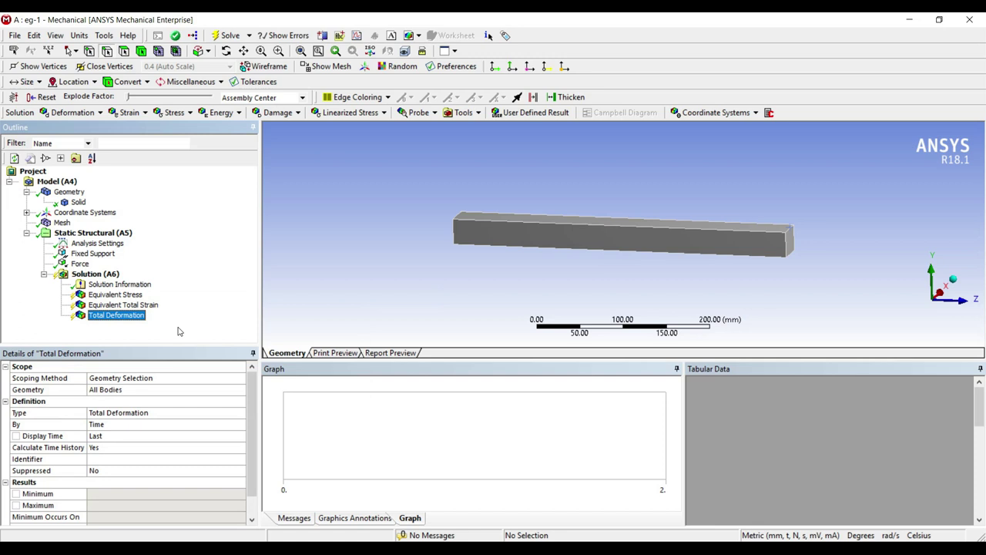
{"action": "left_click", "coordinate": [95, 273]}
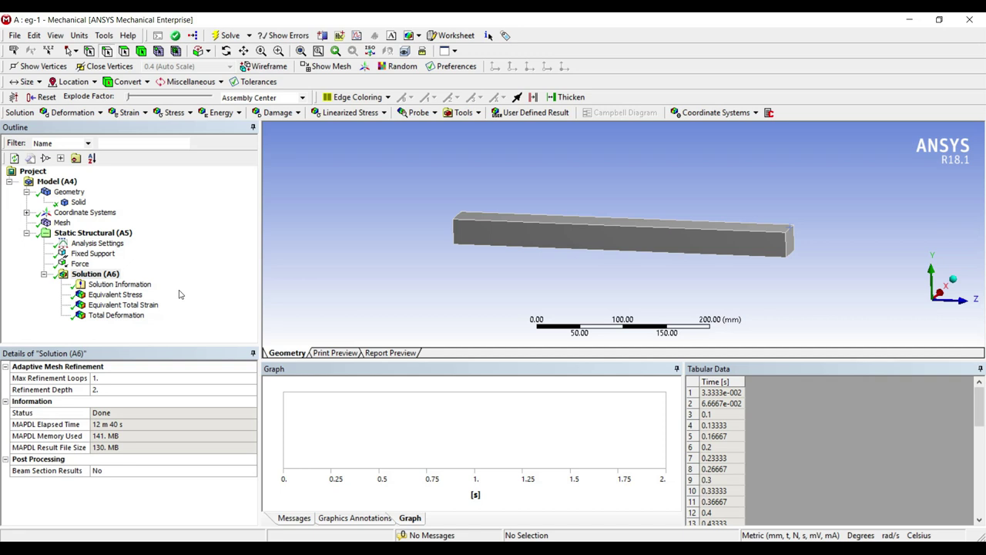
- Display the Equivalent Stress result with its maximum and minimum labels, and play and pause its animation
{"action": "left_click", "coordinate": [121, 297]}
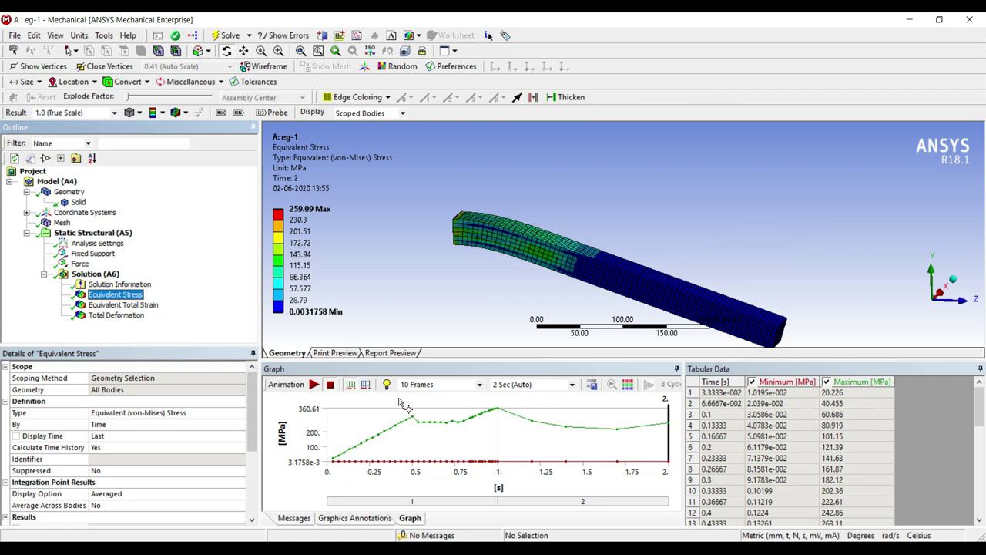
{"action": "middle_click_drag", "start_coordinate": [593, 290], "coordinate": [580, 296]}
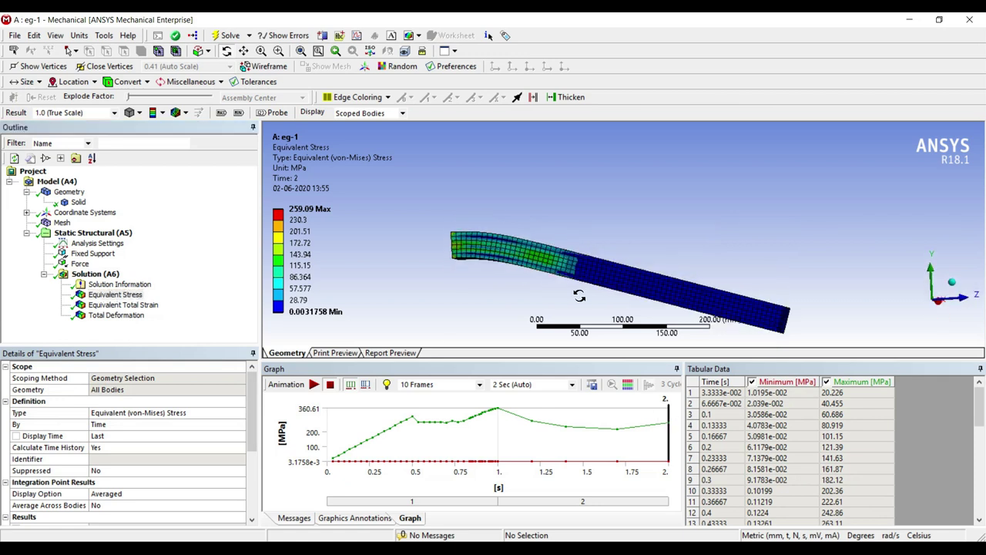
{"action": "left_click", "coordinate": [313, 384]}
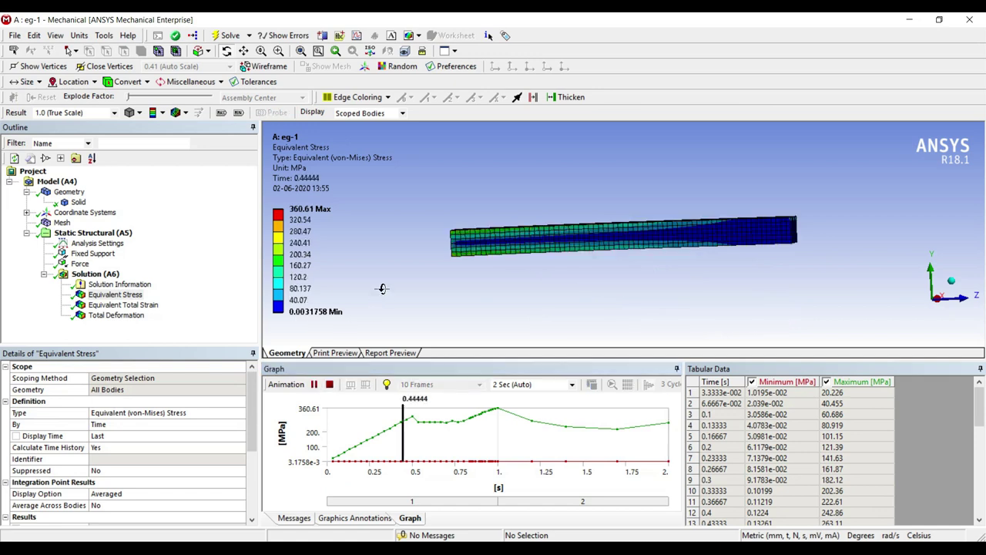
{"action": "left_click", "coordinate": [313, 385]}
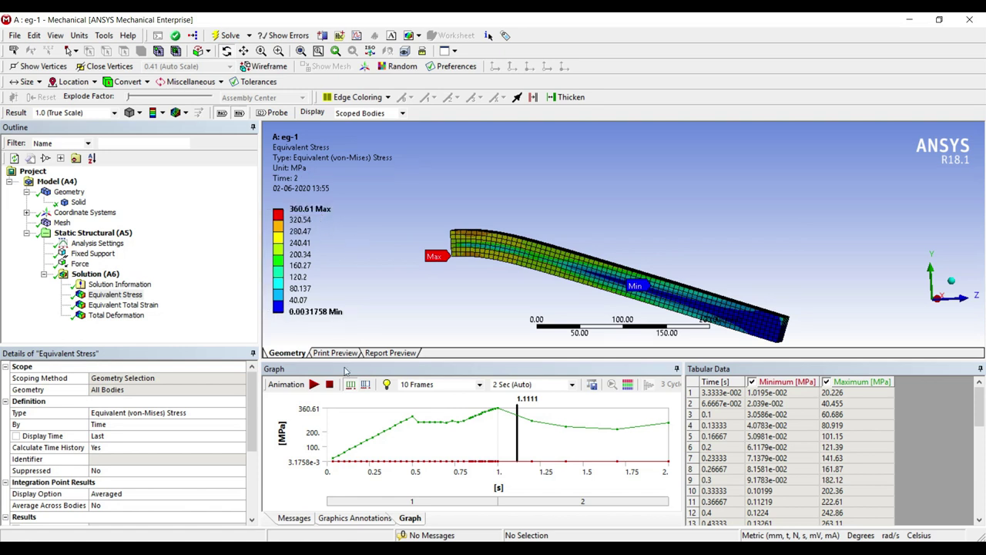
- Switch to Workbench and check the yield strength of Structural Steel NL in the Engineering Data
{"action": "key", "text": "alt+Tab"}
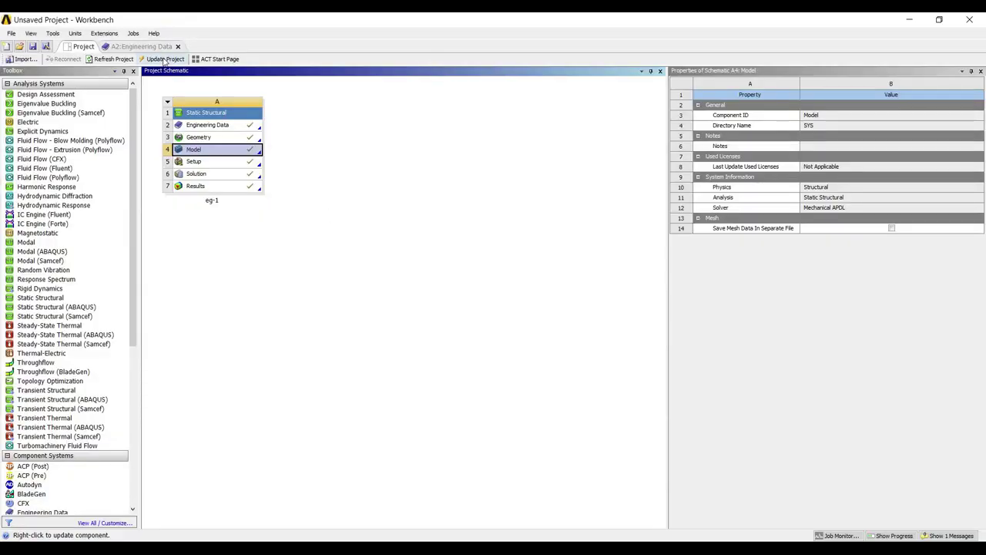
{"action": "left_click", "coordinate": [141, 46]}
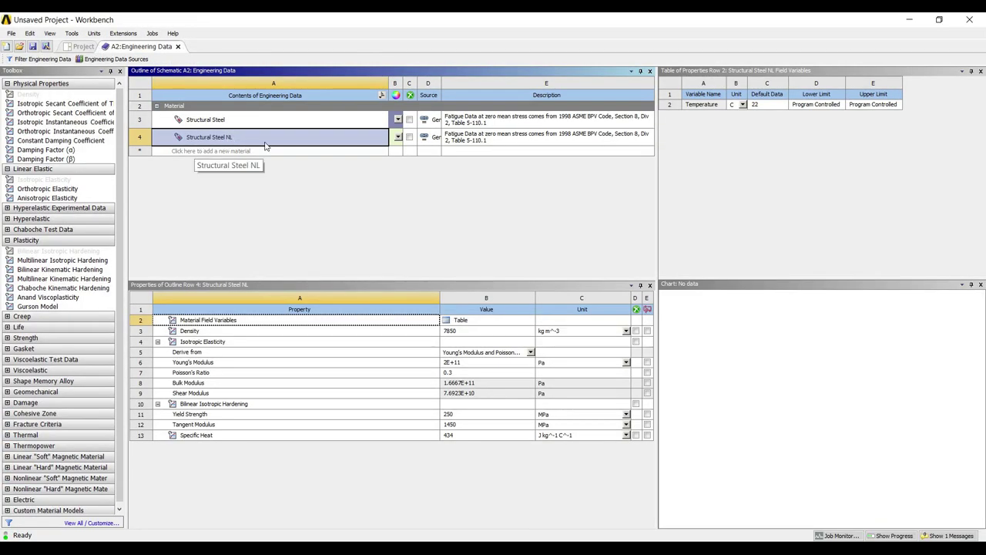
{"action": "left_click", "coordinate": [464, 417]}
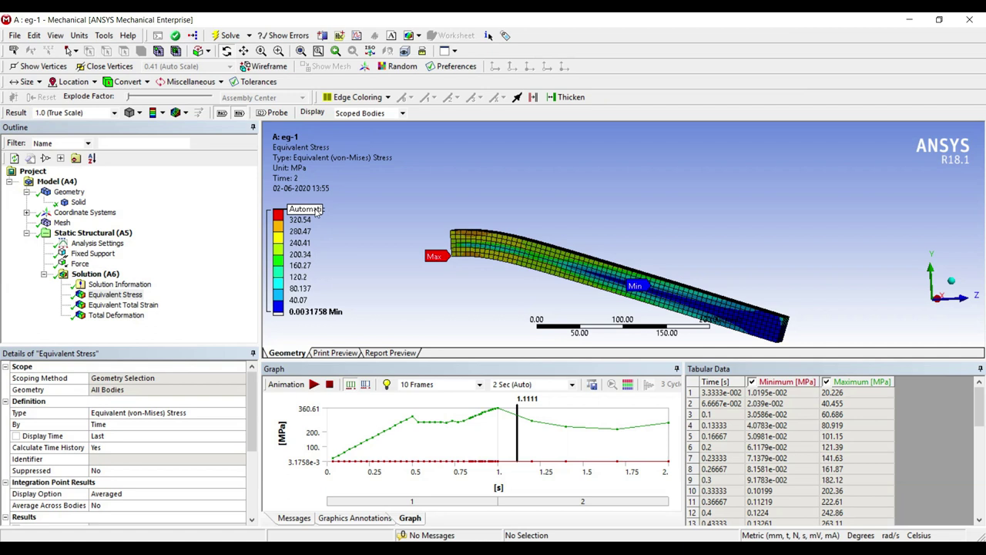
- Return to Mechanical and play the Equivalent Stress animation with 30 frames
{"action": "left_click", "coordinate": [479, 384]}
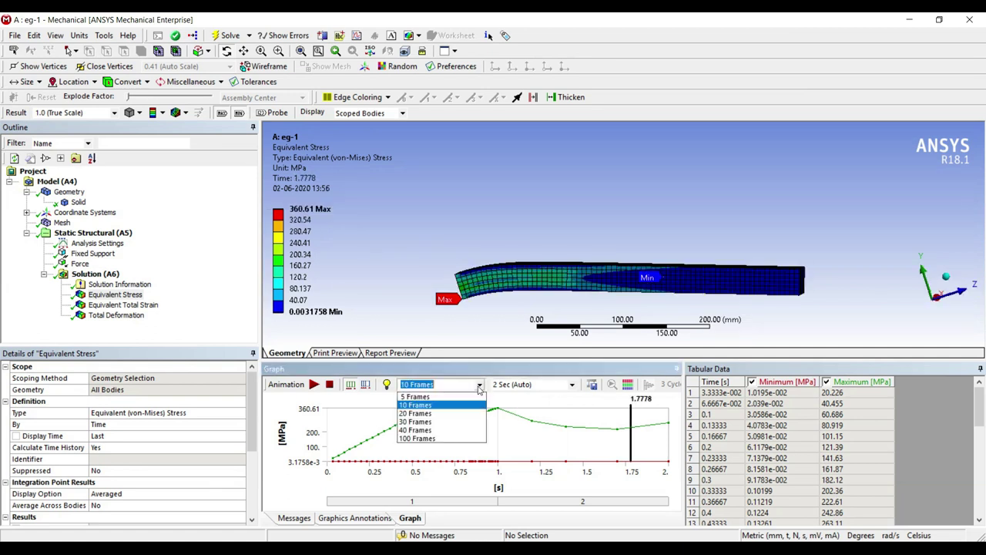
{"action": "left_click", "coordinate": [454, 422]}
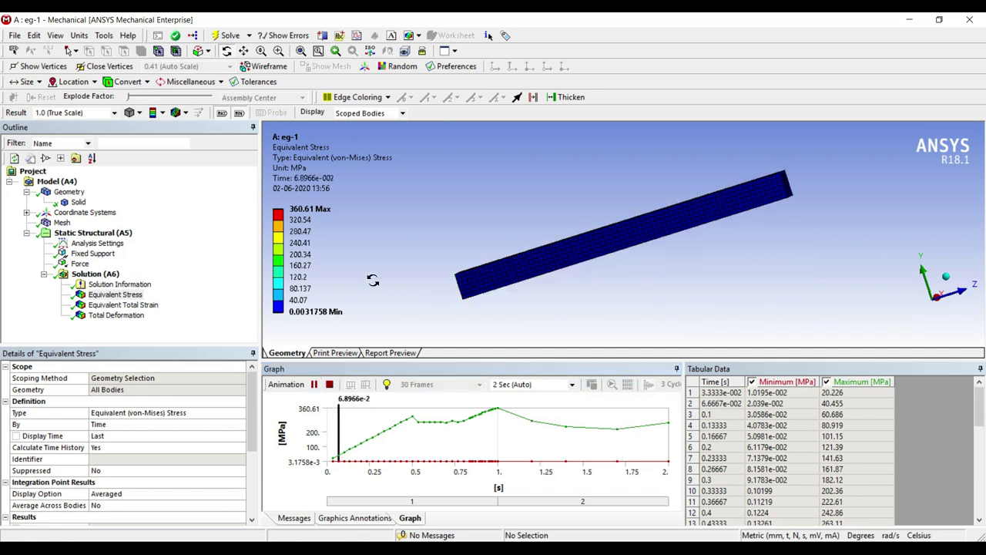
{"action": "left_click", "coordinate": [313, 385]}
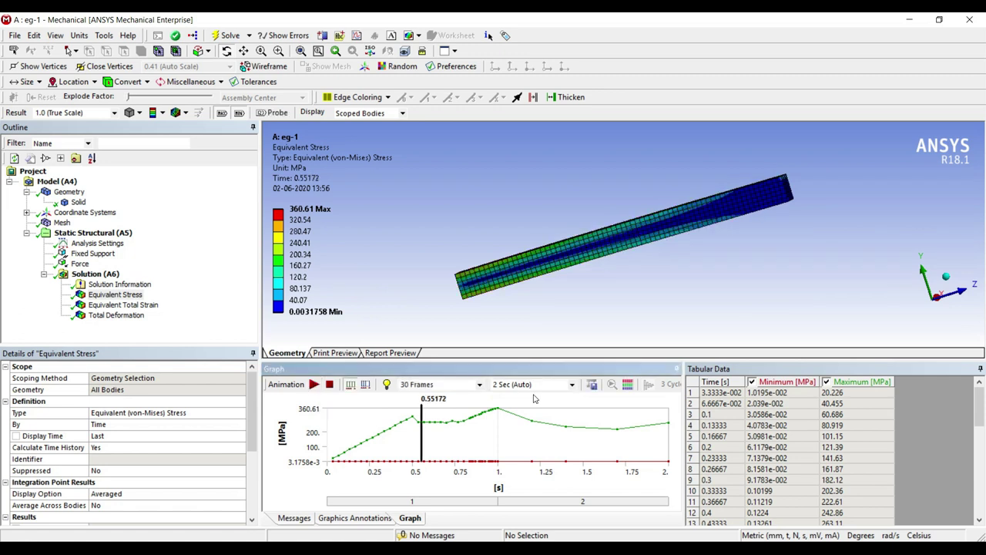
- Set the Equivalent Stress animation to 100 frames over 10 seconds and play it
{"action": "left_click", "coordinate": [571, 384]}
{"action": "left_click", "coordinate": [532, 429]}
{"action": "left_click", "coordinate": [479, 387]}
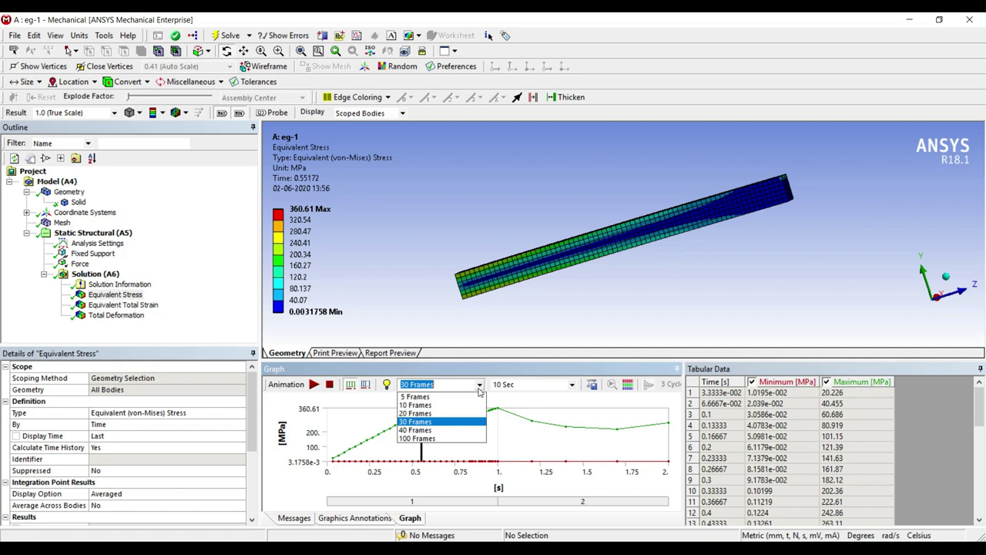
{"action": "left_click", "coordinate": [417, 438]}
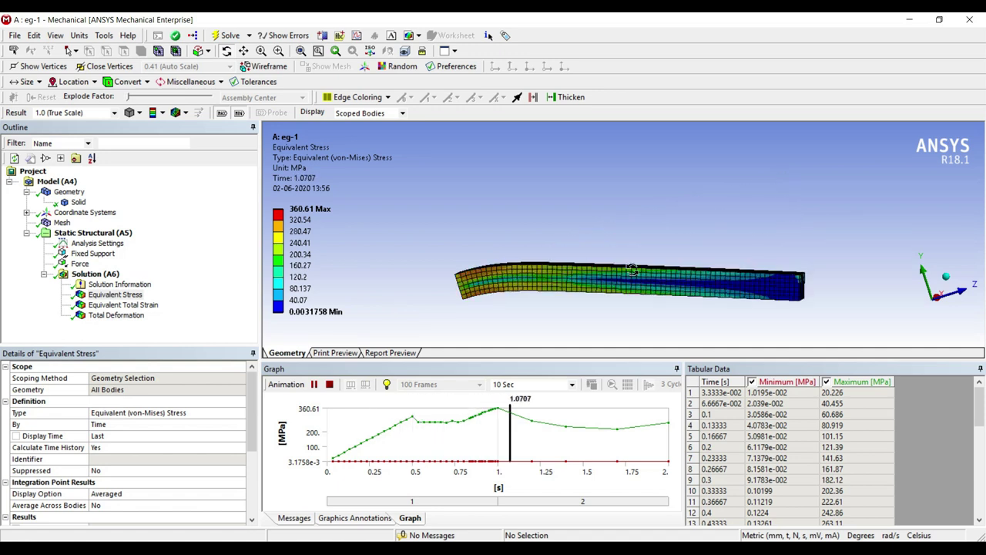
{"action": "left_click", "coordinate": [315, 385]}
{"action": "left_click", "coordinate": [569, 345]}
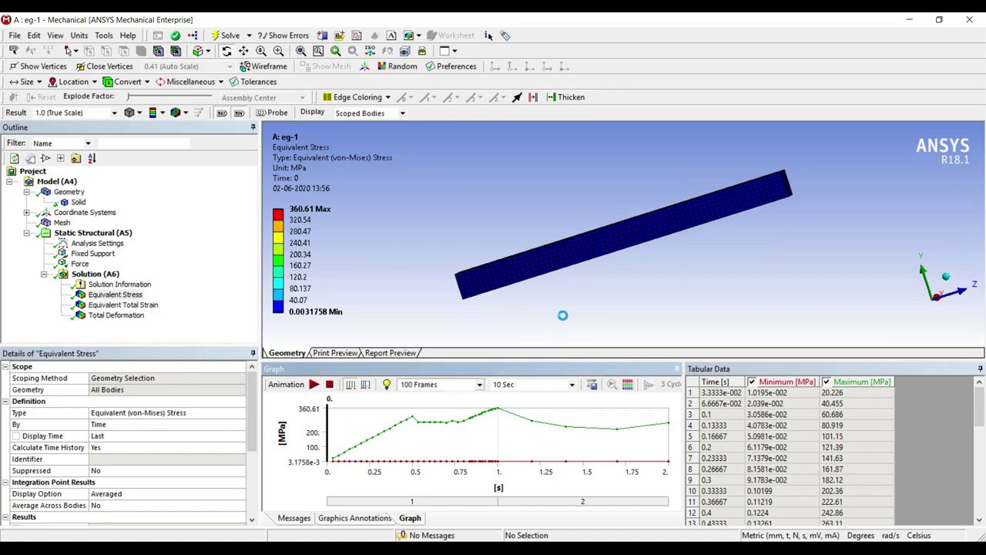
- Display the Equivalent Total Strain result and play and pause its animation
{"action": "left_click", "coordinate": [123, 304]}
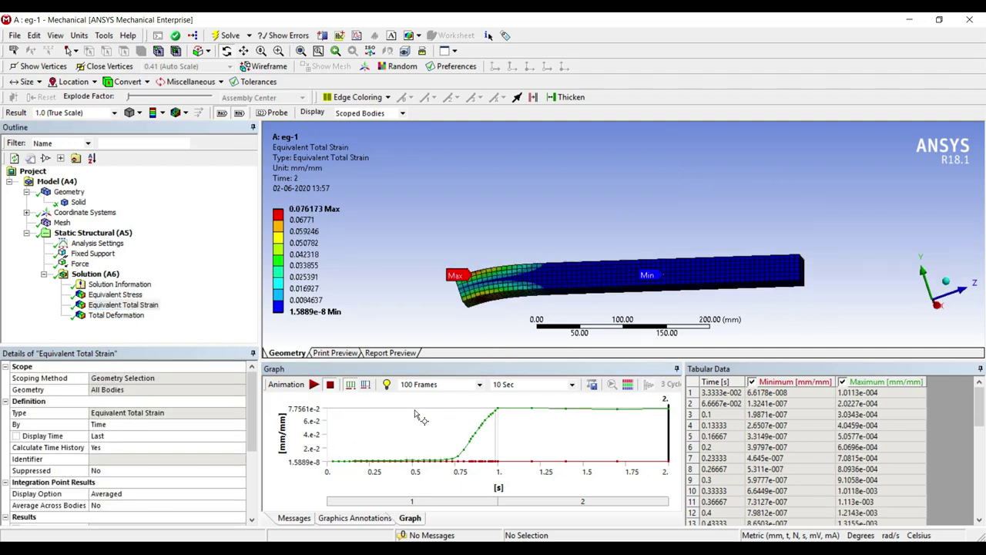
{"action": "left_click", "coordinate": [315, 384]}
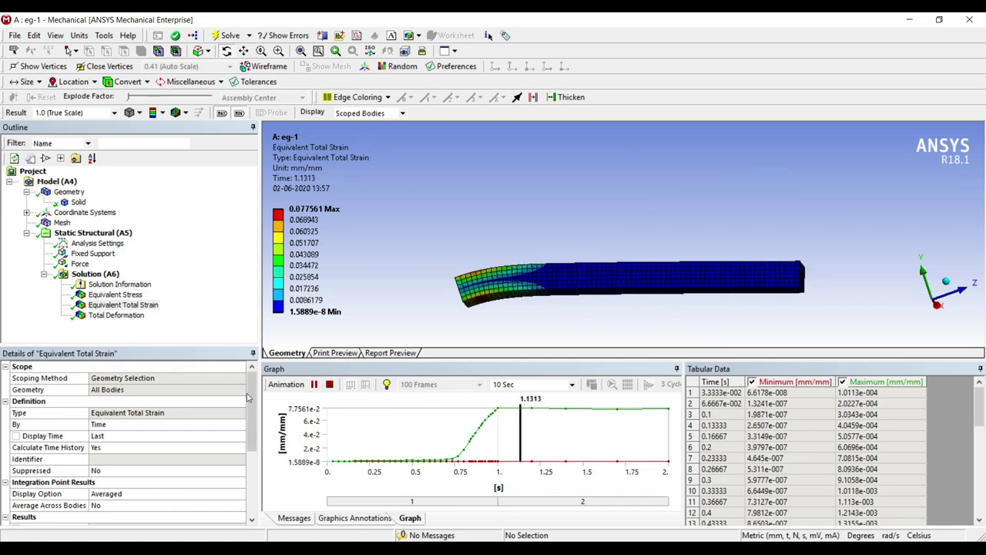
{"action": "left_click", "coordinate": [314, 383]}
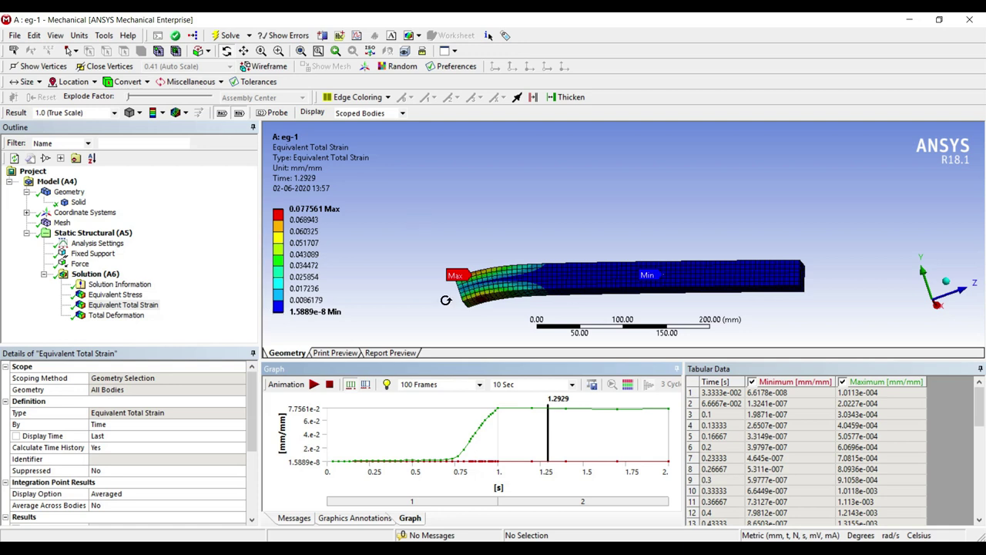
- Display the Total Deformation result and play and pause its animation
{"action": "middle_click_drag", "start_coordinate": [598, 284], "coordinate": [608, 308]}
{"action": "left_click", "coordinate": [123, 316]}
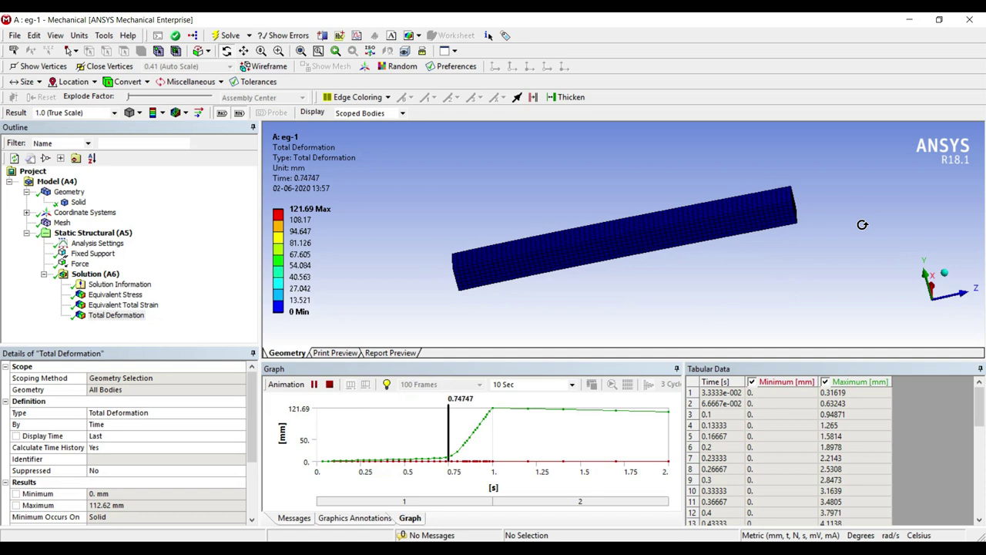
{"action": "left_click", "coordinate": [314, 385]}
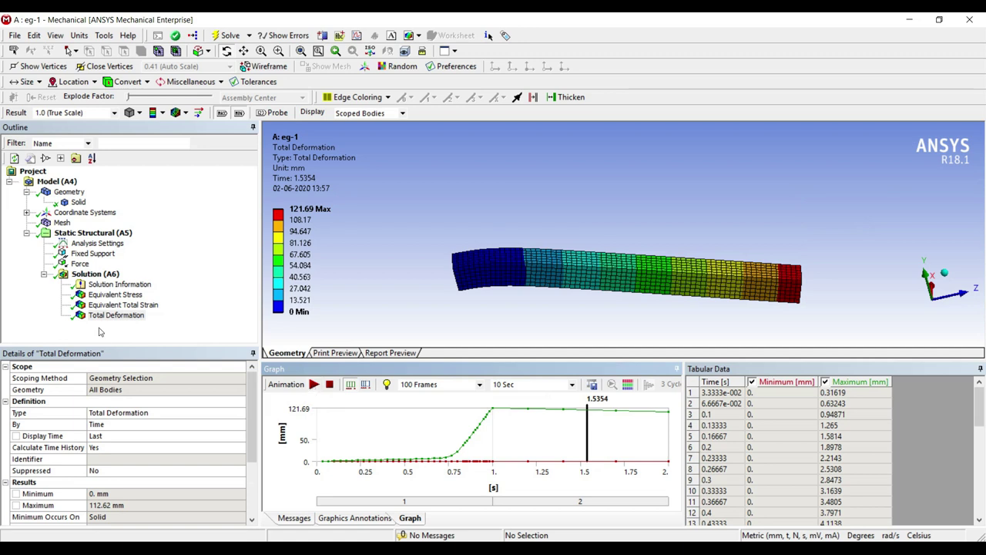
- Add a second Equivalent (von-Mises) Stress result to the Solution
{"action": "left_click", "coordinate": [104, 339]}
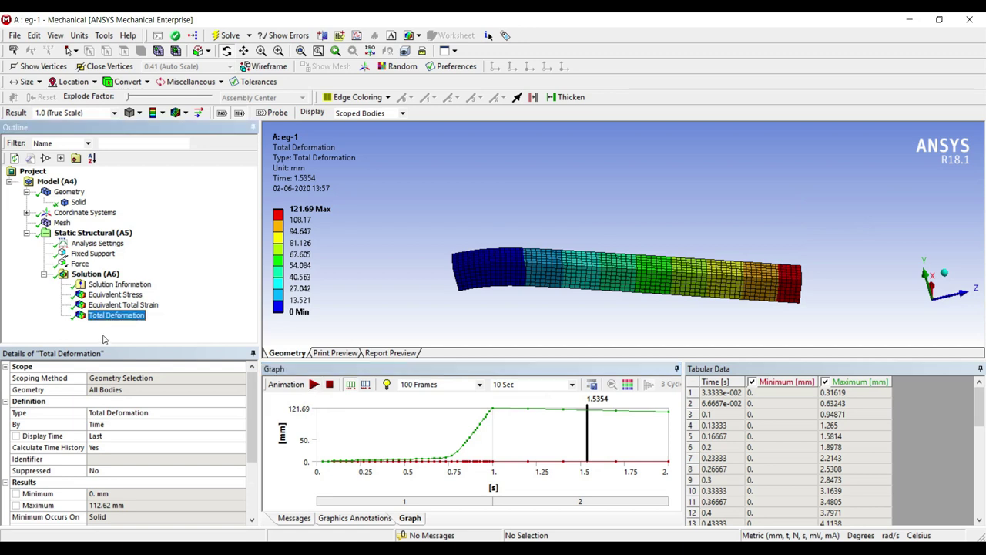
{"action": "right_click", "coordinate": [105, 277]}
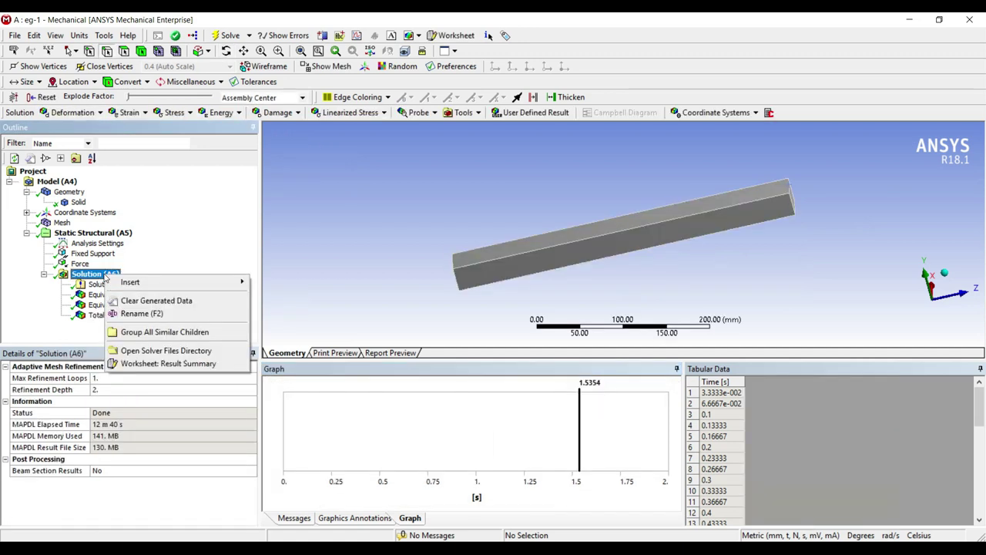
{"action": "mouse_move", "coordinate": [147, 283]}
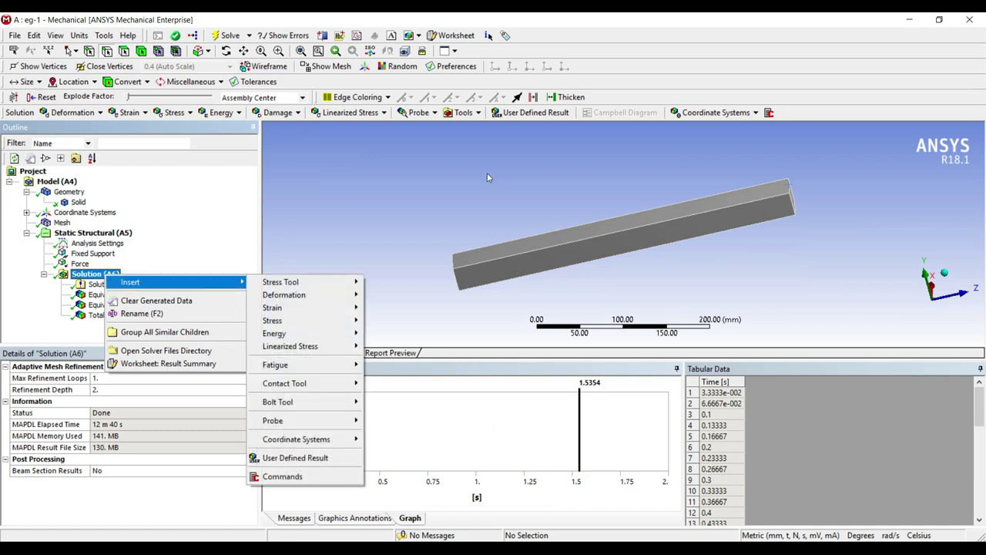
{"action": "mouse_move", "coordinate": [308, 320]}
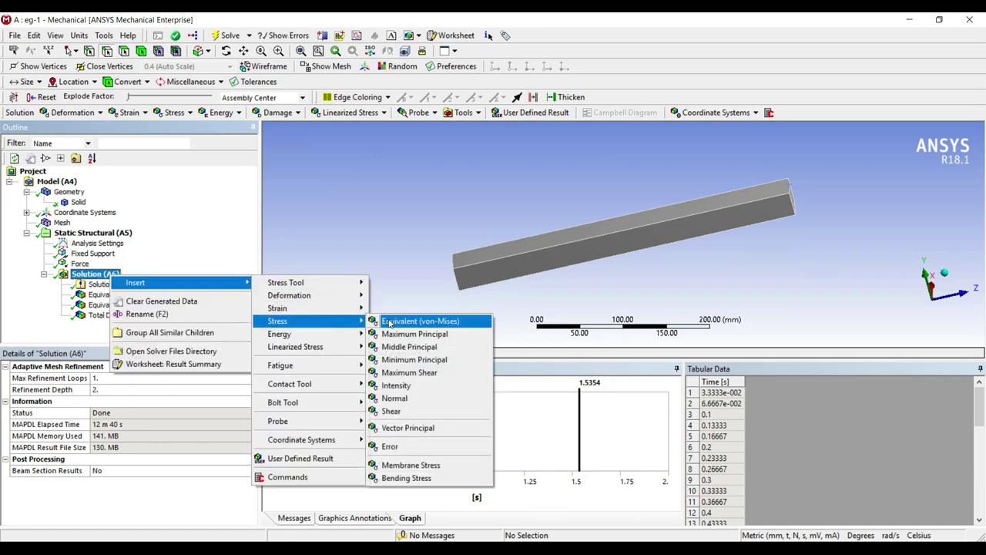
{"action": "left_click", "coordinate": [390, 322]}
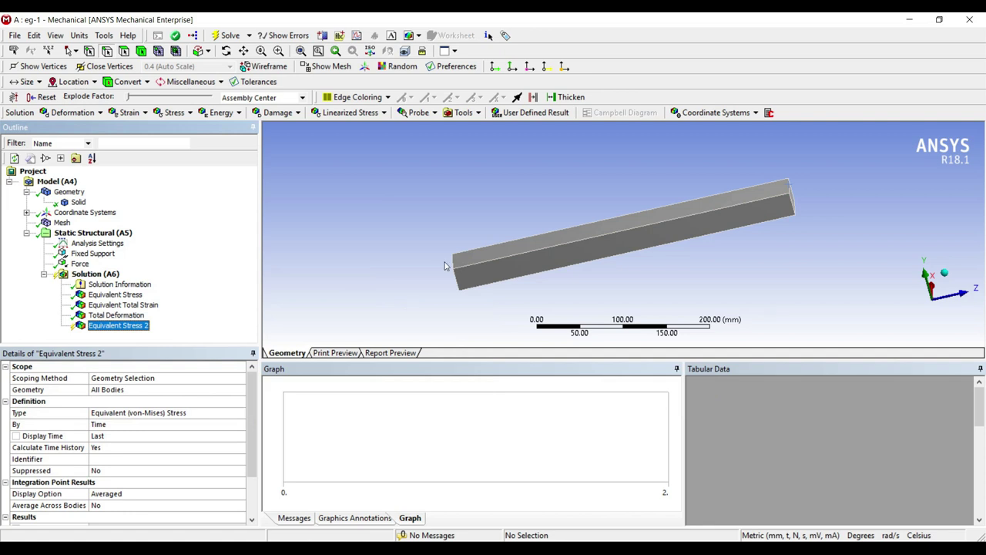
- Select a mesh node on the beam's upper face near the fixed end and insert an Equivalent Total strain result scoped to it
{"action": "middle_click_drag", "start_coordinate": [483, 260], "coordinate": [479, 250]}
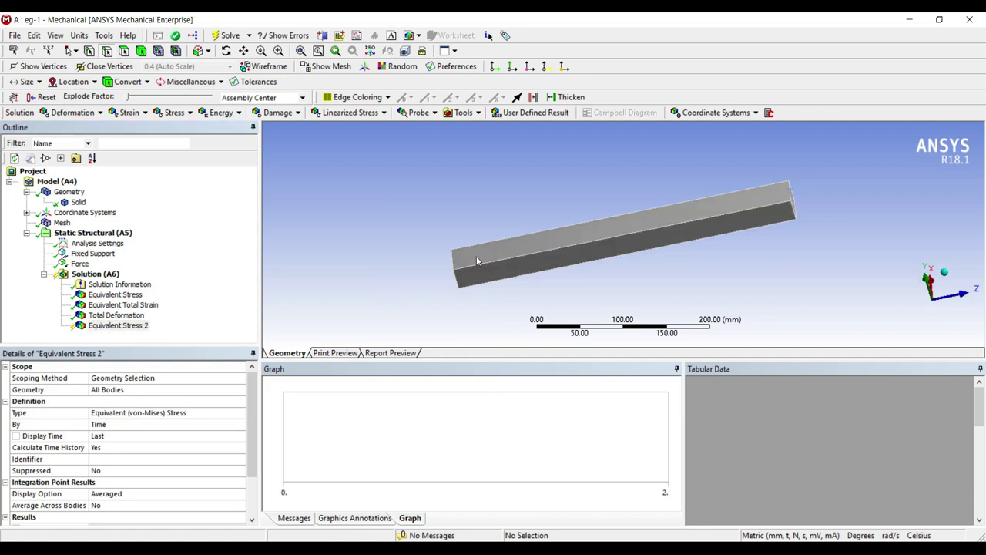
{"action": "left_click", "coordinate": [159, 50]}
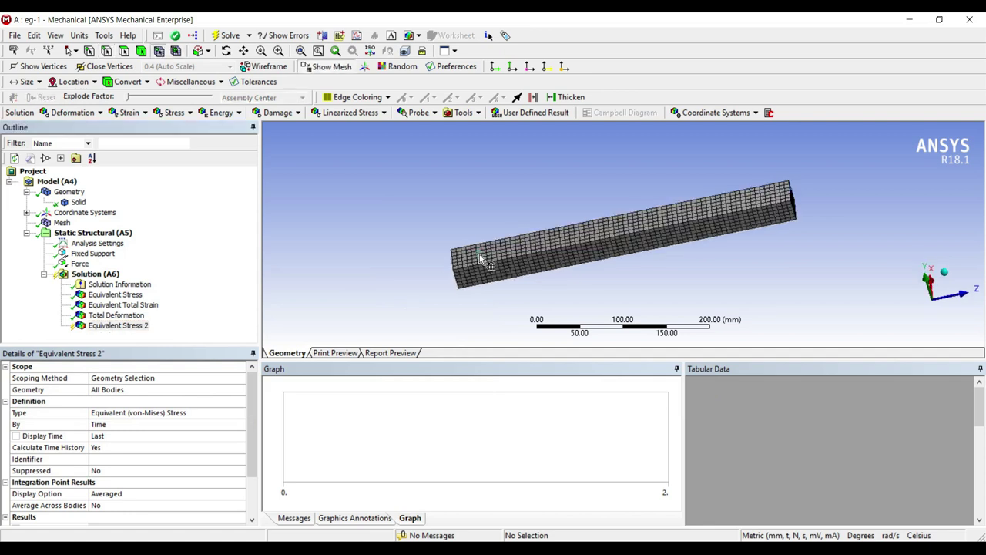
{"action": "left_click", "coordinate": [486, 261]}
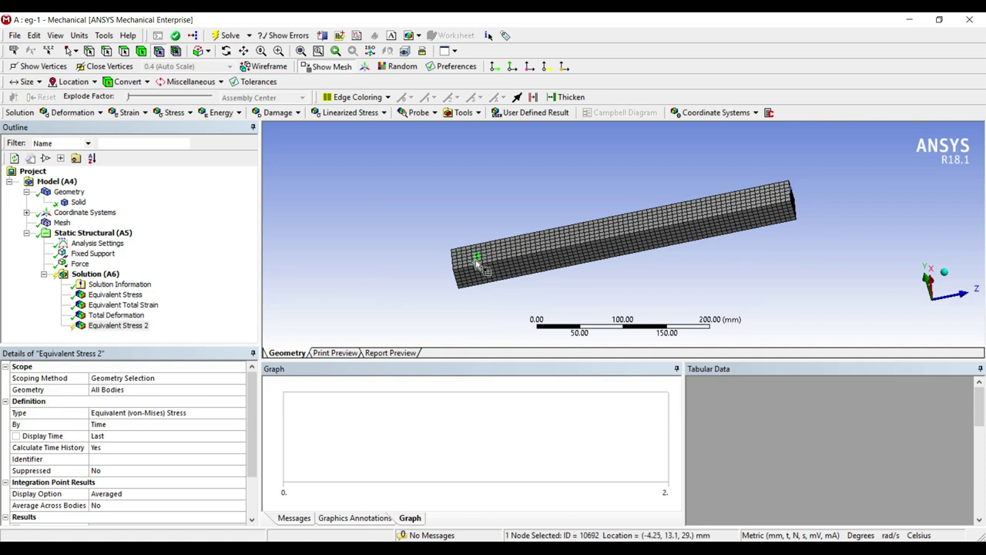
{"action": "right_click", "coordinate": [477, 259]}
{"action": "mouse_move", "coordinate": [532, 265]}
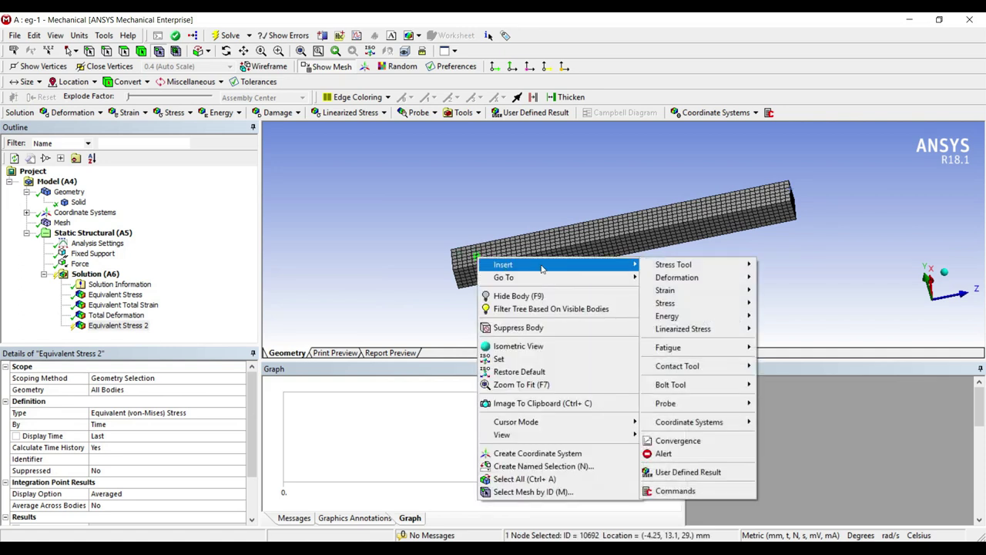
{"action": "mouse_move", "coordinate": [684, 290]}
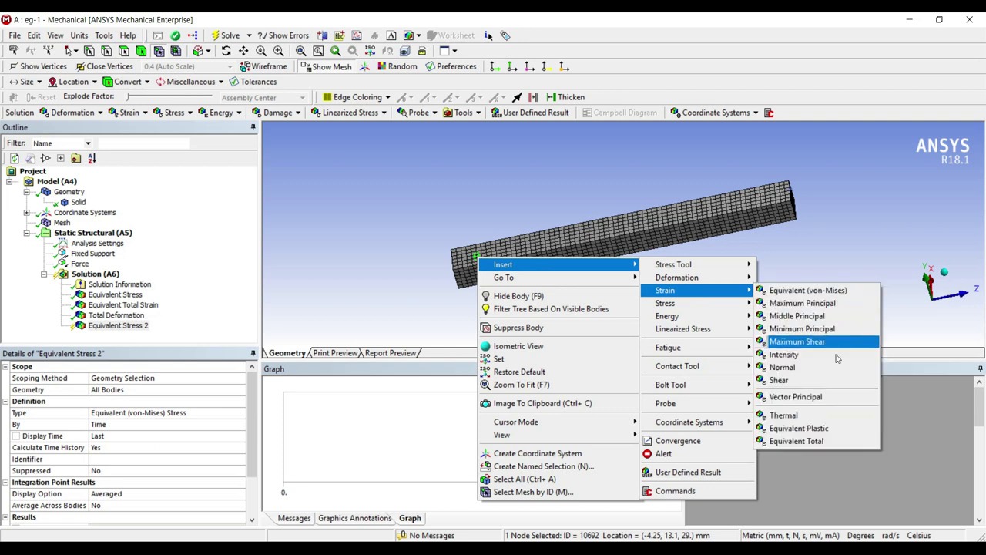
{"action": "left_click", "coordinate": [828, 441]}
- Solve to evaluate the new results and display Equivalent Stress 2 and Equivalent Total Strain 2
{"action": "left_click", "coordinate": [96, 274]}
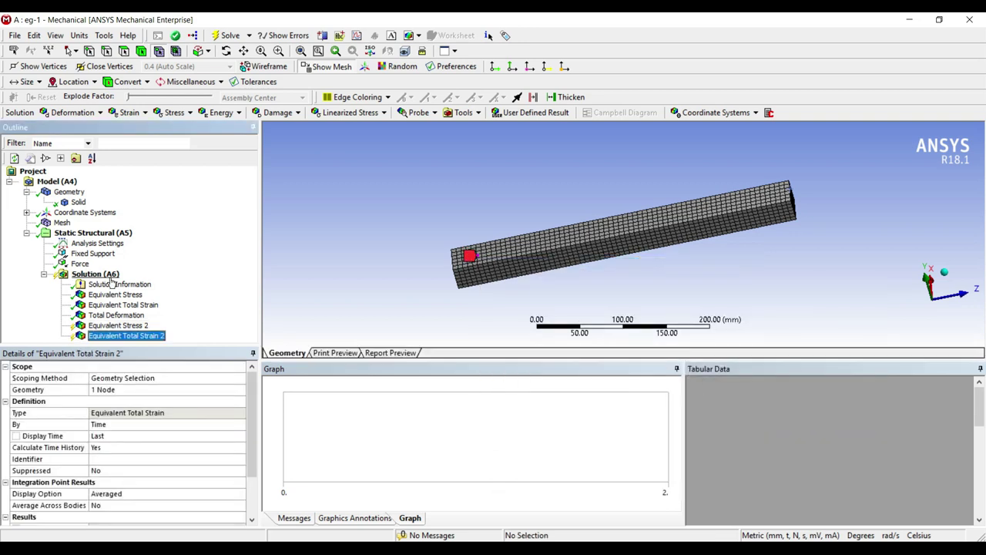
{"action": "left_click", "coordinate": [228, 37]}
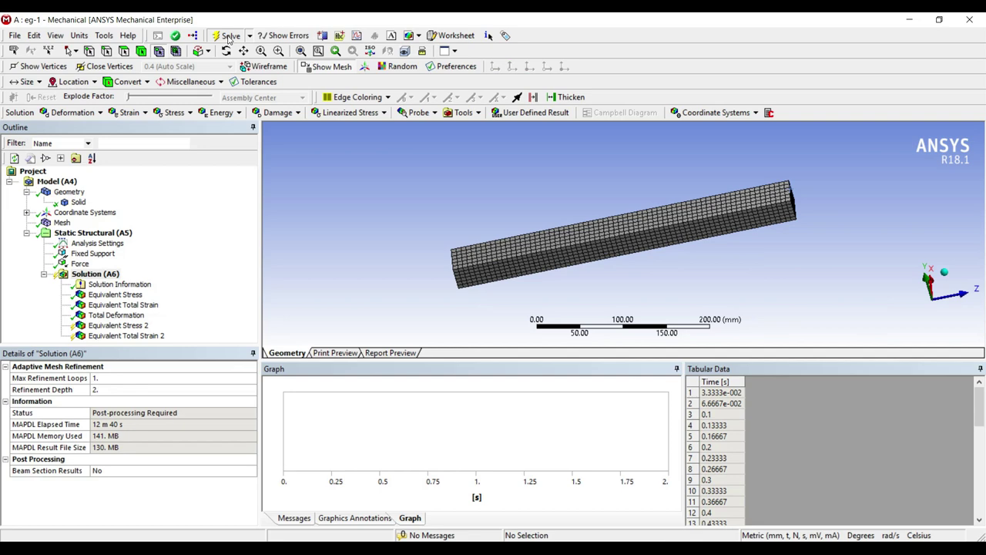
{"action": "left_click", "coordinate": [117, 327]}
{"action": "left_click", "coordinate": [123, 336]}
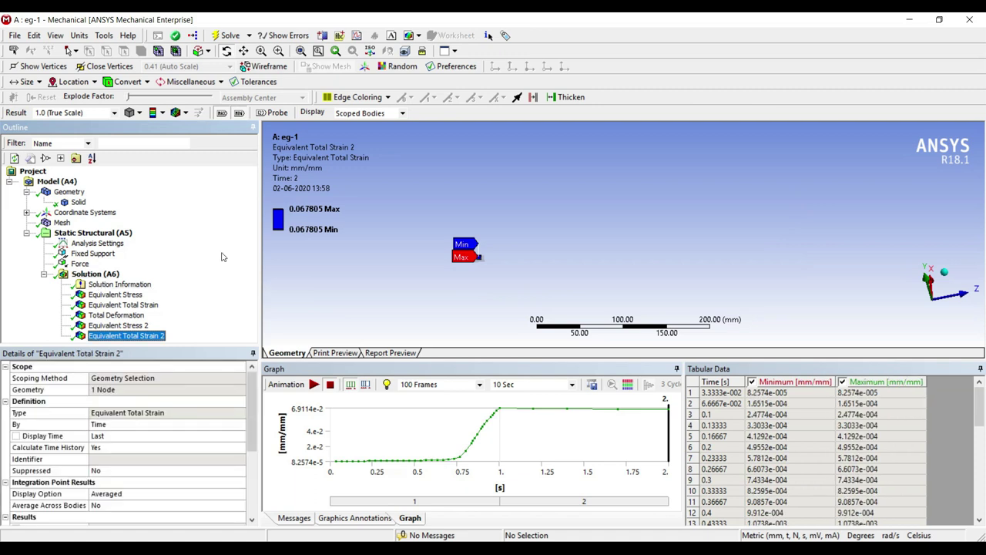
- Insert a new chart and set its outline selection to the Force load and the Total Deformation result
{"action": "left_click", "coordinate": [358, 36]}
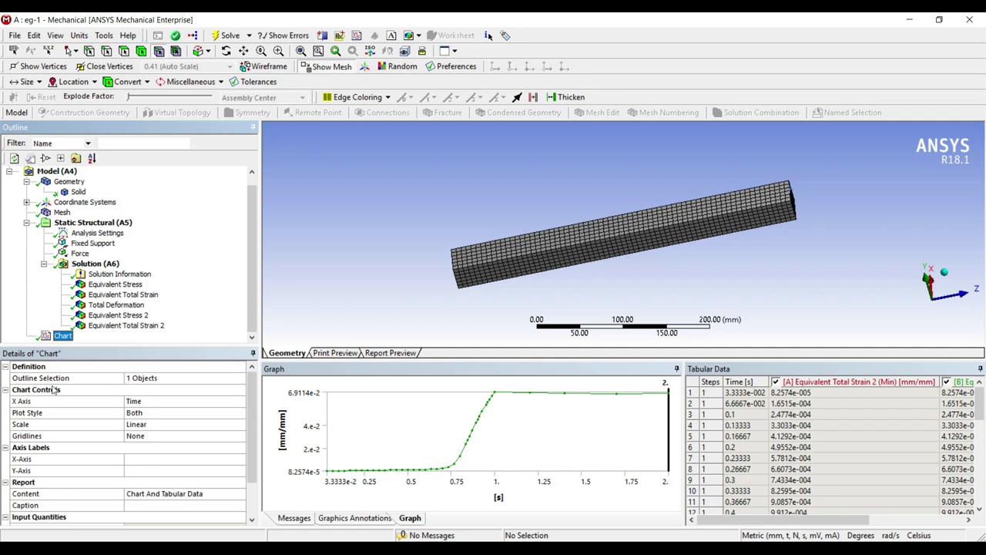
{"action": "left_click", "coordinate": [135, 379]}
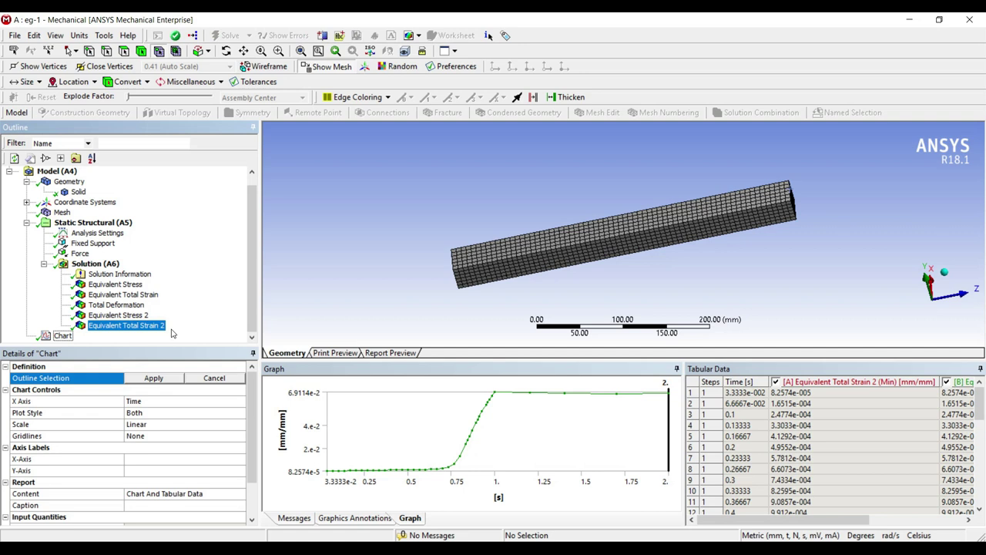
{"action": "left_click", "coordinate": [80, 255]}
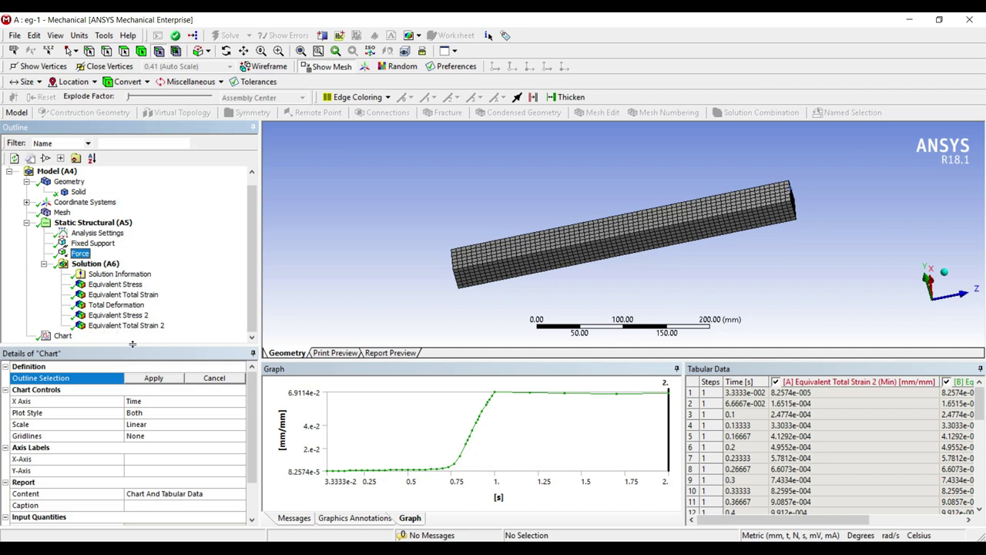
{"action": "left_click", "coordinate": [115, 305], "text": "ctrl"}
{"action": "left_click", "coordinate": [153, 377]}
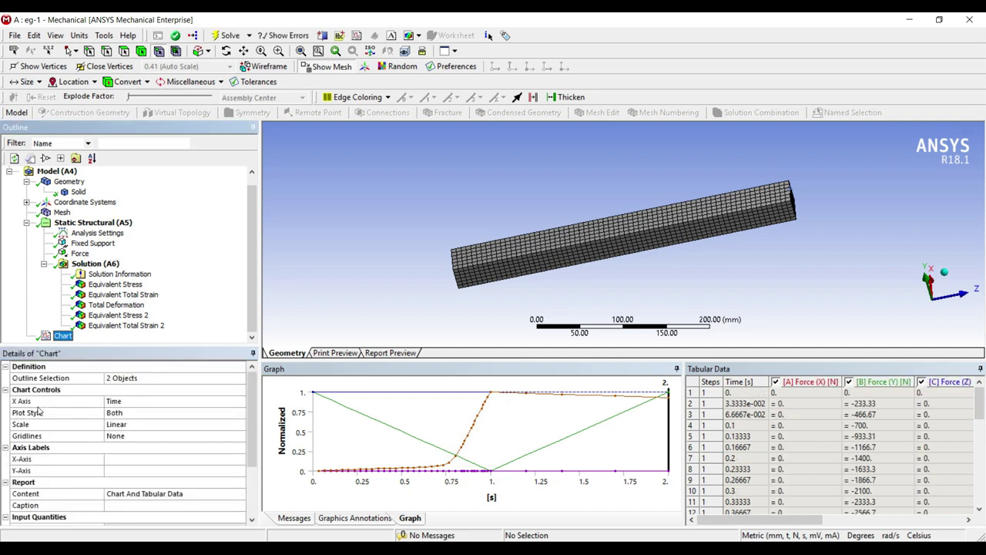
- Set the chart's X axis quantity to Total Deformation (Max)
{"action": "left_click", "coordinate": [145, 402]}
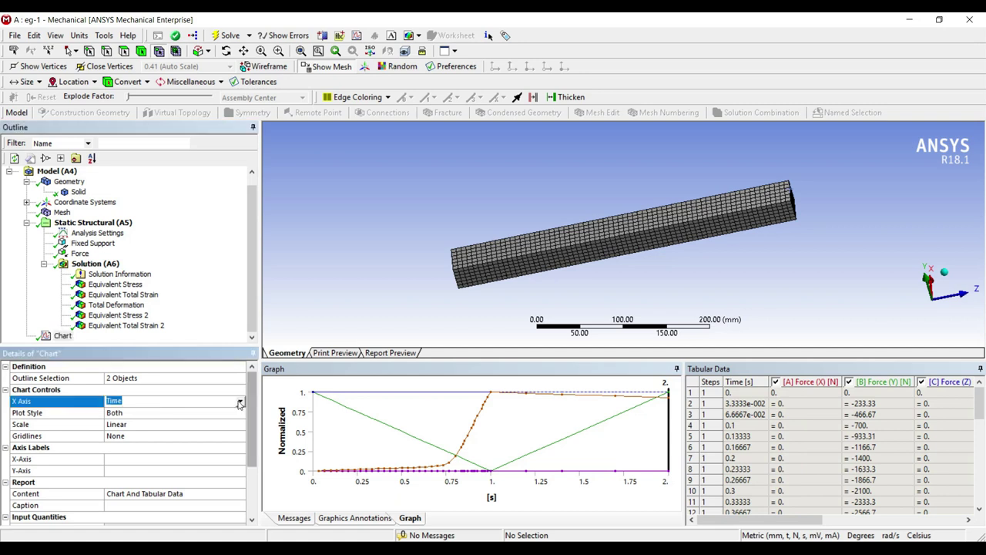
{"action": "left_click", "coordinate": [239, 403]}
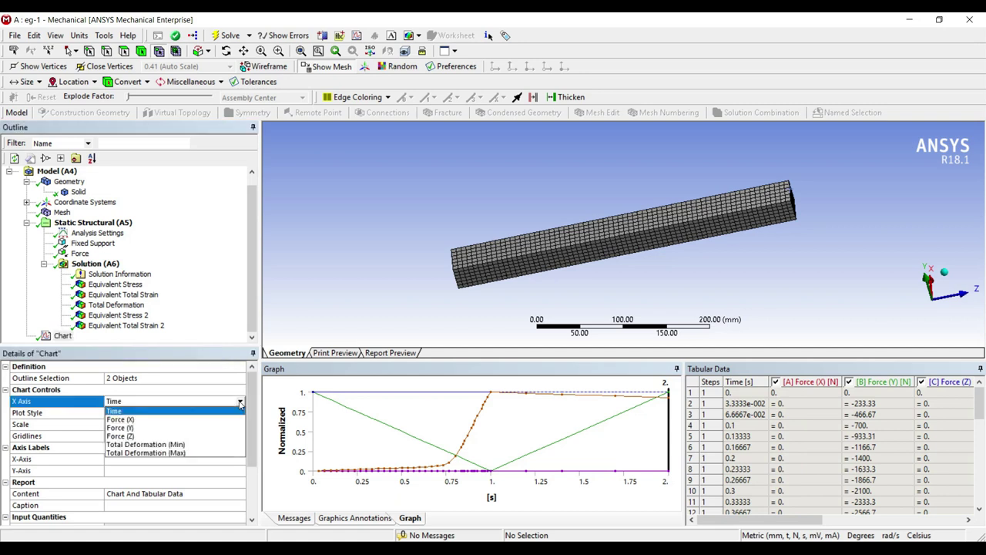
{"action": "left_click", "coordinate": [231, 452]}
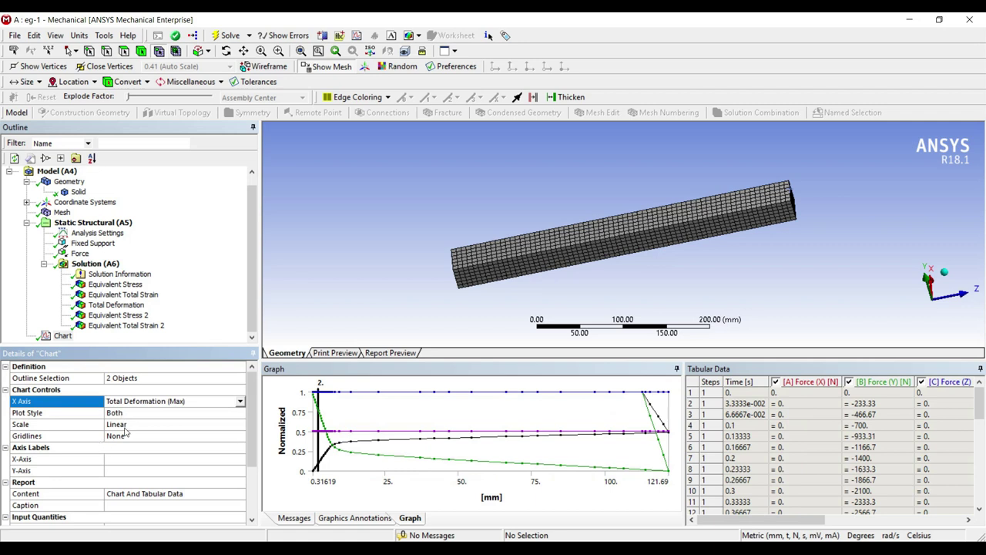
- Label the chart's X-axis "Deformation" and its Y-axis "Force"
{"action": "left_click", "coordinate": [125, 460]}
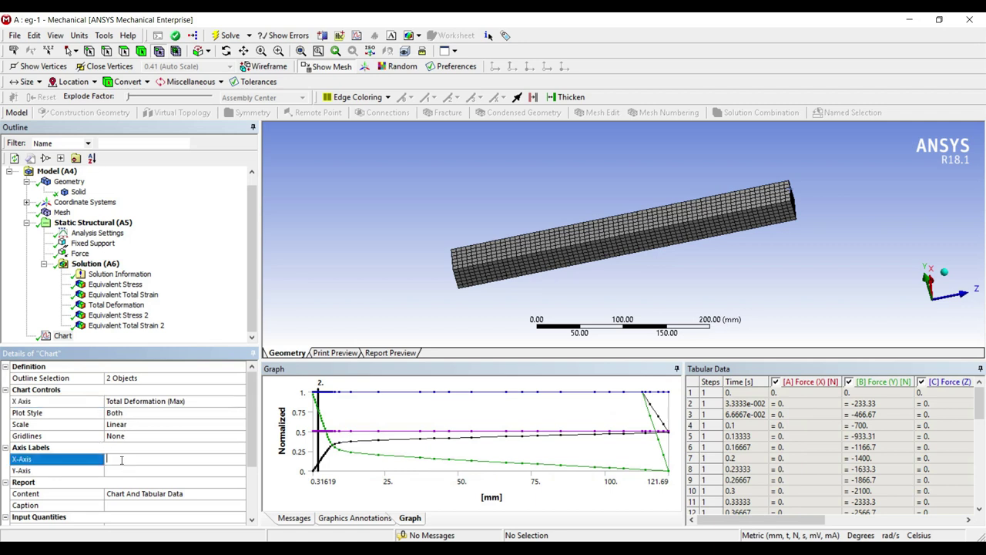
{"action": "type", "text": "Deformation"}
{"action": "left_click", "coordinate": [117, 470]}
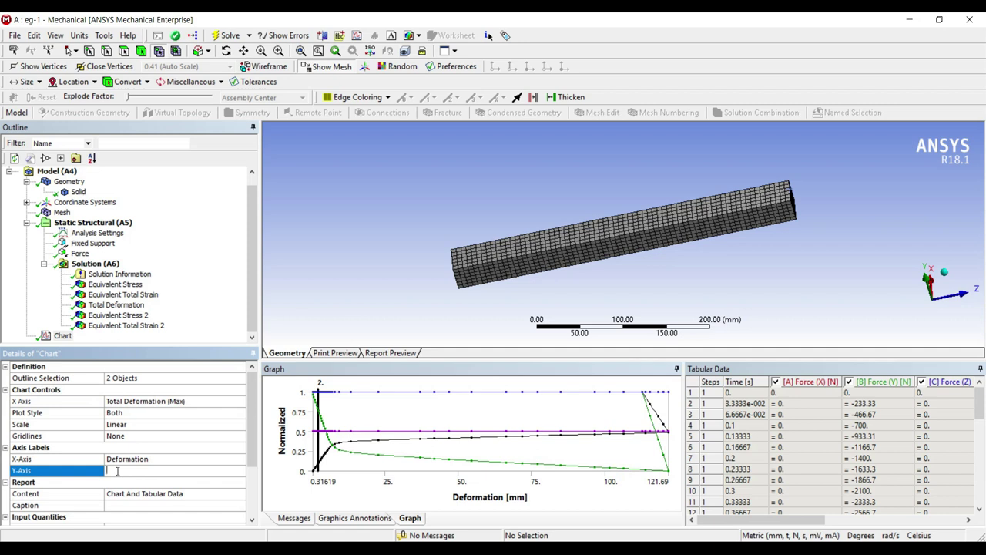
{"action": "type", "text": "Force"}
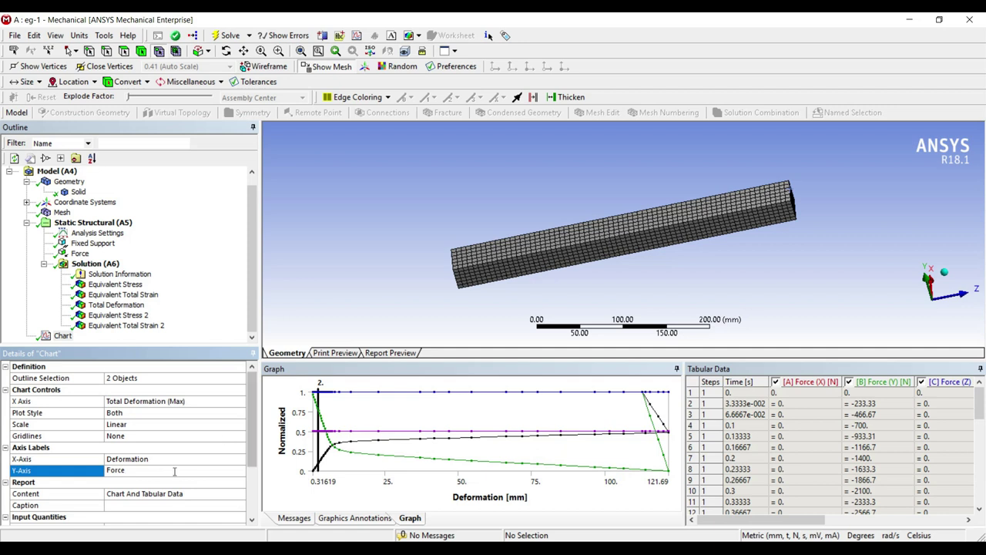
{"action": "key", "text": "shift+Tab"}
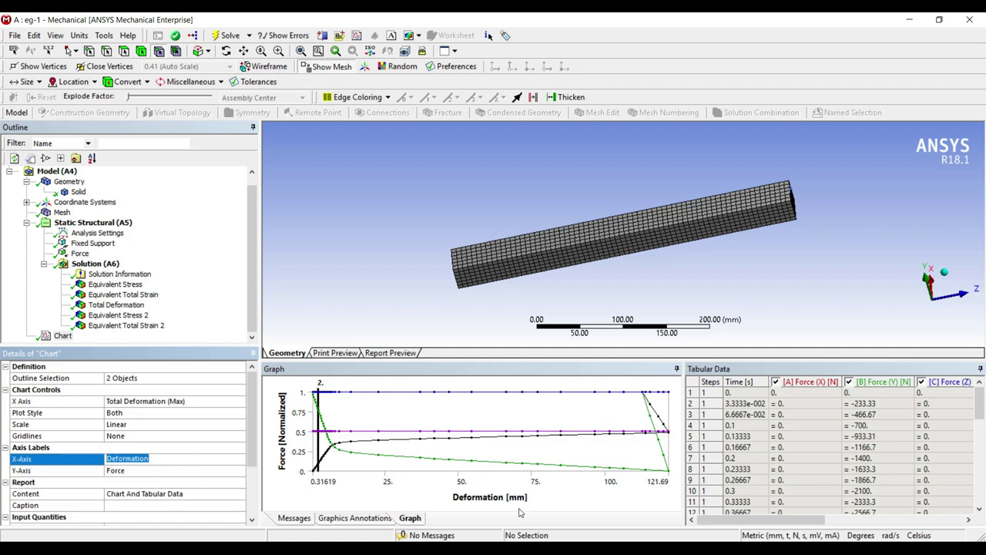
- Set the chart's Time and Force (X) input quantities to Omit
{"action": "scroll", "coordinate": [135, 420], "scroll_direction": "down", "scroll_amount": 2}
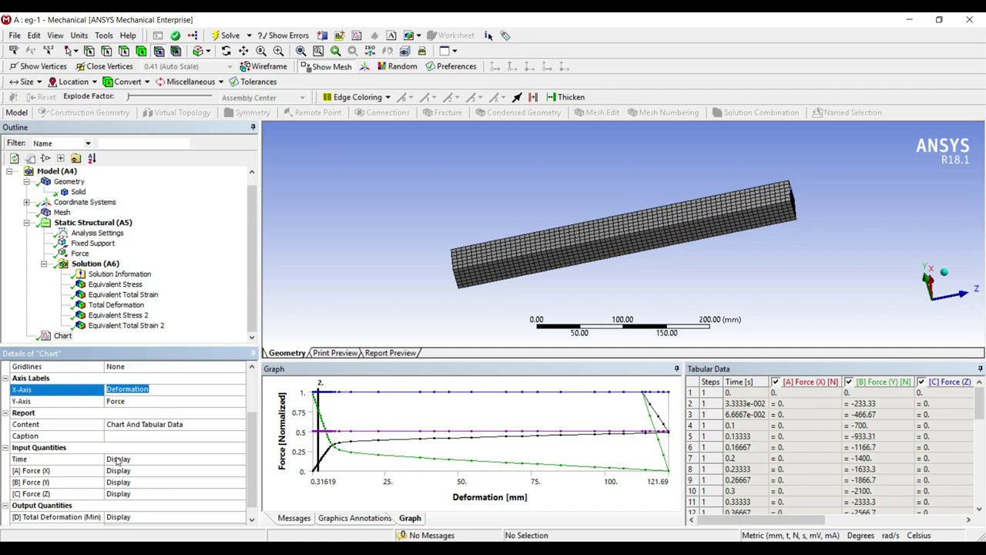
{"action": "scroll", "coordinate": [100, 459], "scroll_direction": "down", "scroll_amount": 1}
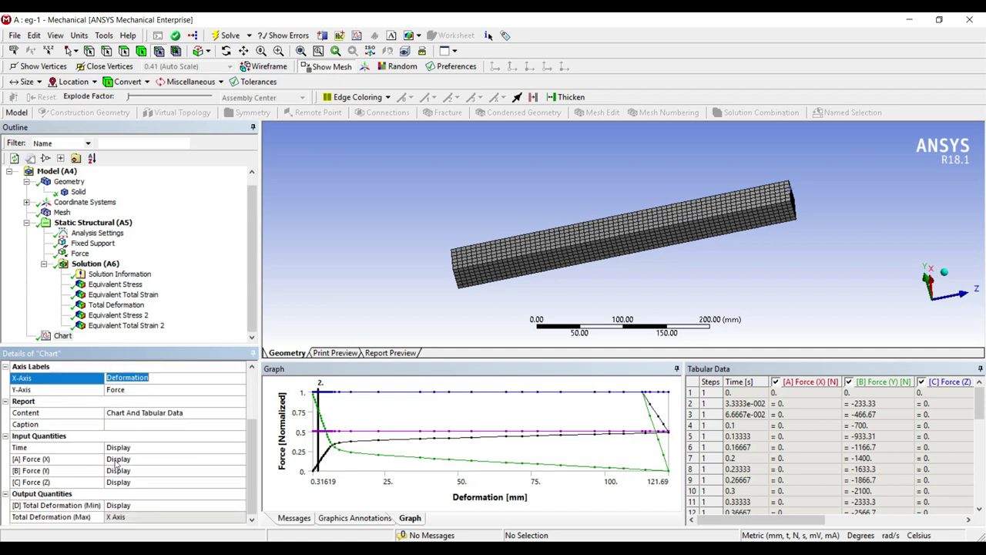
{"action": "left_click", "coordinate": [103, 447]}
{"action": "left_click", "coordinate": [146, 447]}
{"action": "left_click", "coordinate": [206, 467]}
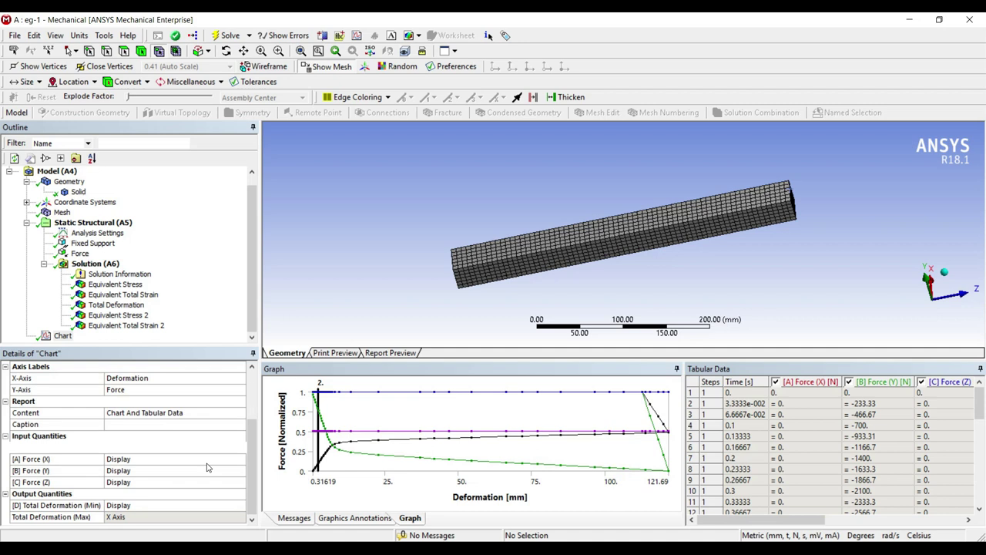
{"action": "left_click", "coordinate": [143, 460]}
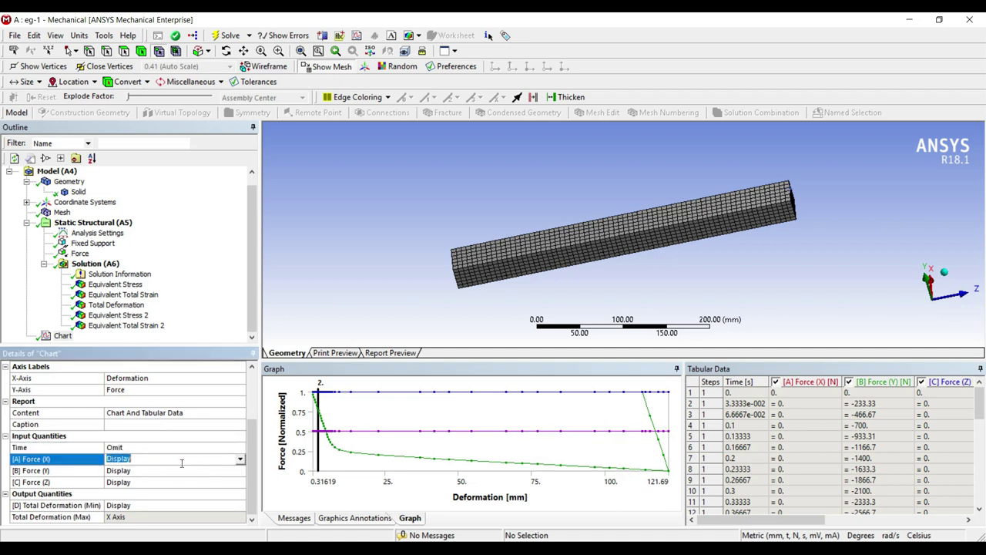
{"action": "left_click", "coordinate": [236, 460]}
{"action": "left_click", "coordinate": [158, 480]}
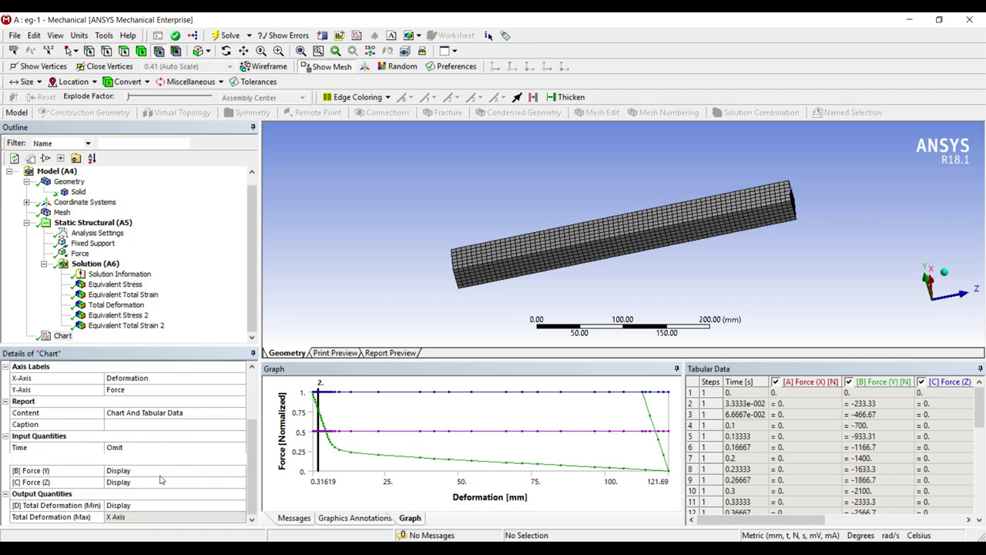
- Set the chart's Force (Z) and Total Deformation (Min) quantities to Omit
{"action": "left_click", "coordinate": [143, 482]}
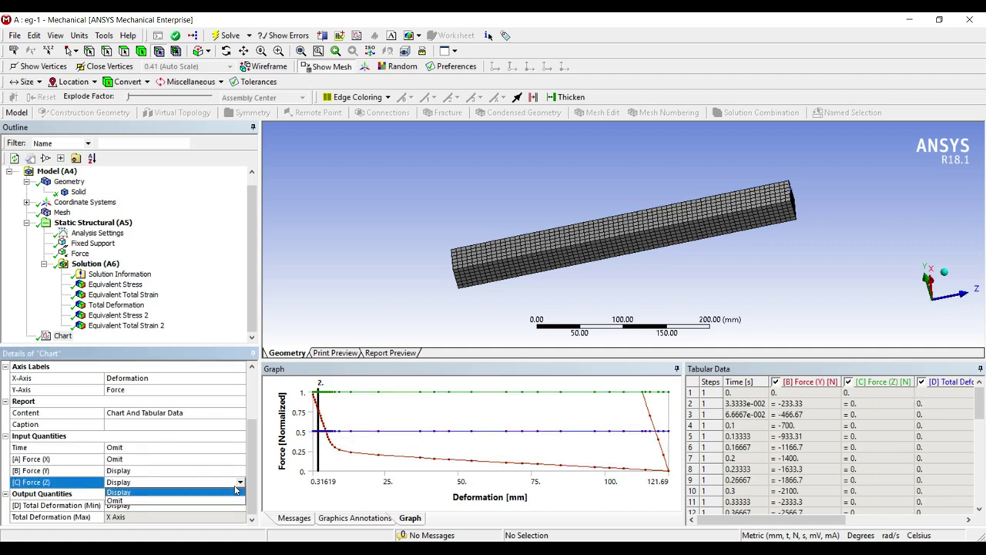
{"action": "left_click", "coordinate": [239, 481]}
{"action": "left_click", "coordinate": [154, 502]}
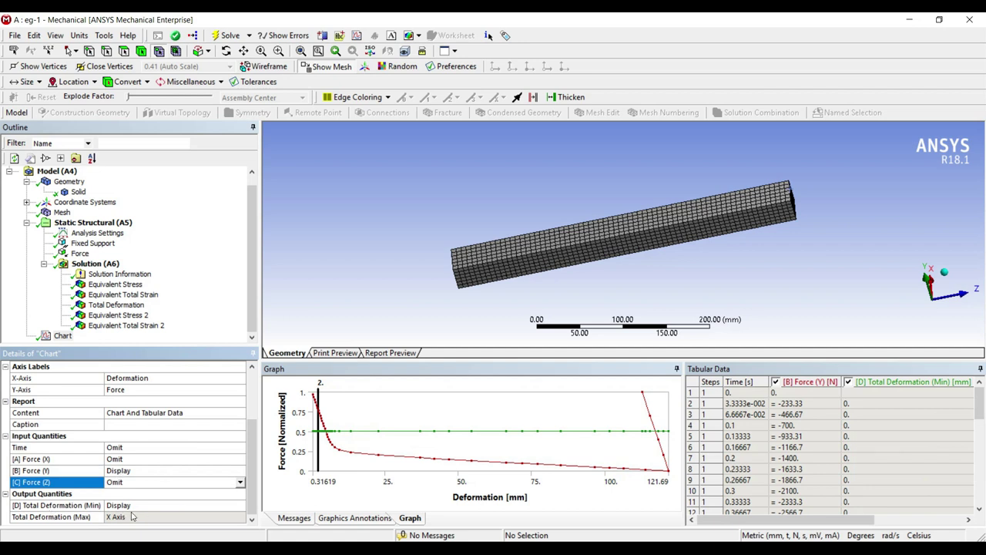
{"action": "left_click", "coordinate": [62, 504]}
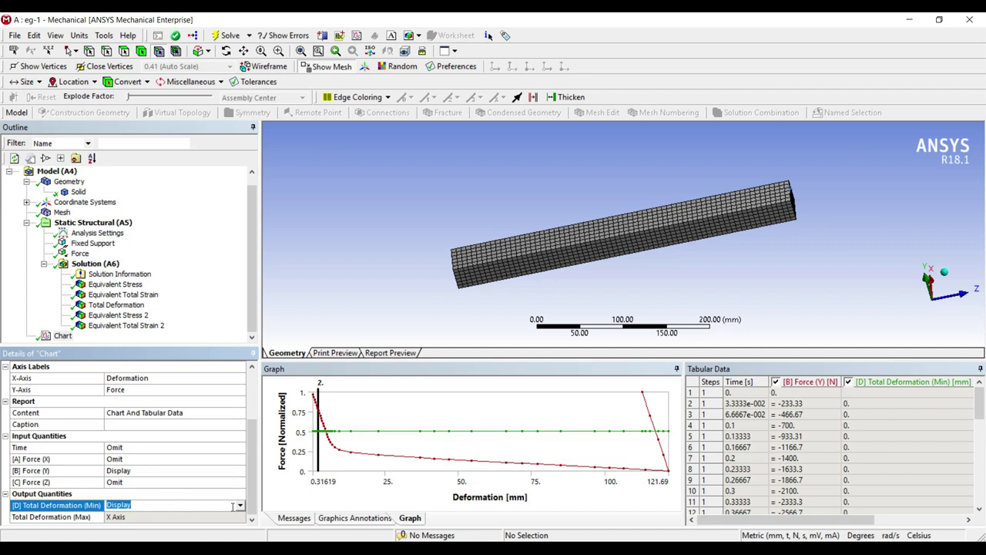
{"action": "left_click", "coordinate": [161, 505]}
{"action": "left_click", "coordinate": [162, 524]}
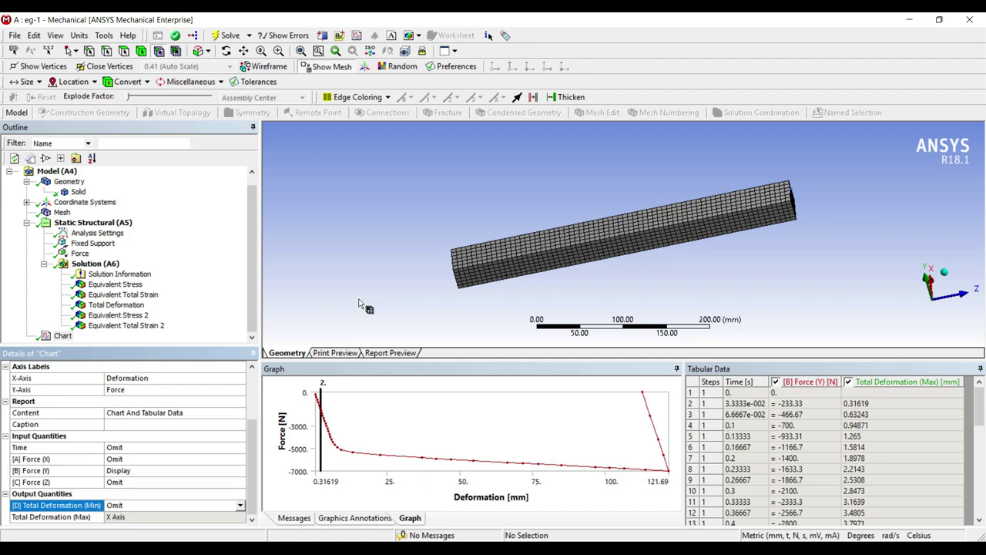
- Insert a Directional Deformation result oriented along the Y axis and evaluate it
{"action": "left_click", "coordinate": [891, 398]}
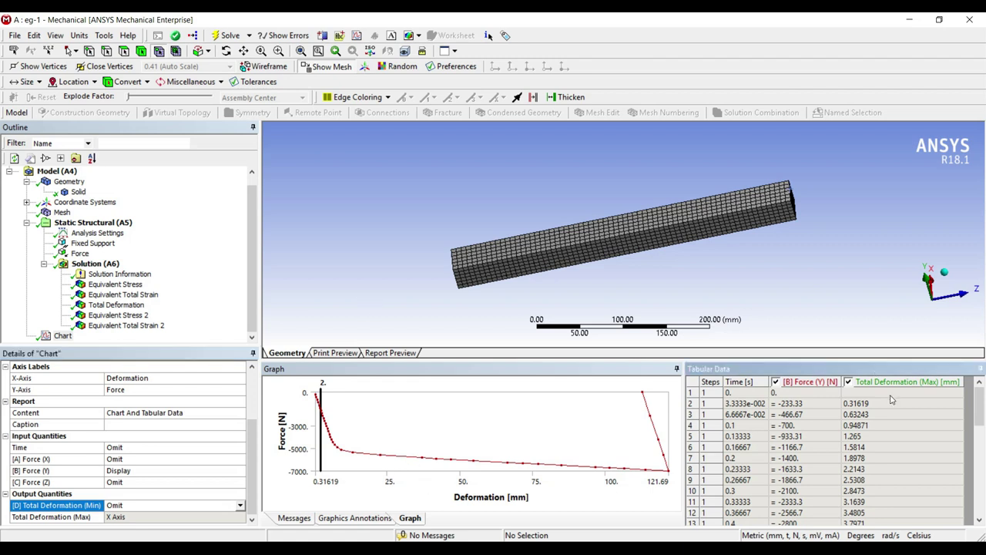
{"action": "right_click", "coordinate": [111, 265]}
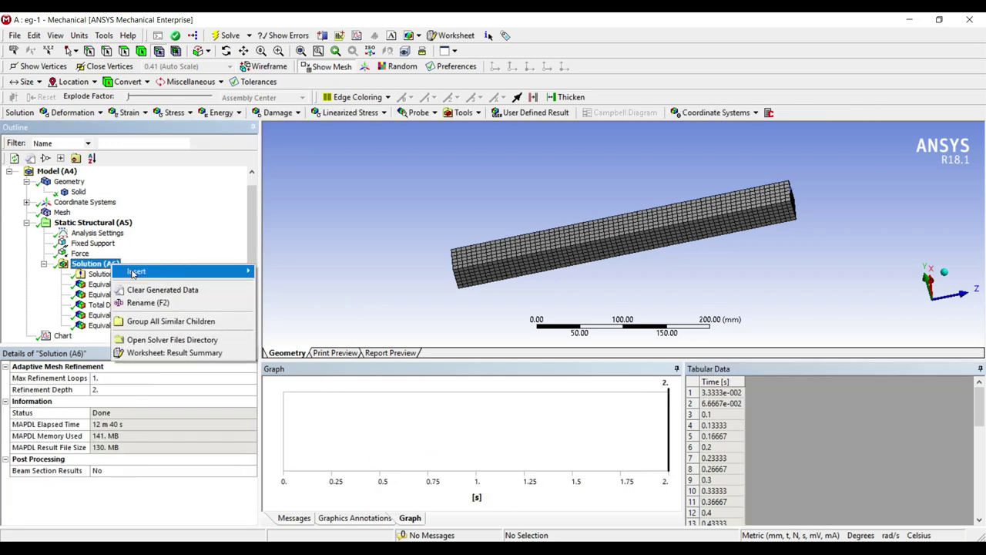
{"action": "mouse_move", "coordinate": [134, 272]}
{"action": "mouse_move", "coordinate": [296, 282]}
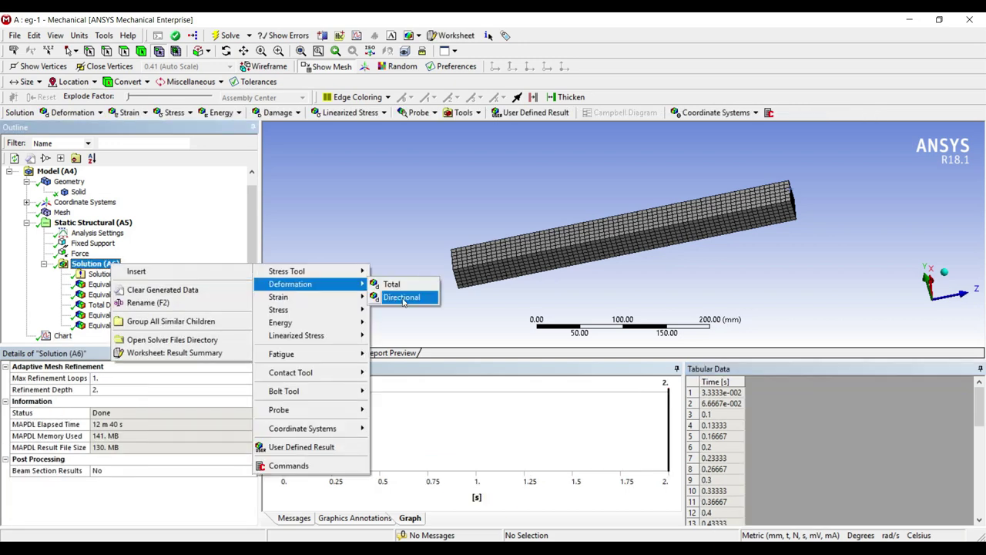
{"action": "left_click", "coordinate": [408, 296]}
{"action": "left_click", "coordinate": [115, 424]}
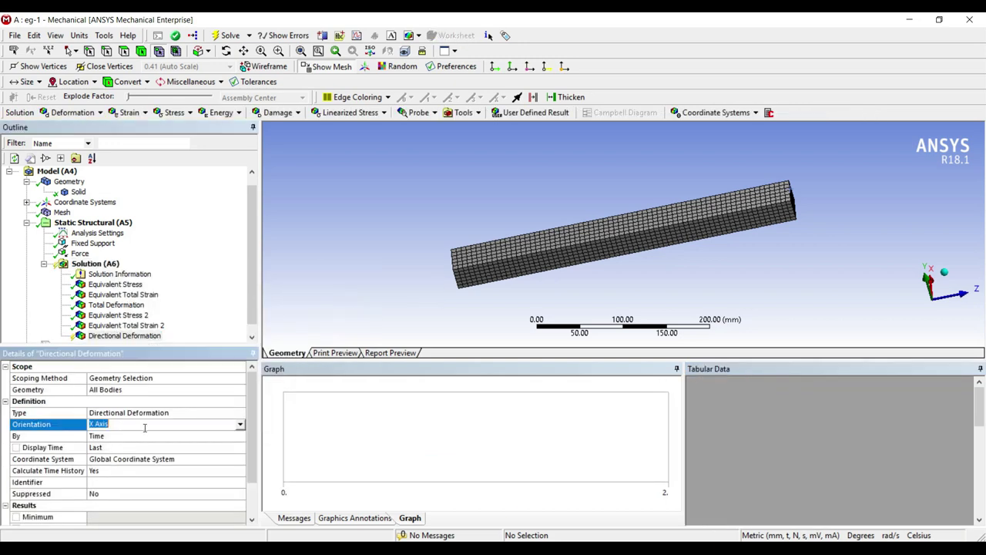
{"action": "left_click", "coordinate": [238, 426]}
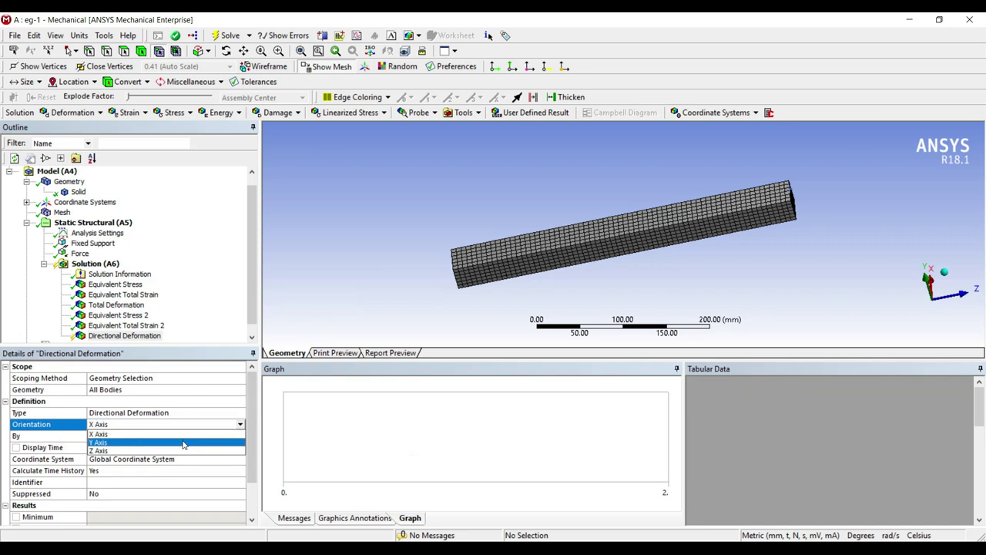
{"action": "left_click", "coordinate": [145, 443]}
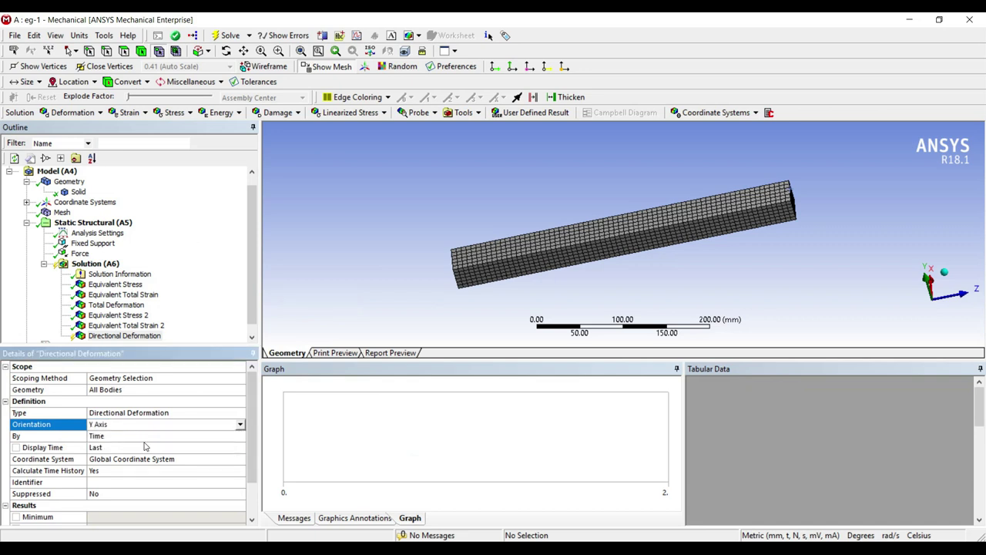
{"action": "left_click", "coordinate": [228, 39]}
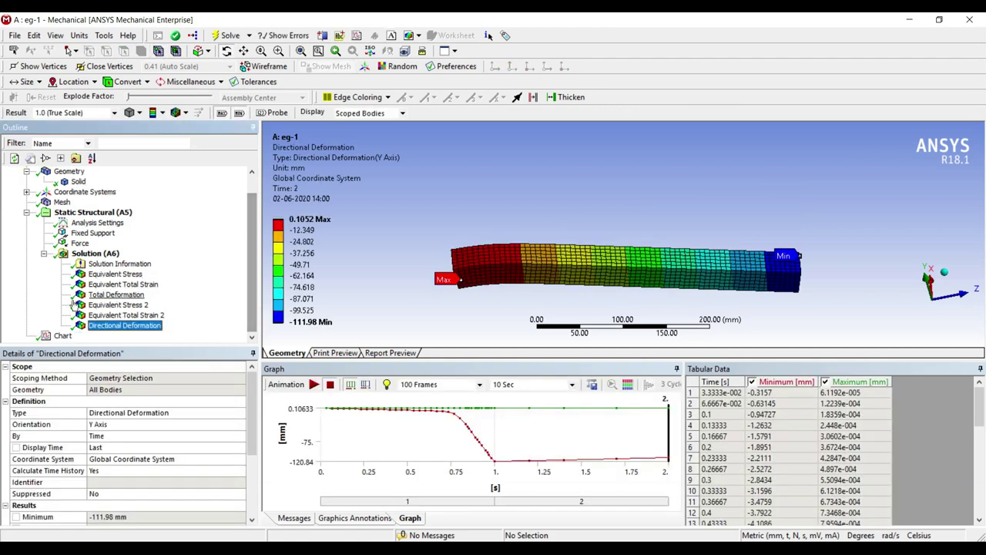
- Add a second chart based on the Force load and the Directional Deformation result
{"action": "left_click", "coordinate": [63, 335]}
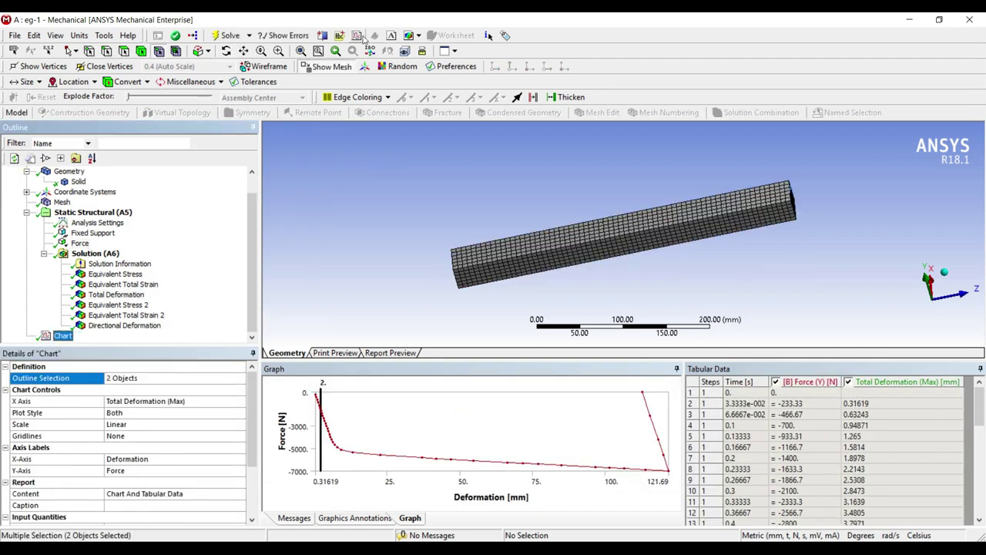
{"action": "left_click", "coordinate": [359, 36]}
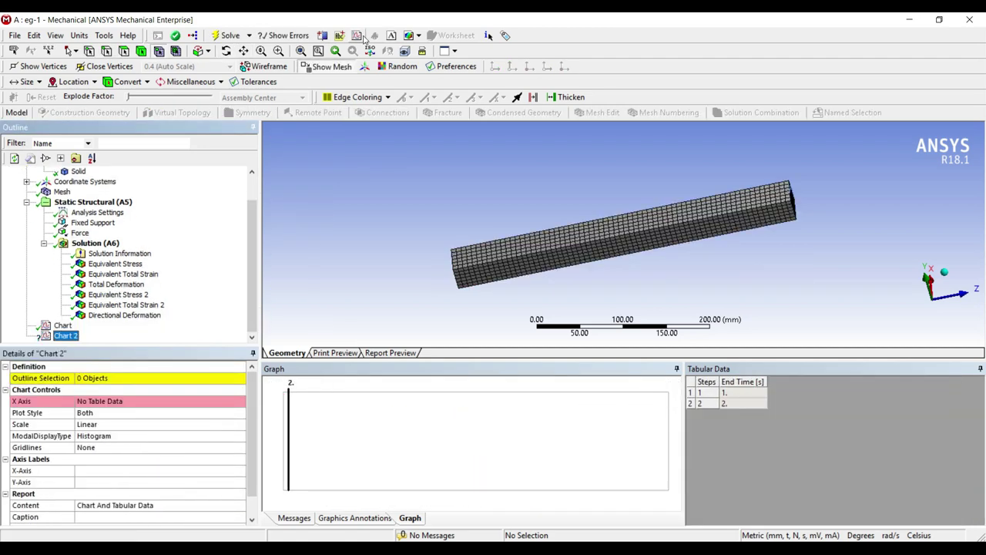
{"action": "left_click", "coordinate": [91, 377]}
{"action": "left_click", "coordinate": [86, 233]}
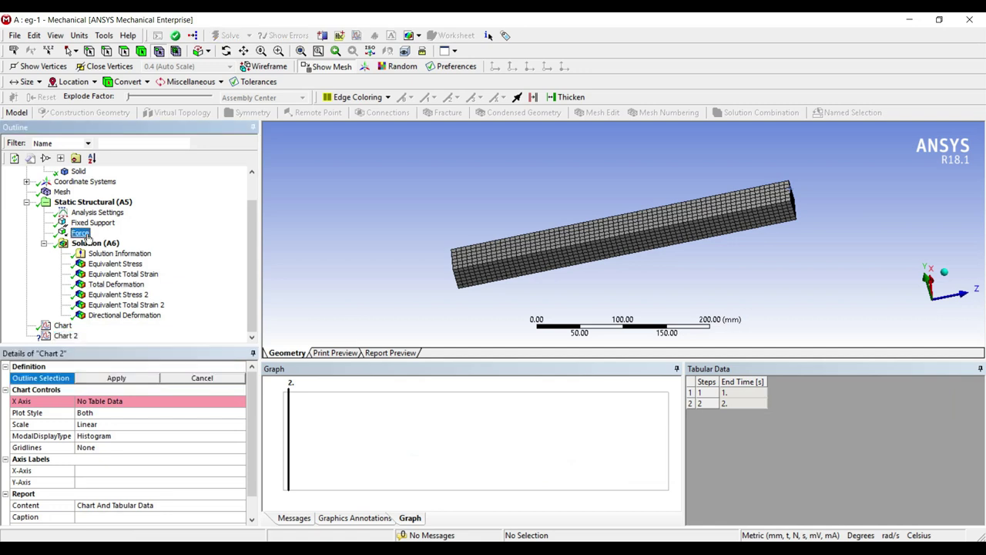
{"action": "left_click", "coordinate": [124, 316], "text": "ctrl"}
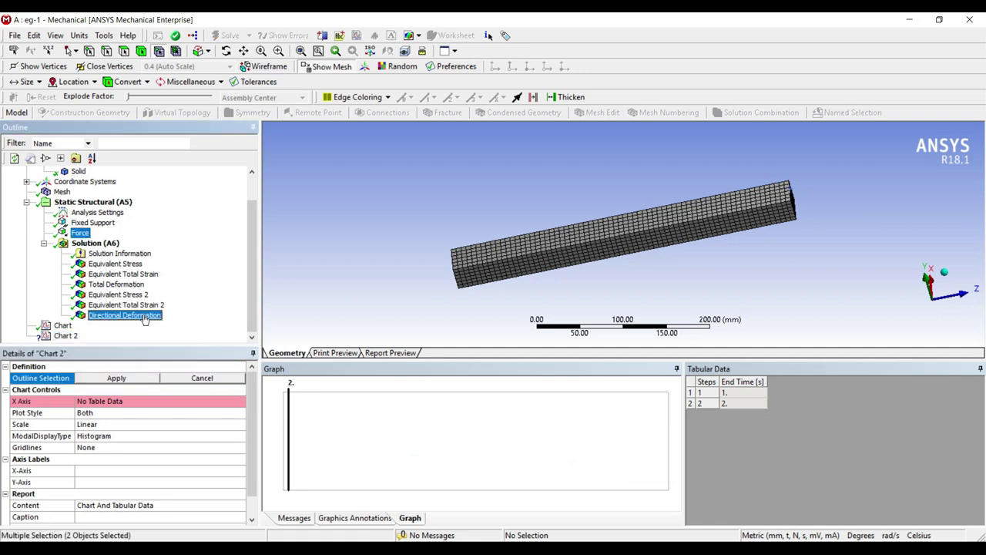
{"action": "left_click", "coordinate": [116, 378]}
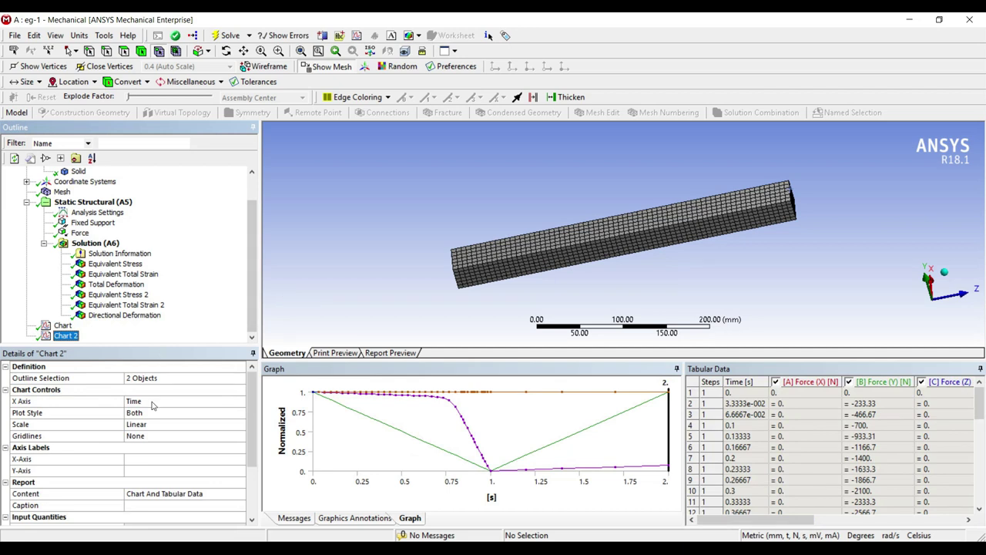
- Set the second chart's X axis quantity to Directional Deformation (Max)
{"action": "left_click", "coordinate": [239, 401]}
{"action": "left_click", "coordinate": [239, 401]}
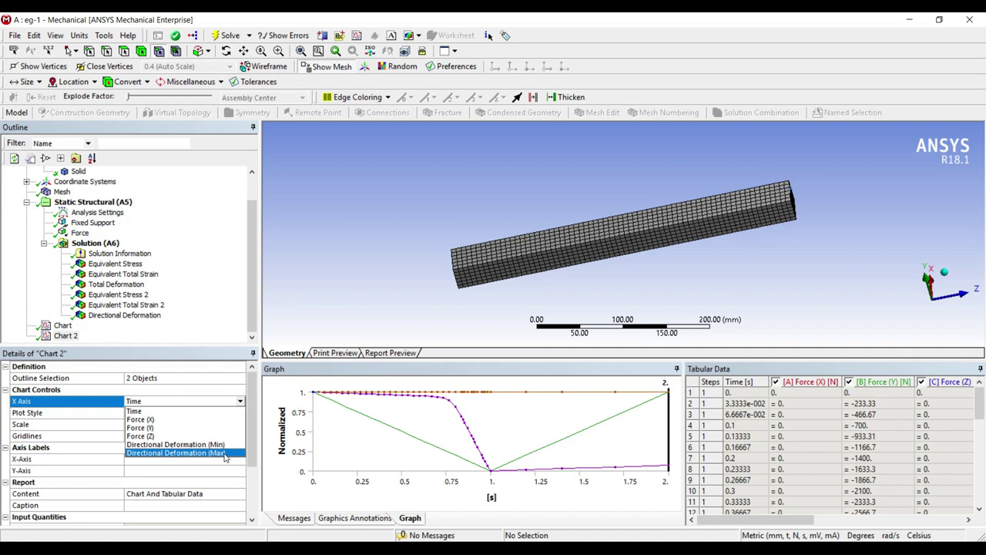
{"action": "left_click", "coordinate": [225, 453]}
- Label the second chart's X-axis "Deformation in Y axis" and its Y-axis "Force"
{"action": "scroll", "coordinate": [162, 450], "scroll_direction": "down", "scroll_amount": 1}
{"action": "left_click", "coordinate": [129, 424]}
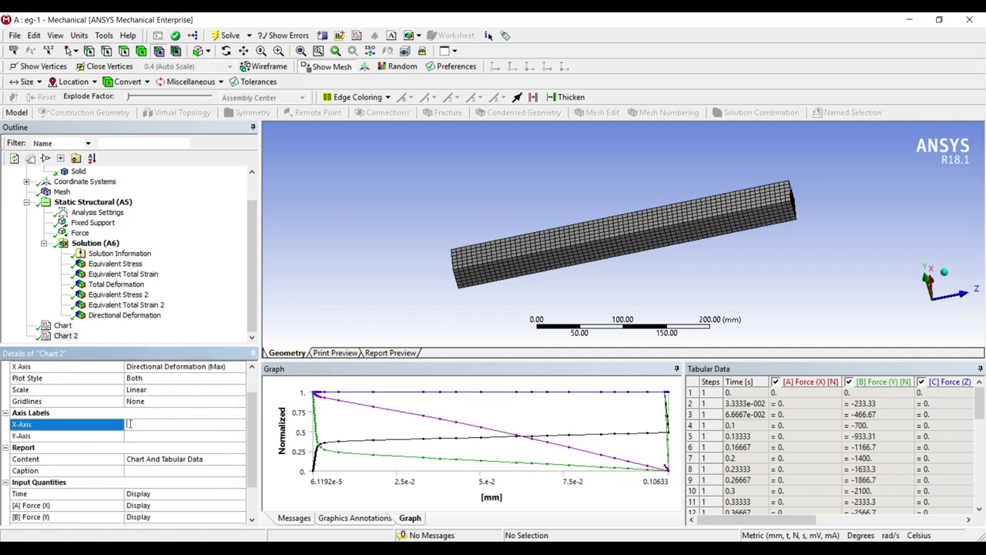
{"action": "type", "text": "Deformation in Y axis"}
{"action": "left_click", "coordinate": [143, 434]}
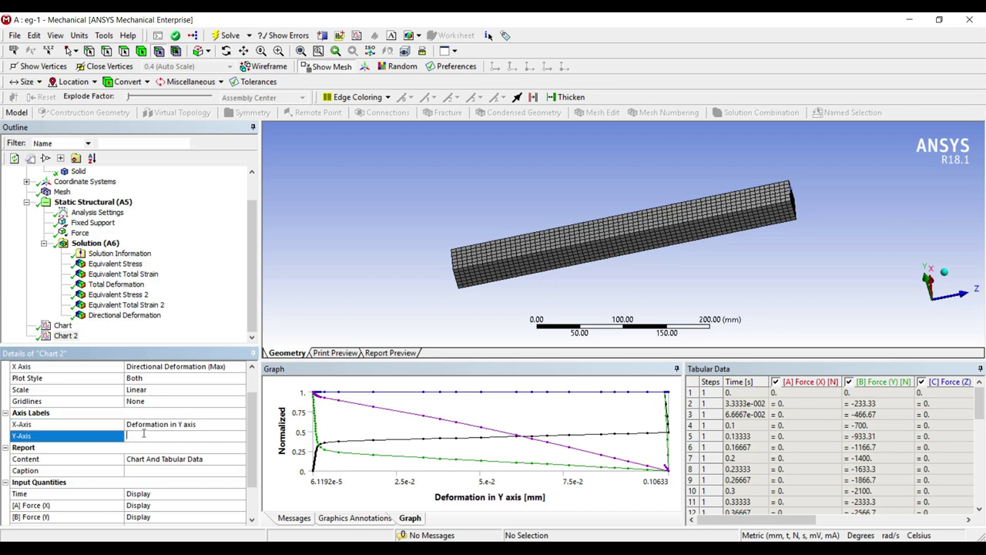
{"action": "type", "text": "Force"}
- Set the second chart's Time and Force (X) input quantities to Omit
{"action": "left_click", "coordinate": [160, 497]}
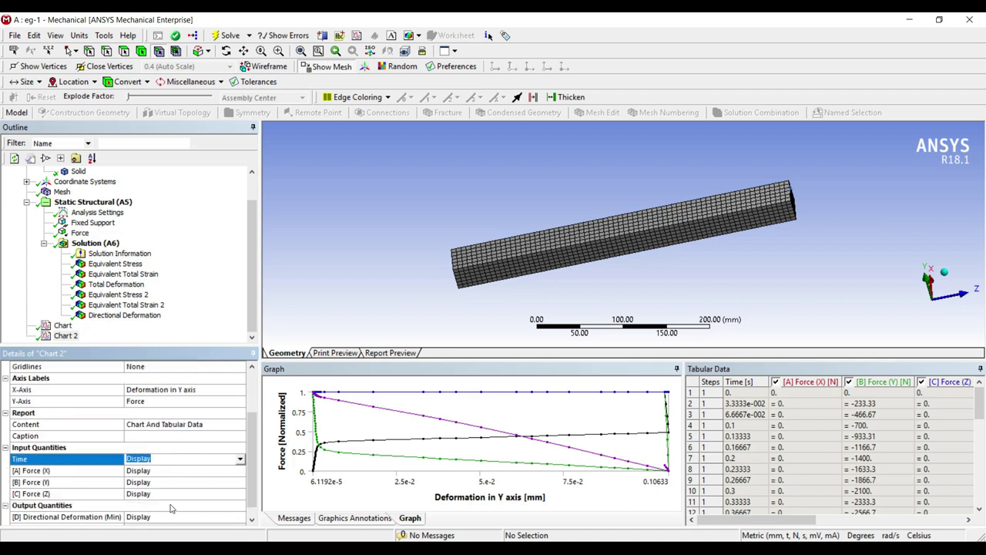
{"action": "left_click", "coordinate": [239, 459]}
{"action": "left_click", "coordinate": [184, 481]}
{"action": "left_click", "coordinate": [154, 470]}
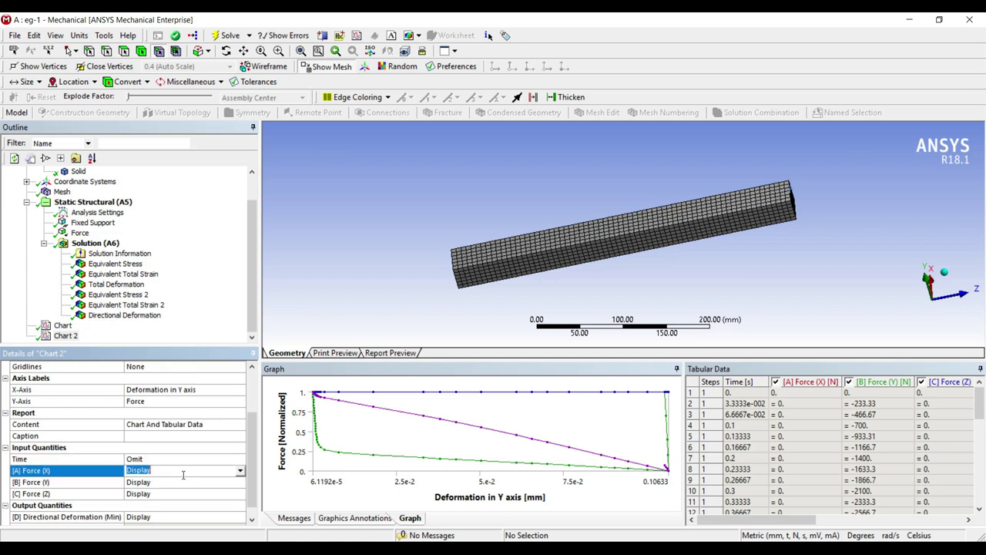
{"action": "left_click", "coordinate": [239, 470]}
{"action": "left_click", "coordinate": [194, 490]}
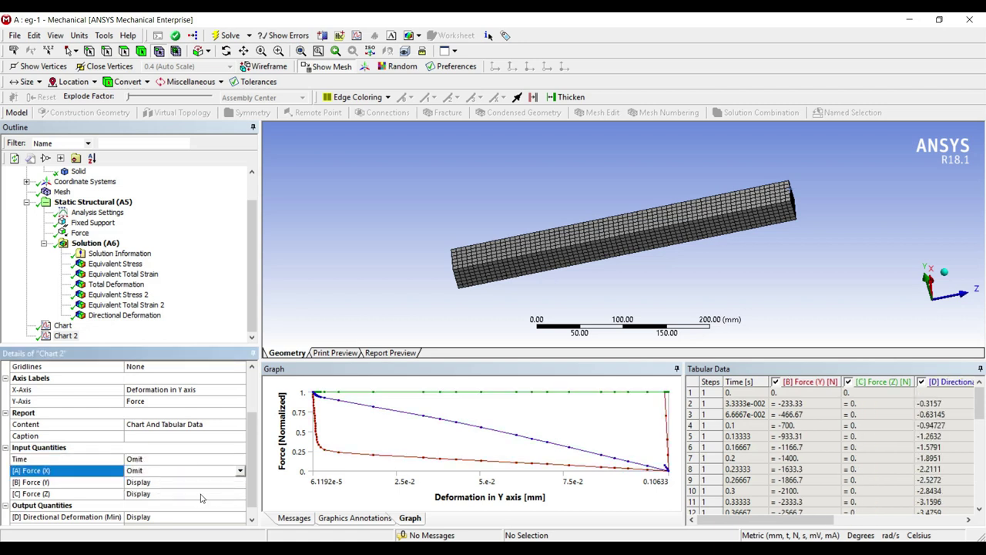
- Set the second chart's Force (Z) and Directional Deformation (Min) quantities to Omit, and compare the curve with the first chart
{"action": "left_click", "coordinate": [202, 495]}
{"action": "left_click", "coordinate": [240, 493]}
{"action": "left_click", "coordinate": [176, 512]}
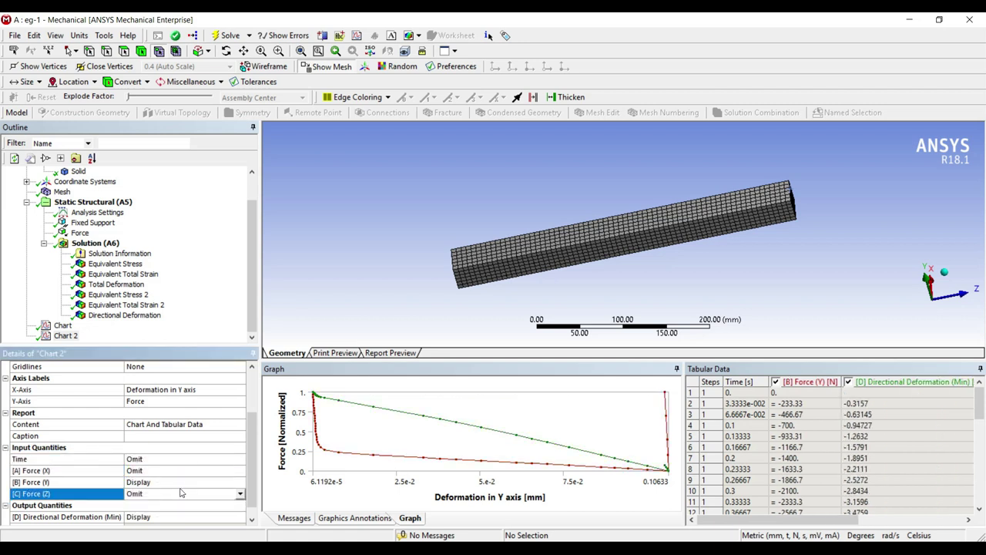
{"action": "left_click", "coordinate": [176, 506]}
{"action": "left_click", "coordinate": [239, 504]}
{"action": "left_click", "coordinate": [185, 526]}
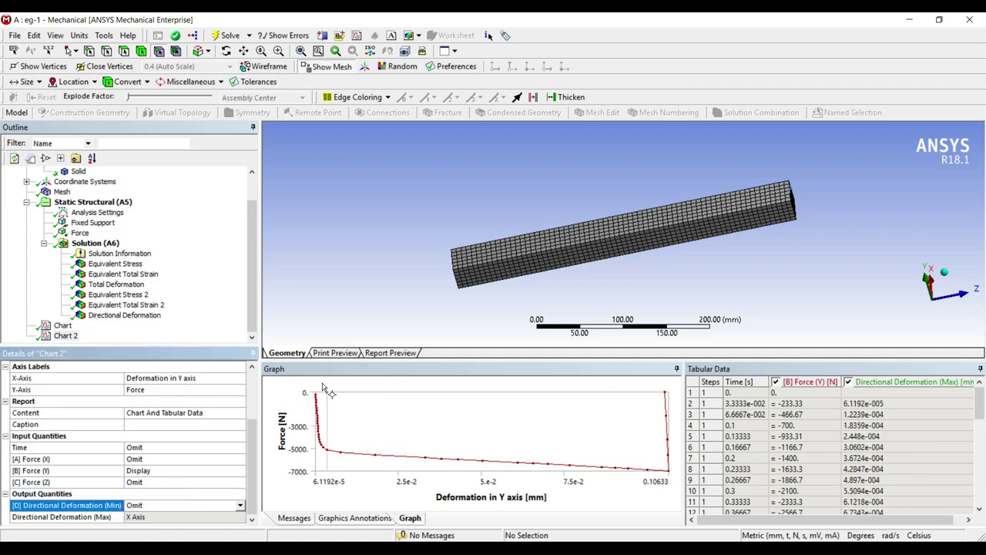
{"action": "left_click", "coordinate": [63, 327]}
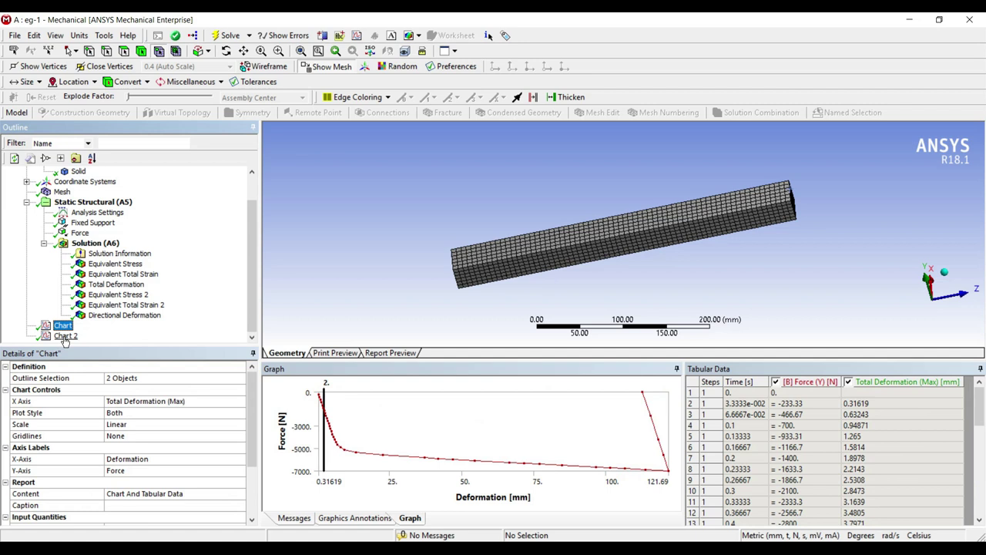
{"action": "left_click", "coordinate": [65, 337]}
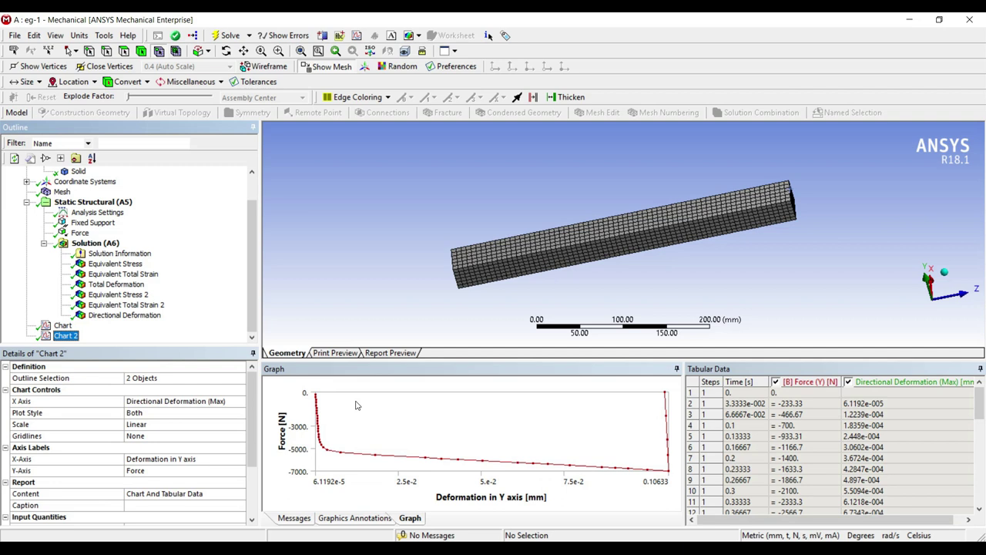
- Insert a Force Reaction probe on the Fixed Support boundary condition and evaluate it
{"action": "right_click", "coordinate": [96, 242]}
{"action": "mouse_move", "coordinate": [154, 245]}
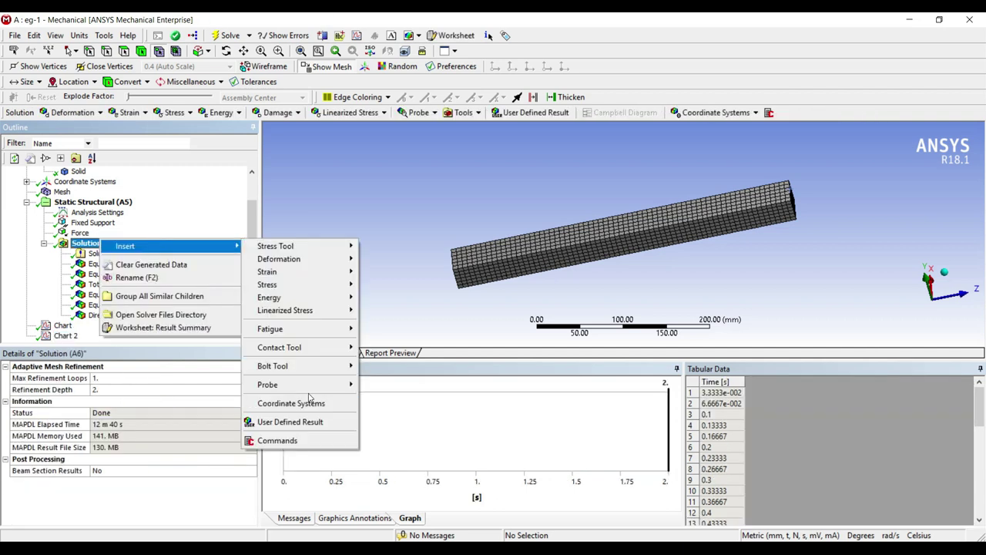
{"action": "mouse_move", "coordinate": [309, 385]}
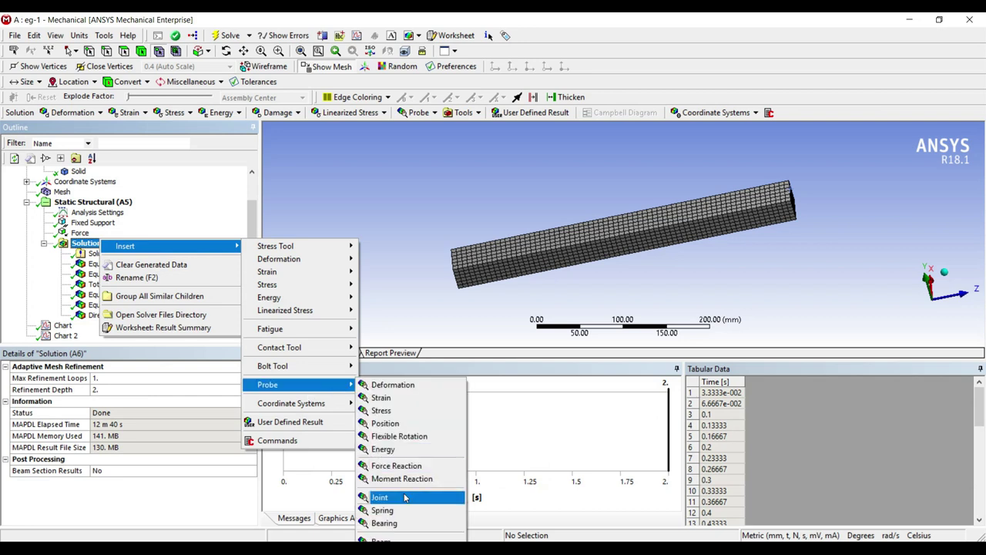
{"action": "left_click", "coordinate": [396, 465]}
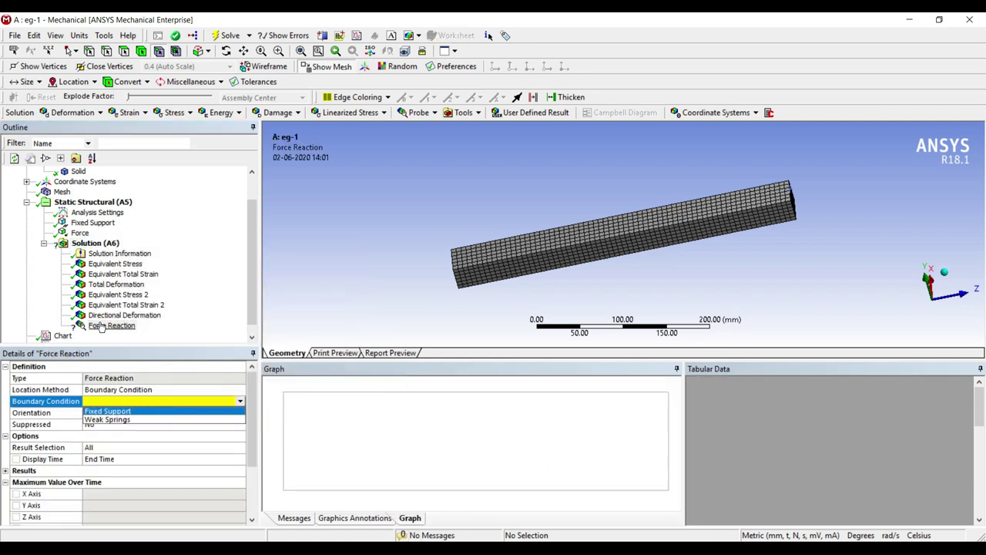
{"action": "left_click", "coordinate": [123, 411]}
{"action": "left_click", "coordinate": [228, 35]}
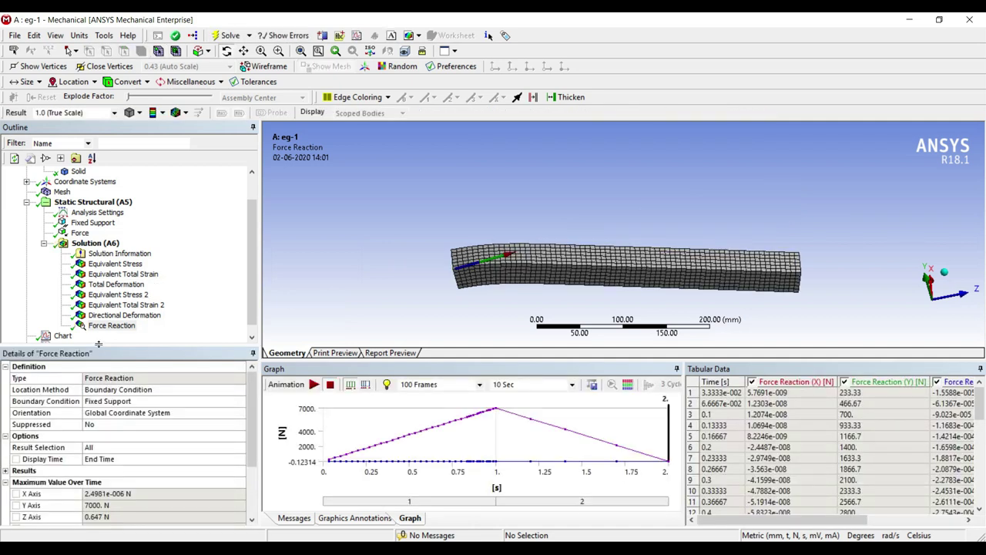
- Add a third chart based on the Force Reaction and Total Deformation results
{"action": "left_click", "coordinate": [356, 36]}
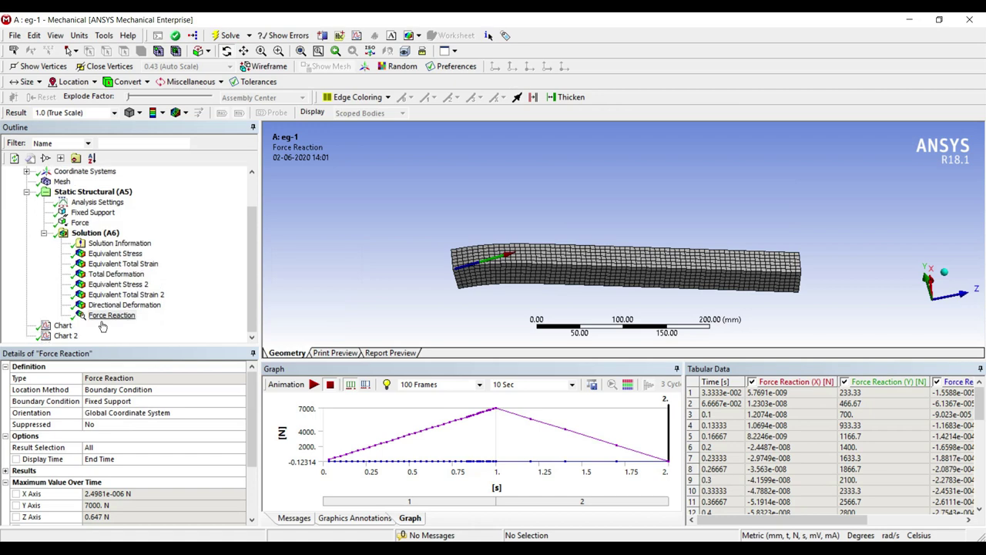
{"action": "left_click", "coordinate": [356, 35]}
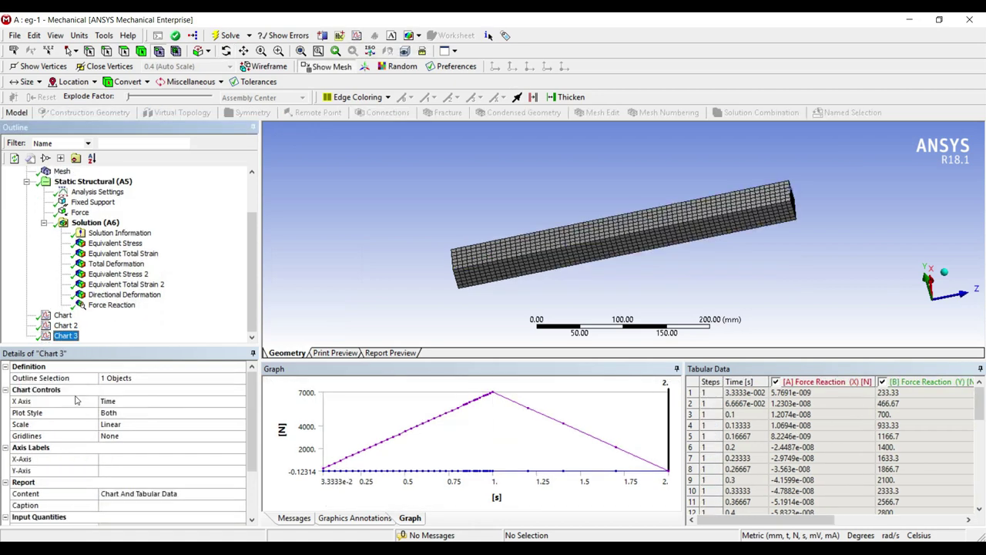
{"action": "left_click", "coordinate": [132, 378]}
{"action": "left_click", "coordinate": [124, 305]}
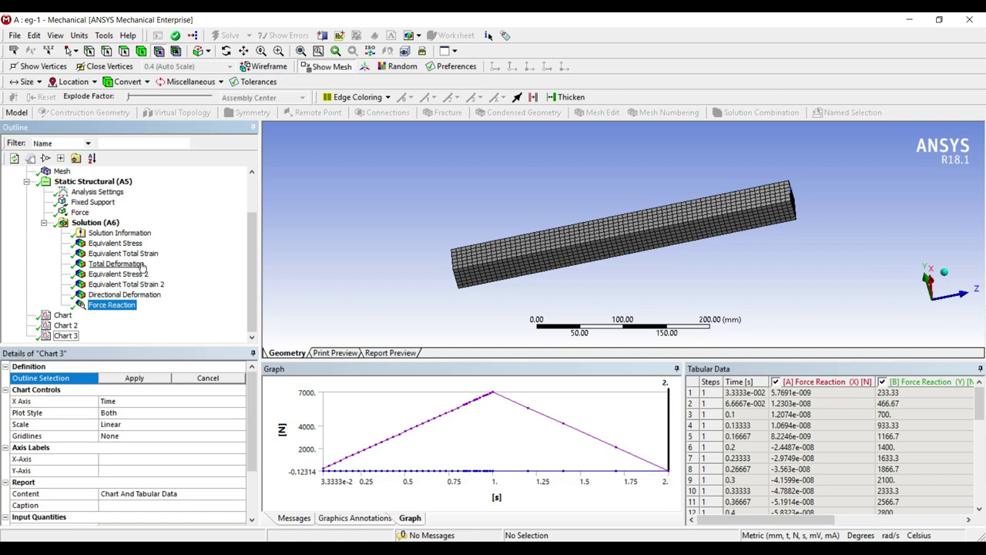
{"action": "left_click", "coordinate": [139, 264], "text": "ctrl"}
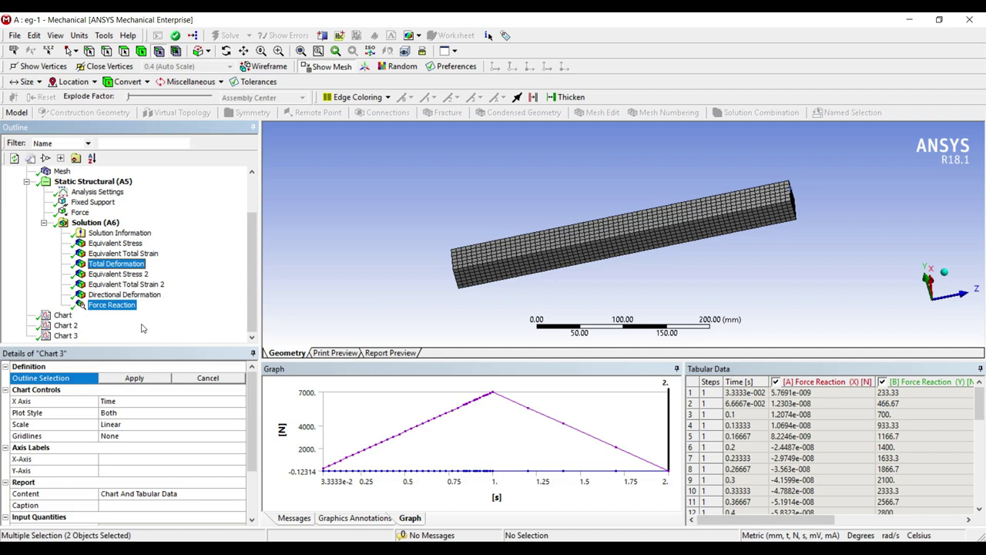
{"action": "left_click", "coordinate": [134, 379]}
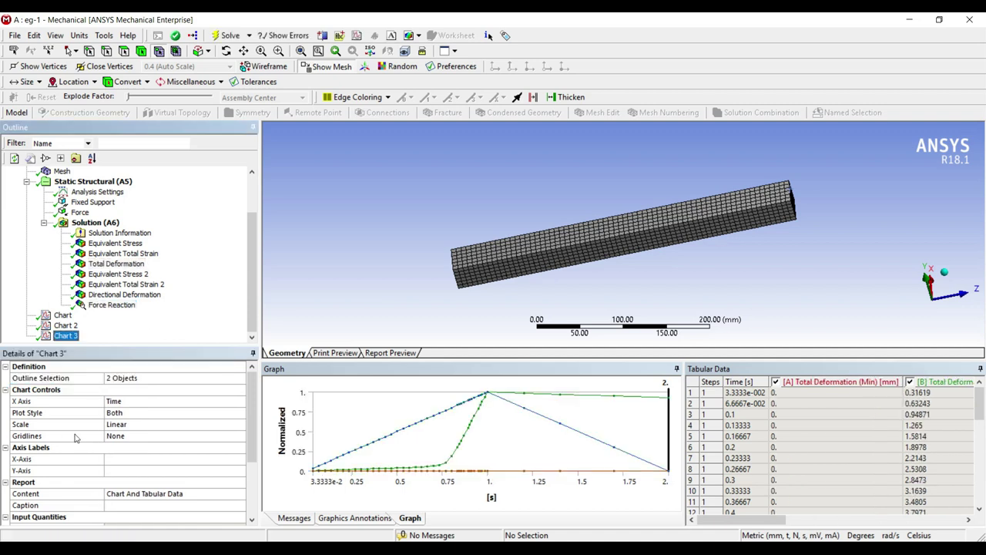
- Set the third chart's X axis quantity to Total Deformation (Max)
{"action": "left_click", "coordinate": [178, 401]}
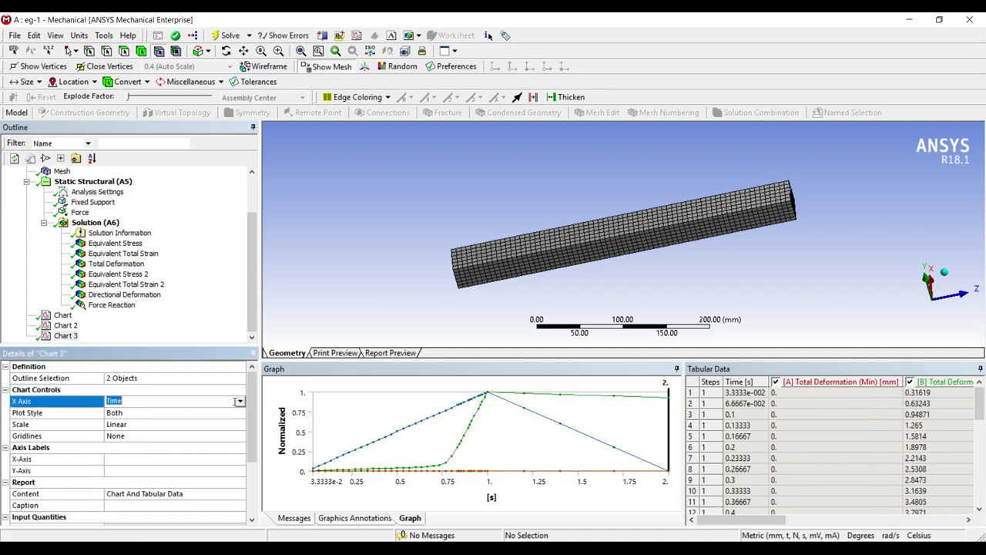
{"action": "left_click", "coordinate": [178, 402]}
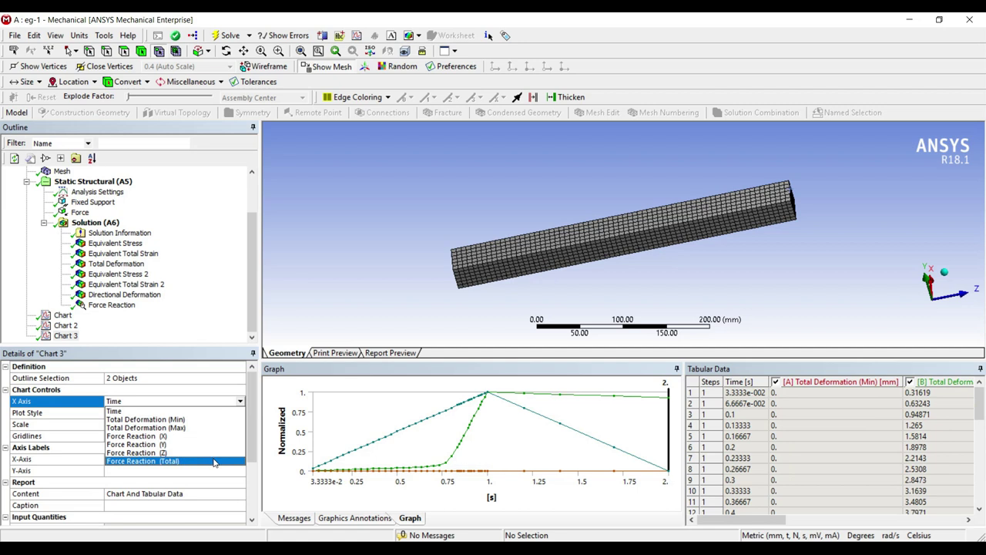
{"action": "left_click", "coordinate": [165, 428]}
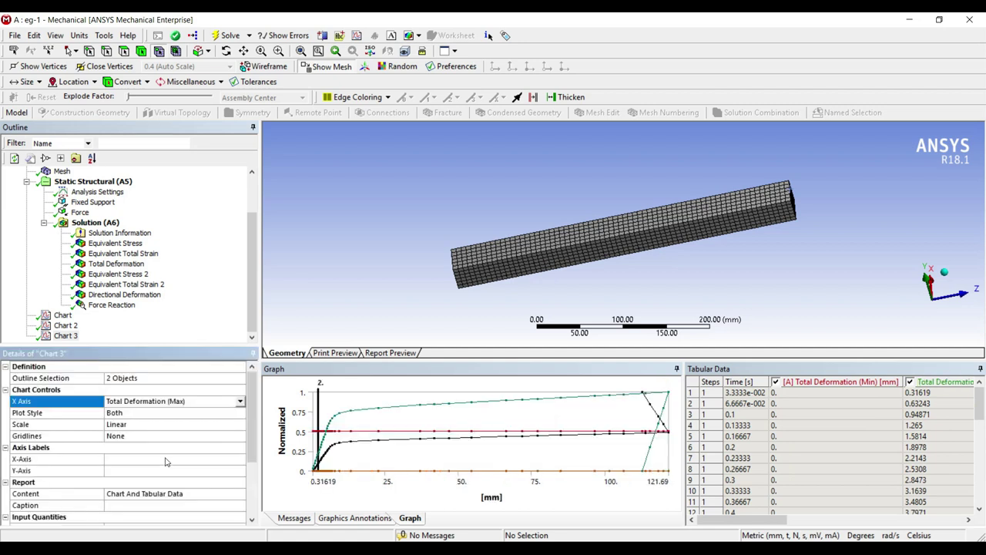
{"action": "scroll", "coordinate": [171, 454], "scroll_direction": "down", "scroll_amount": 1}
{"action": "scroll", "coordinate": [137, 435], "scroll_direction": "down", "scroll_amount": 2}
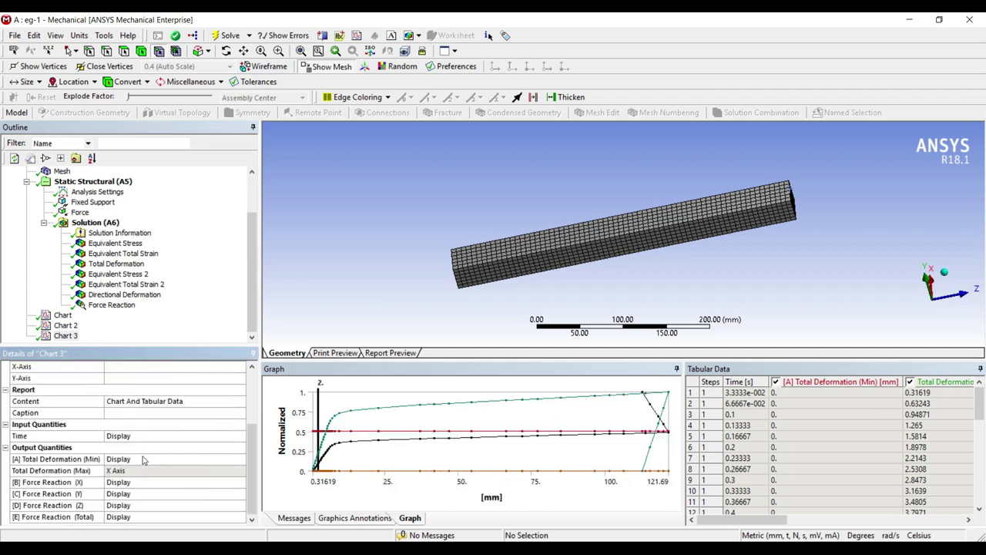
- Set the third chart's Time and Total Deformation (Min) quantities to Omit
{"action": "left_click", "coordinate": [141, 435]}
{"action": "left_click", "coordinate": [240, 435]}
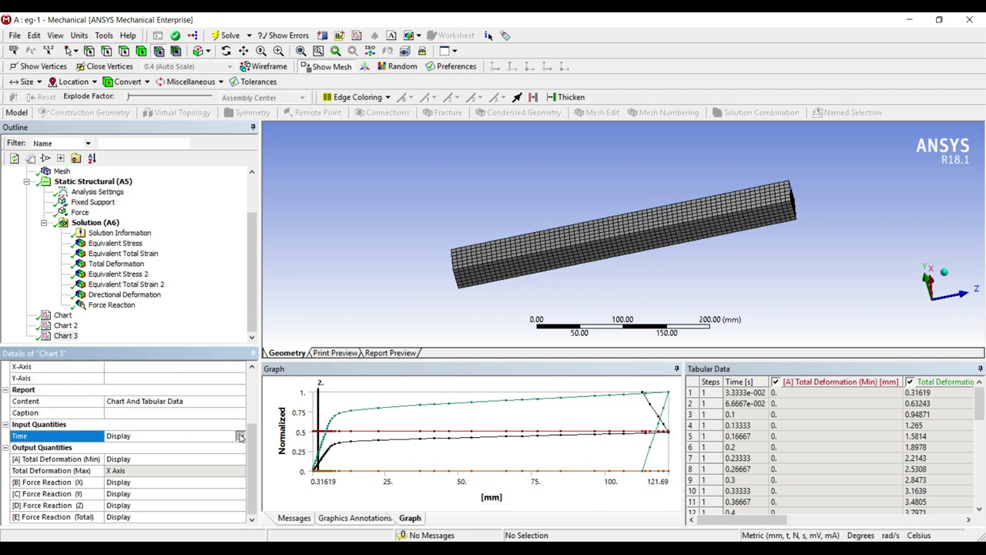
{"action": "left_click", "coordinate": [143, 455]}
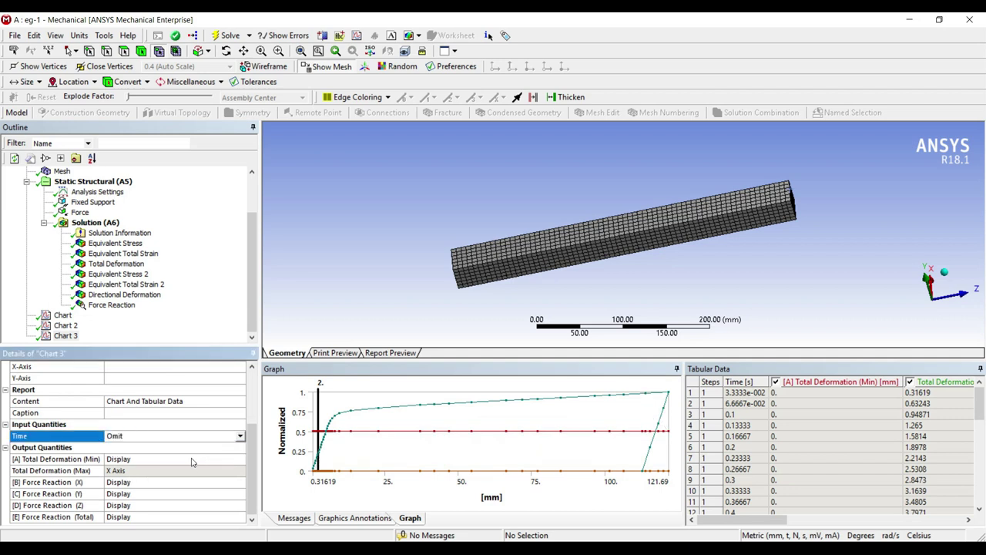
{"action": "left_click", "coordinate": [191, 459]}
{"action": "left_click", "coordinate": [242, 459]}
{"action": "left_click", "coordinate": [212, 476]}
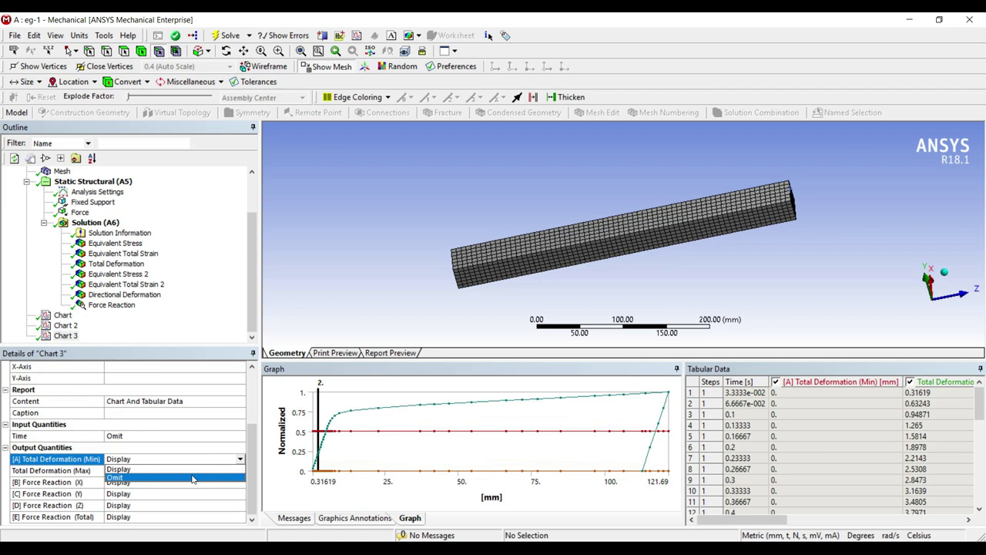
- Omit the Force Reaction (X), (Z) and (Total) quantities from the third chart, leaving only Force Reaction (Y) displayed
{"action": "left_click", "coordinate": [151, 482]}
{"action": "left_click", "coordinate": [234, 482]}
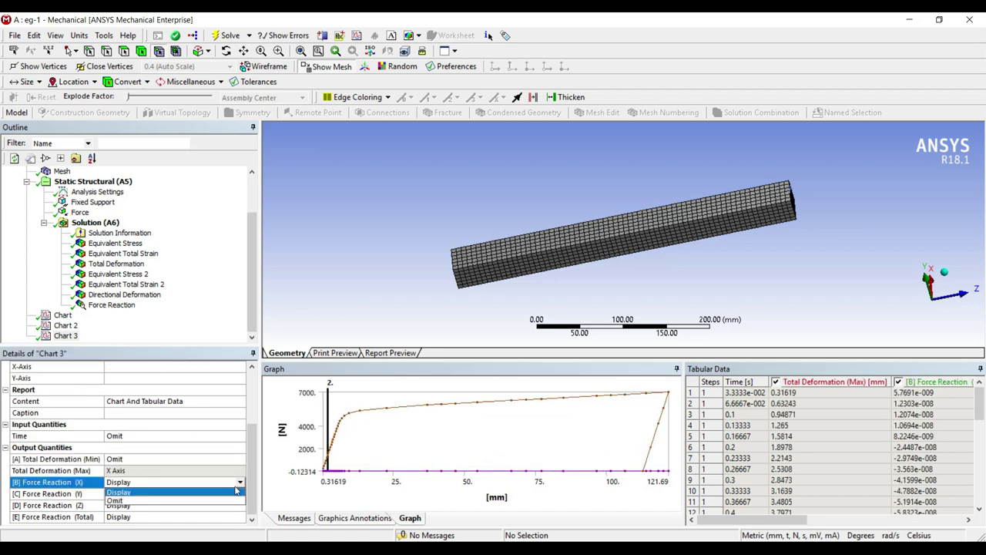
{"action": "left_click", "coordinate": [133, 506]}
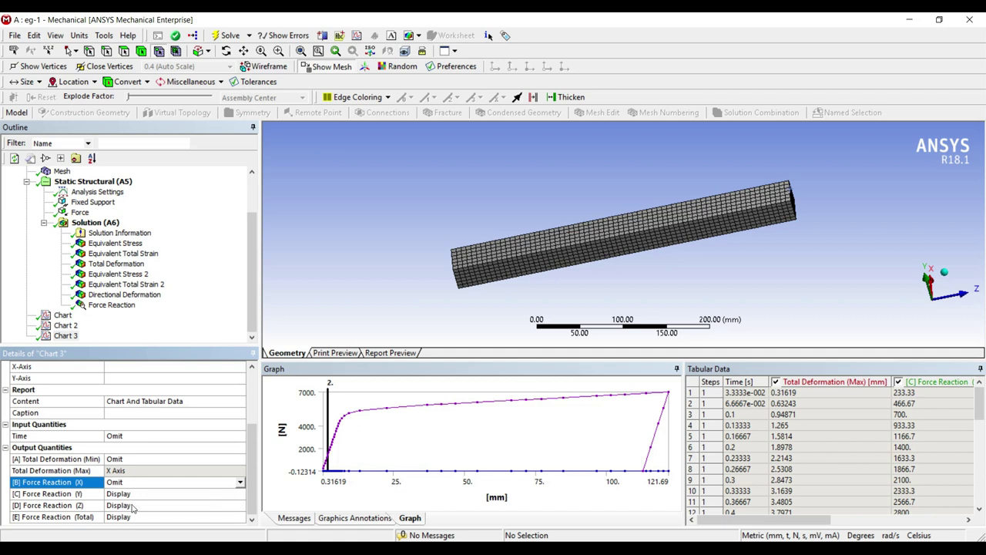
{"action": "left_click", "coordinate": [233, 506]}
{"action": "left_click", "coordinate": [235, 505]}
{"action": "left_click", "coordinate": [228, 523]}
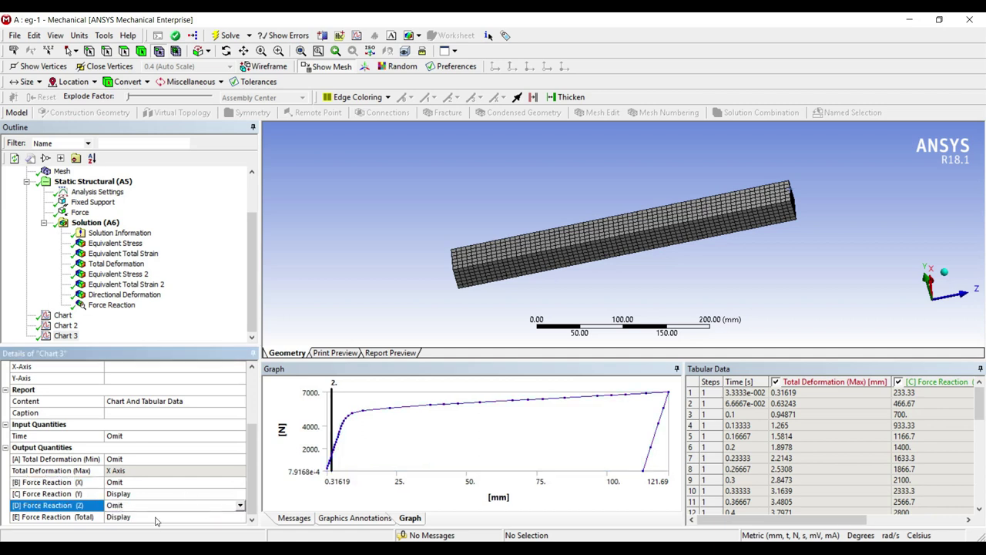
{"action": "left_click", "coordinate": [227, 517]}
{"action": "left_click", "coordinate": [227, 517]}
{"action": "left_click", "coordinate": [219, 534]}
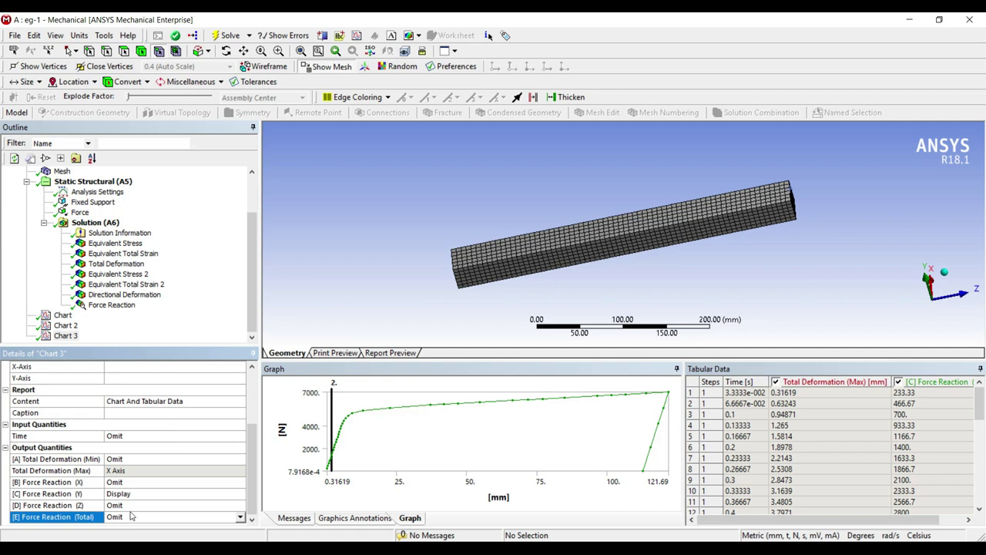
- Compare the third chart's reaction force curve with the force-deformation curve in the second chart
{"action": "scroll", "coordinate": [170, 487], "scroll_direction": "up", "scroll_amount": 1}
{"action": "scroll", "coordinate": [169, 487], "scroll_direction": "up", "scroll_amount": 2}
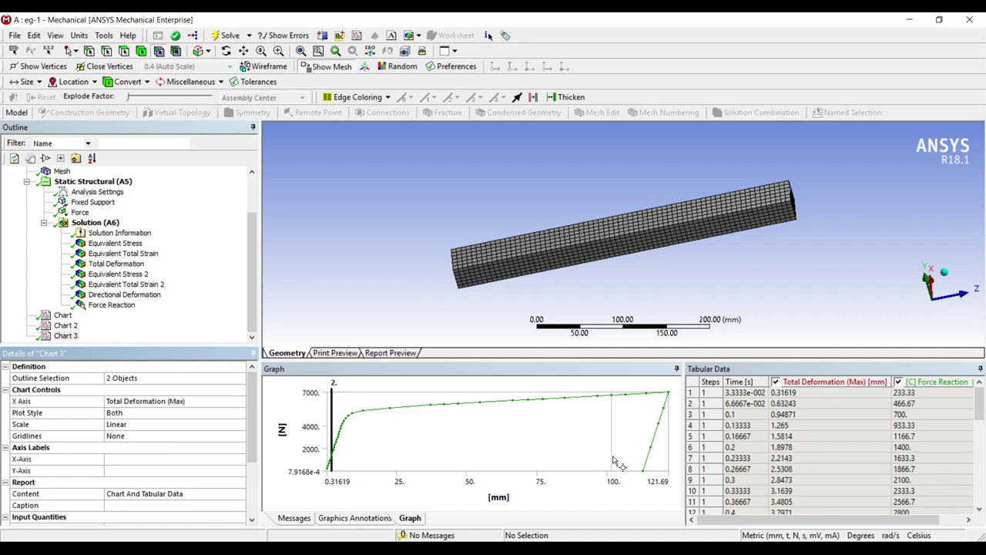
{"action": "left_click", "coordinate": [66, 325]}
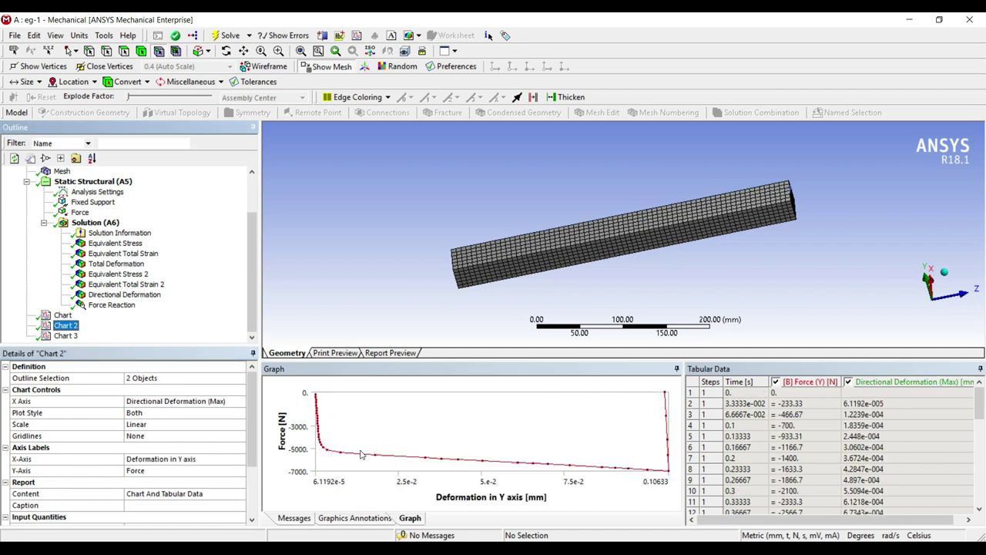
{"action": "left_click", "coordinate": [66, 336]}
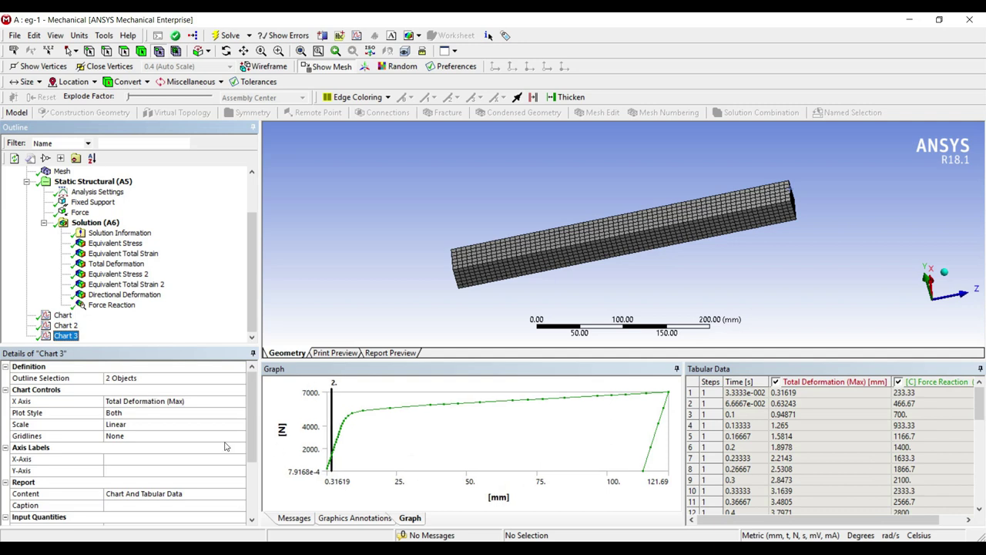
{"action": "left_click", "coordinate": [63, 336]}
{"action": "key", "text": "Escape"}
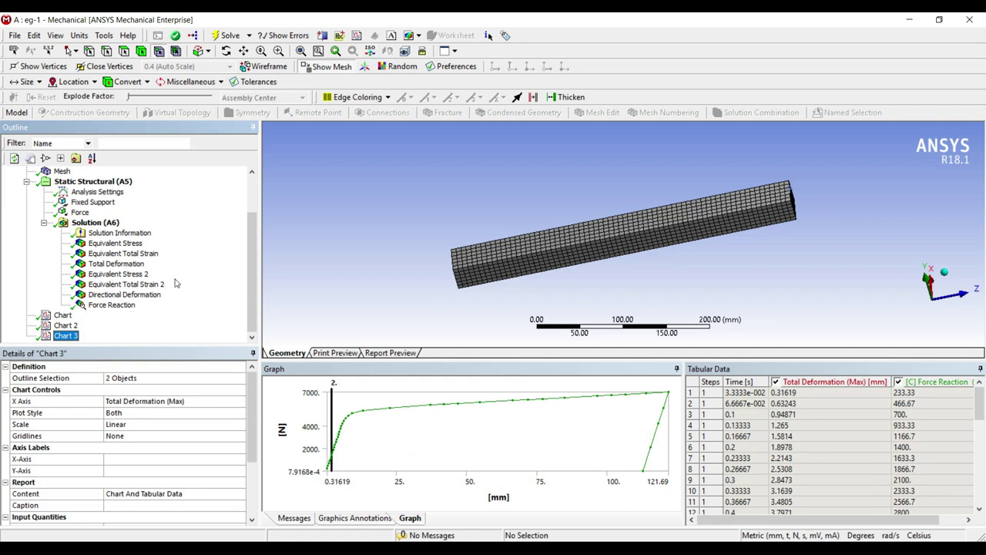
- Add a fourth chart based on the Equivalent Stress 2 and Equivalent Total Strain 2 results
{"action": "left_click", "coordinate": [356, 35]}
{"action": "left_click", "coordinate": [107, 379]}
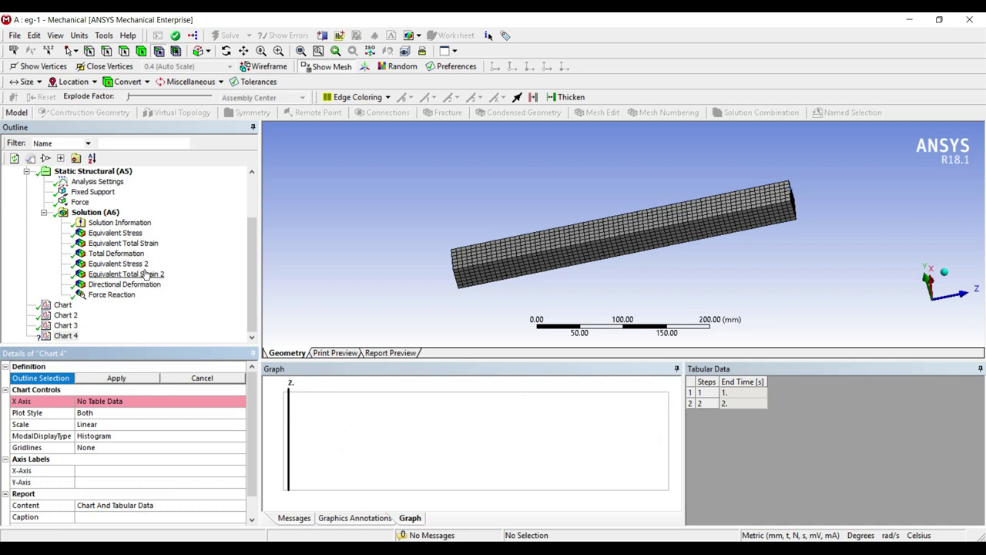
{"action": "left_click", "coordinate": [138, 264]}
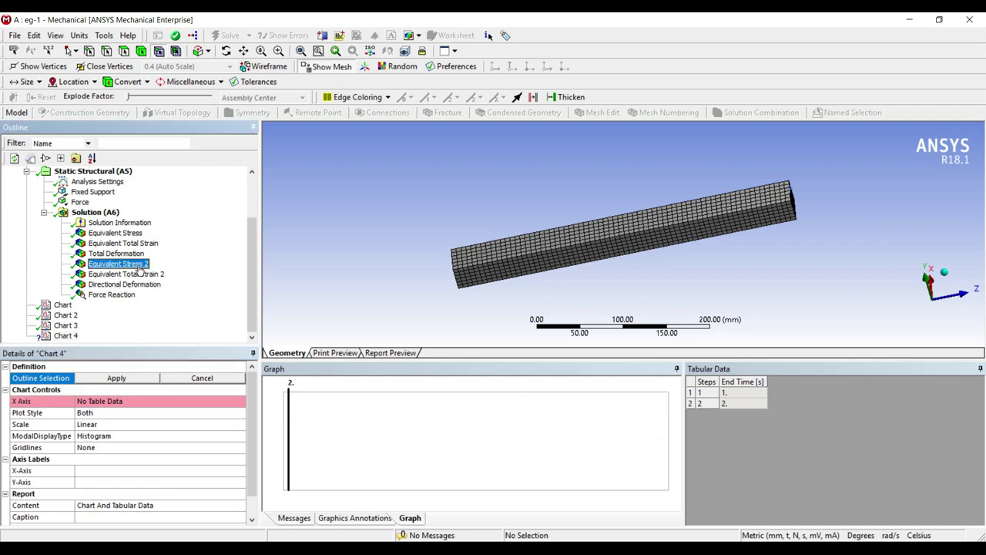
{"action": "left_click", "coordinate": [138, 274], "text": "ctrl"}
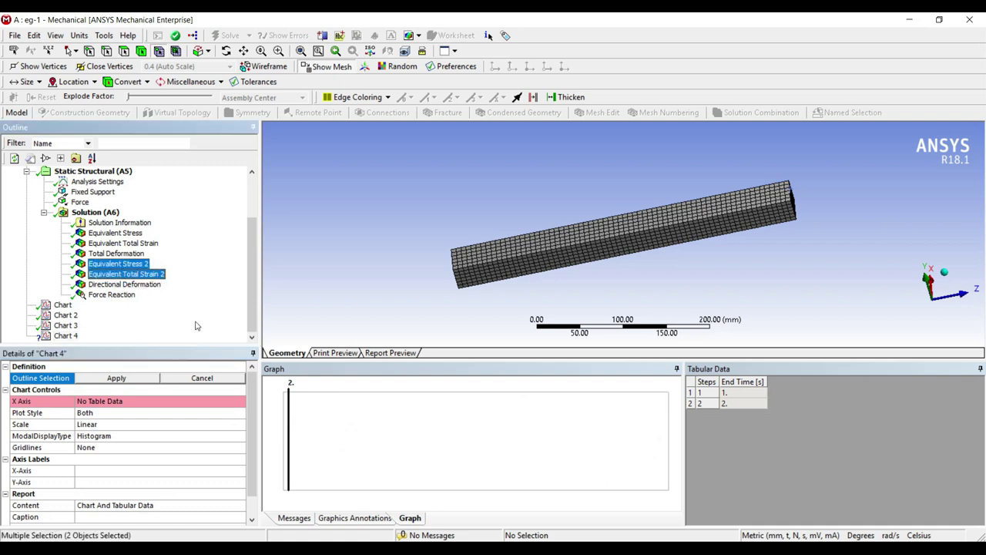
{"action": "left_click", "coordinate": [121, 380]}
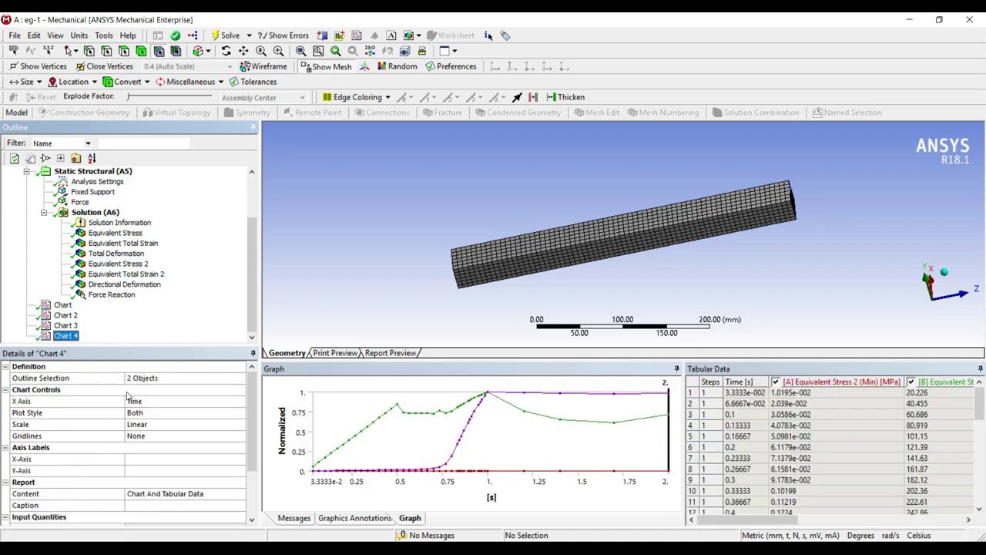
- Set the fourth chart's X axis quantity to Equivalent Total Strain 2 (Max) and label the X axis Strain and the Y axis Stress
{"action": "left_click", "coordinate": [165, 400]}
{"action": "left_click", "coordinate": [240, 401]}
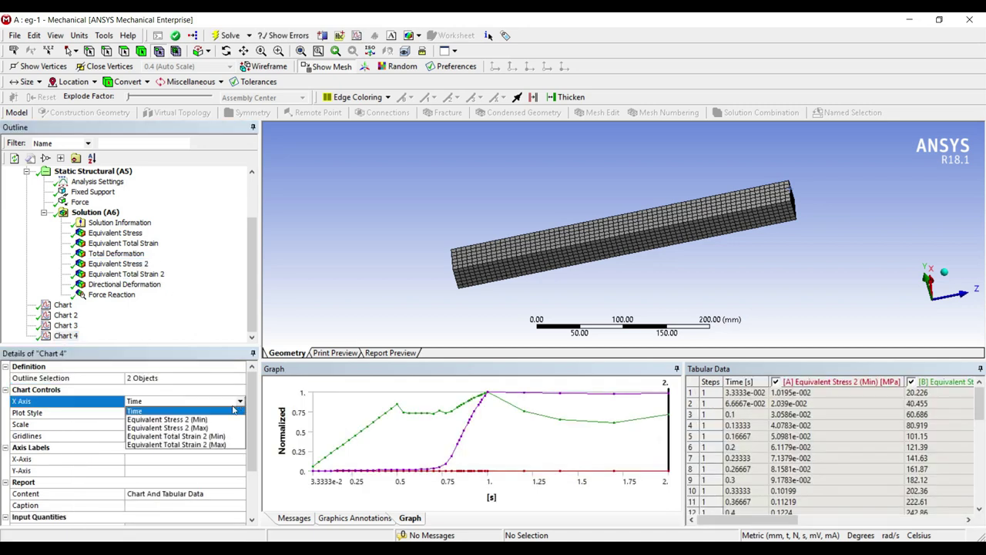
{"action": "left_click", "coordinate": [225, 446]}
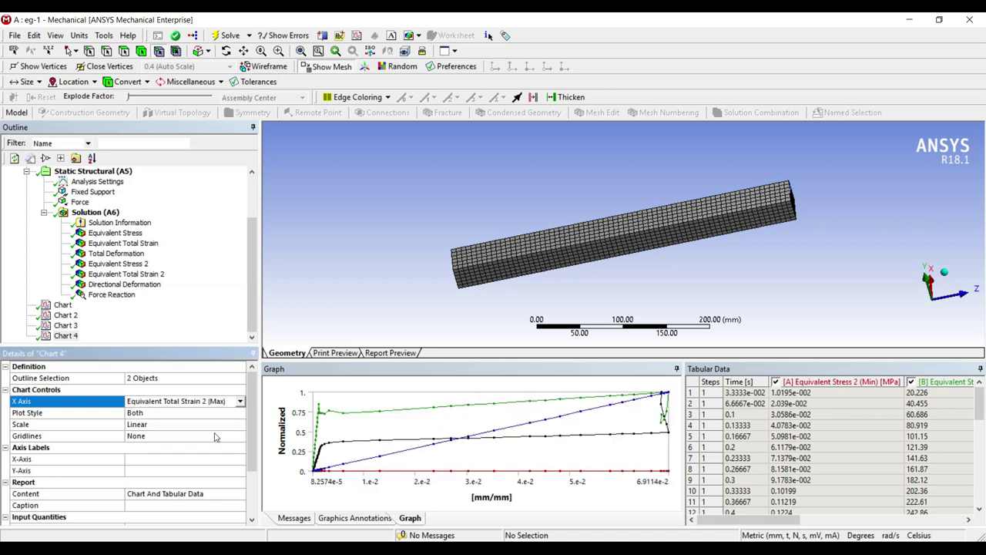
{"action": "left_click", "coordinate": [143, 458]}
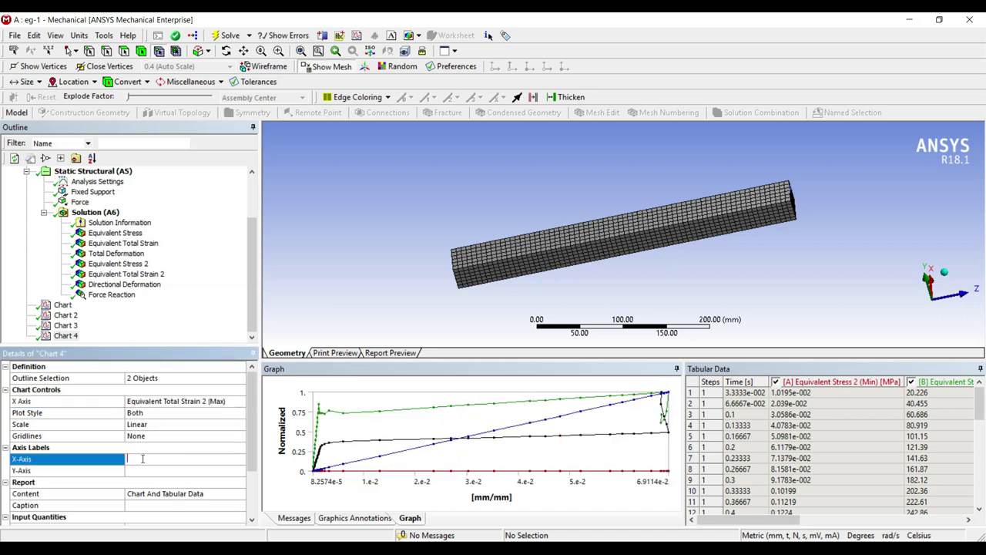
{"action": "type", "text": "Strain"}
{"action": "left_click", "coordinate": [144, 471]}
{"action": "type", "text": "Stress"}
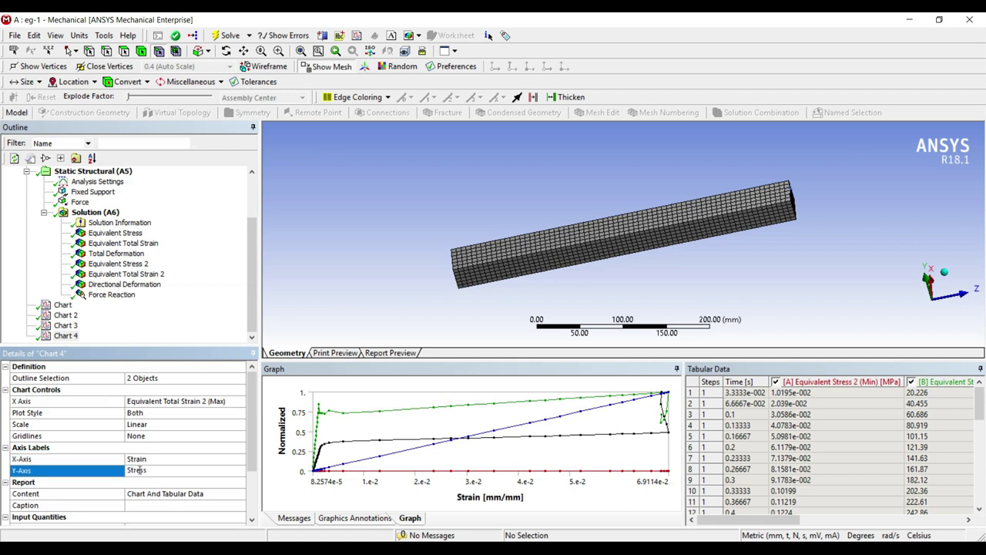
- Set the fourth chart's Time, Equivalent Stress 2 (Min) and Equivalent Total Strain 2 (Min) quantities to Omit
{"action": "scroll", "coordinate": [139, 470], "scroll_direction": "down", "scroll_amount": 2}
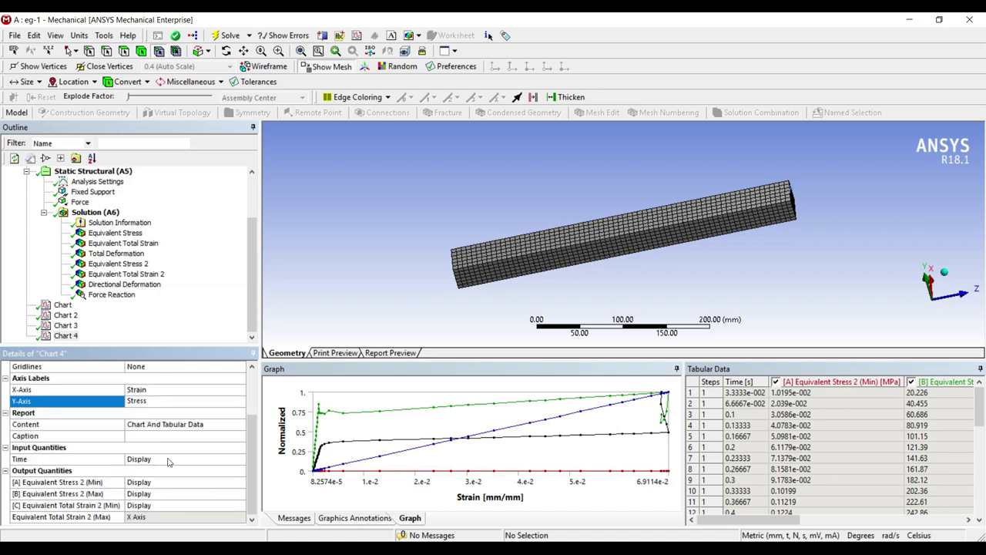
{"action": "left_click", "coordinate": [169, 459]}
{"action": "left_click", "coordinate": [169, 460]}
{"action": "left_click", "coordinate": [205, 479]}
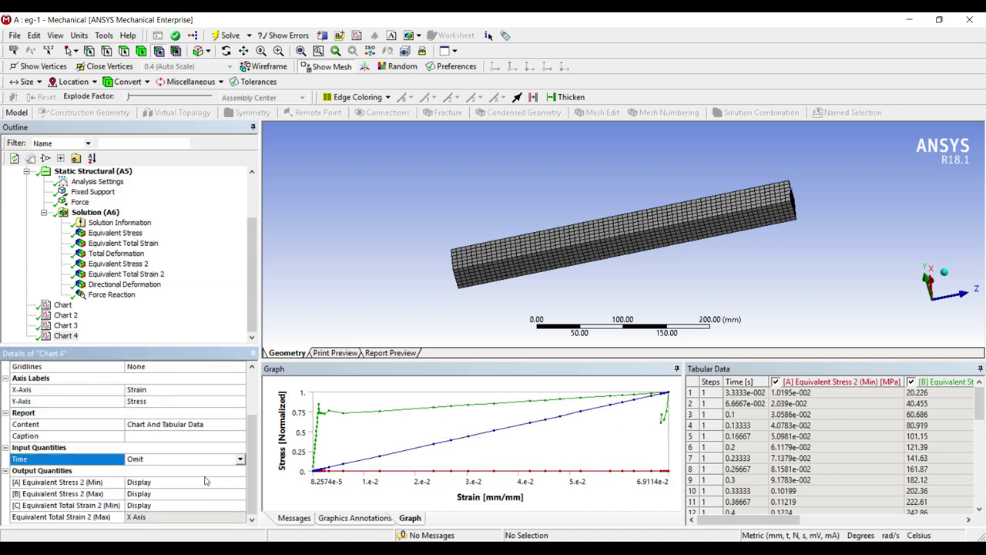
{"action": "left_click", "coordinate": [185, 483]}
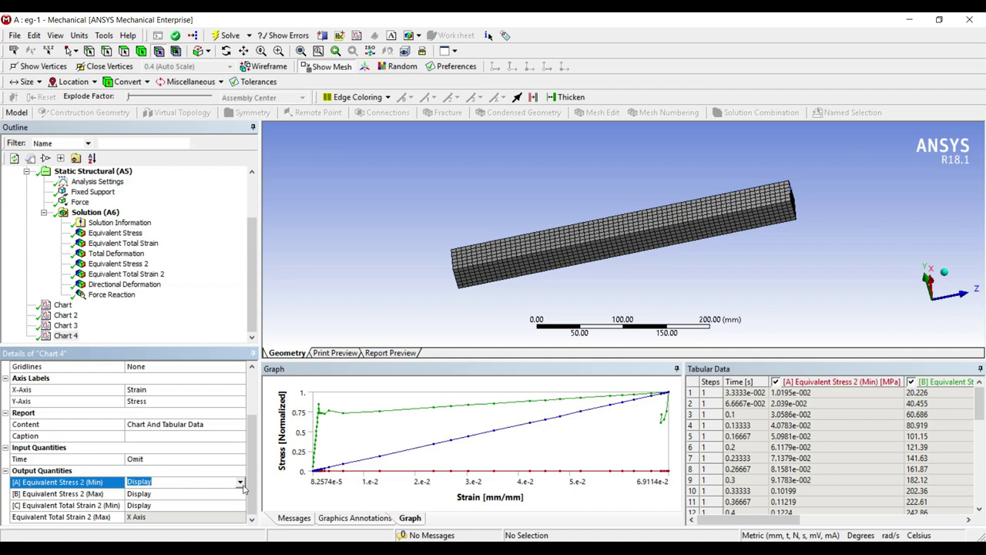
{"action": "left_click", "coordinate": [240, 482]}
{"action": "left_click", "coordinate": [185, 501]}
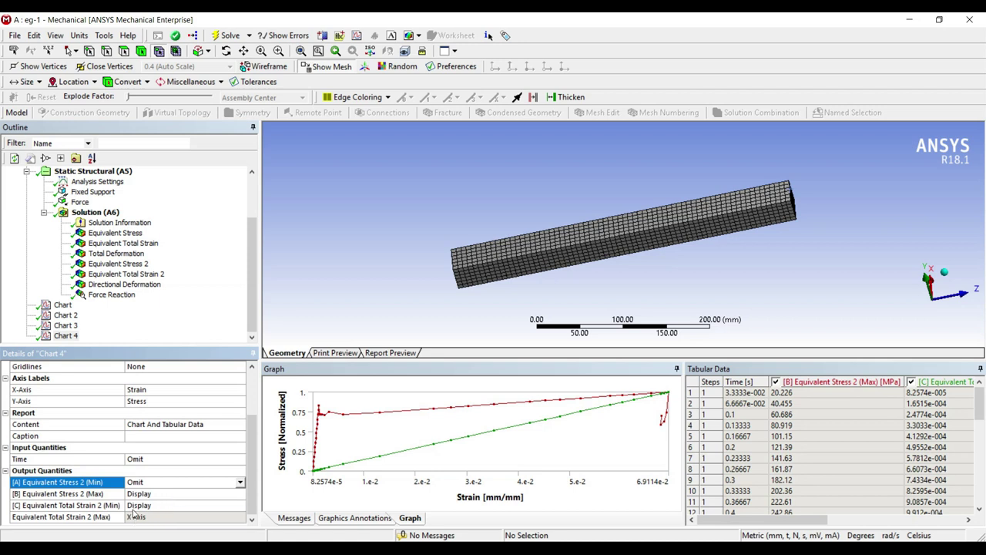
{"action": "left_click", "coordinate": [185, 506]}
{"action": "left_click", "coordinate": [241, 506]}
{"action": "left_click", "coordinate": [185, 523]}
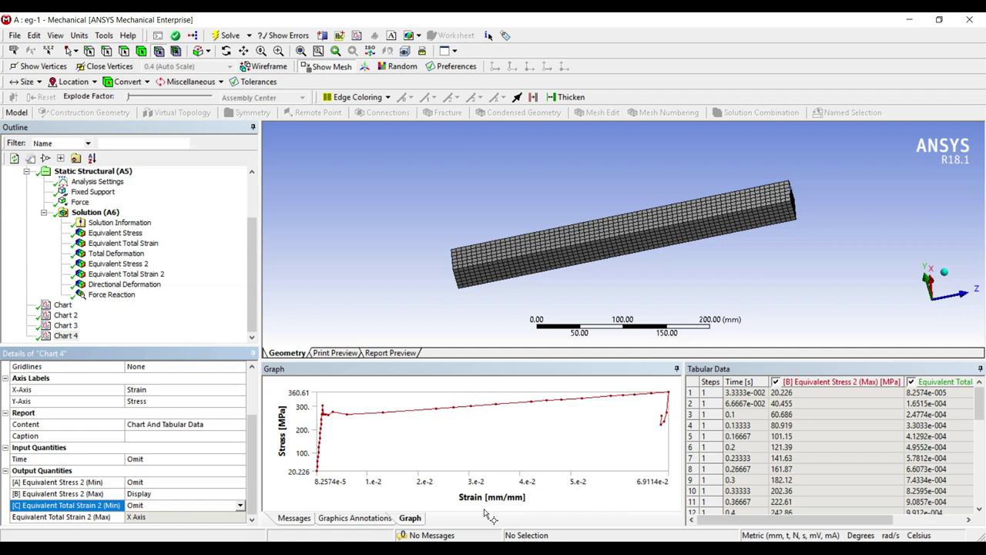
{"action": "left_click_drag", "start_coordinate": [617, 250], "coordinate": [509, 265]}
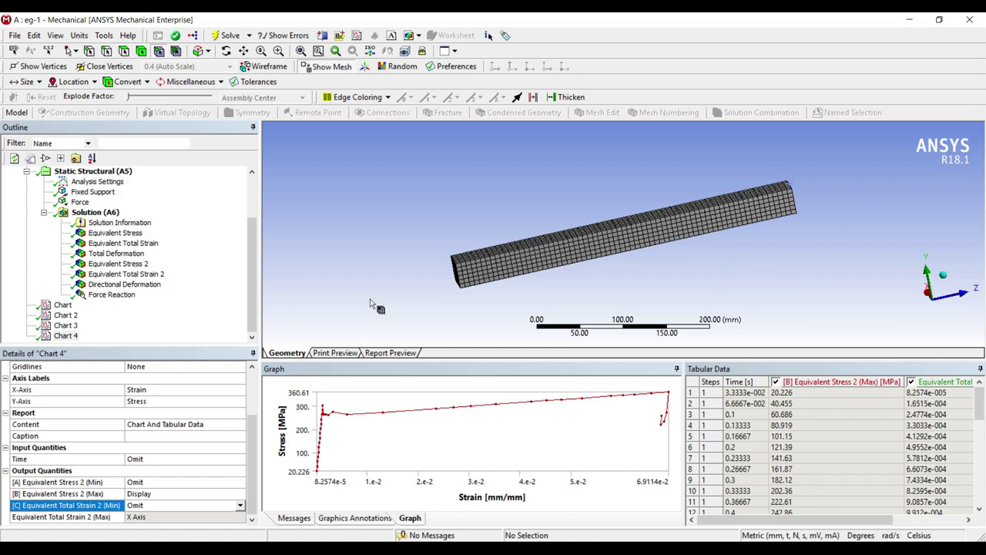
{"action": "left_click", "coordinate": [727, 261]}
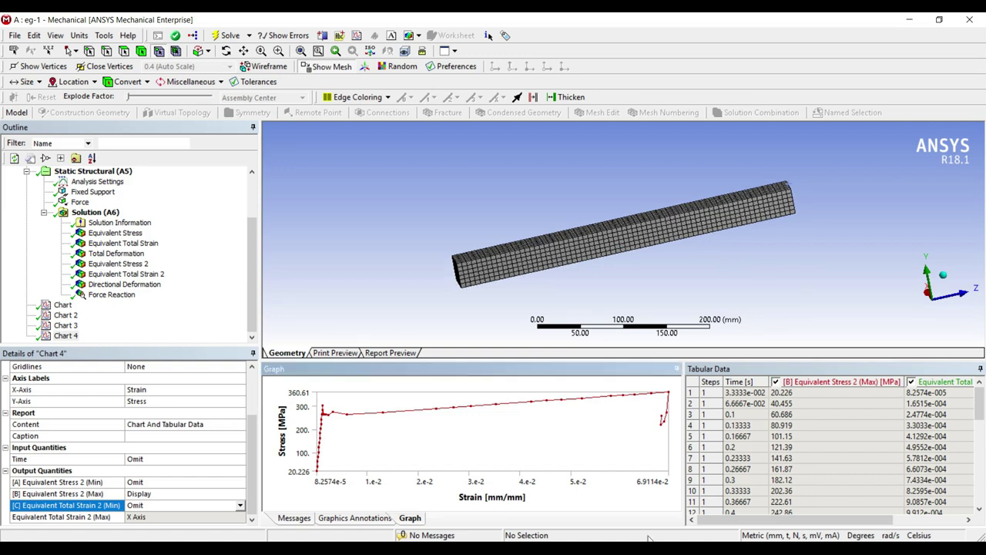